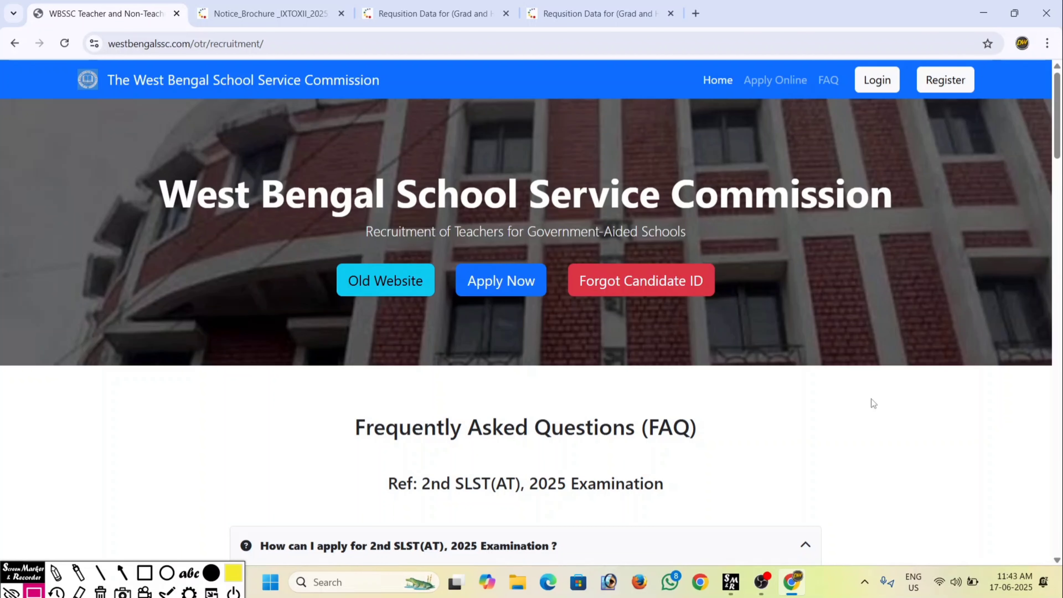
- View the Assistant Teacher (IX-X) vacancy PDF and highlight its total vacancy figure
{"action": "left_click", "coordinate": [475, 5]}
{"action": "left_click", "coordinate": [617, 4]}
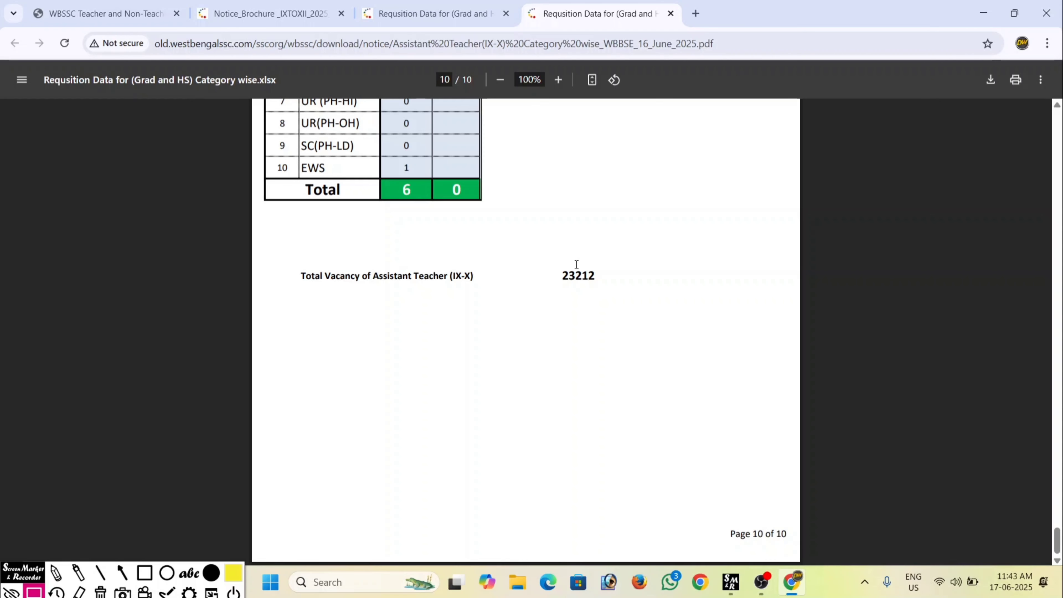
{"action": "left_click_drag", "start_coordinate": [562, 275], "coordinate": [597, 285]}
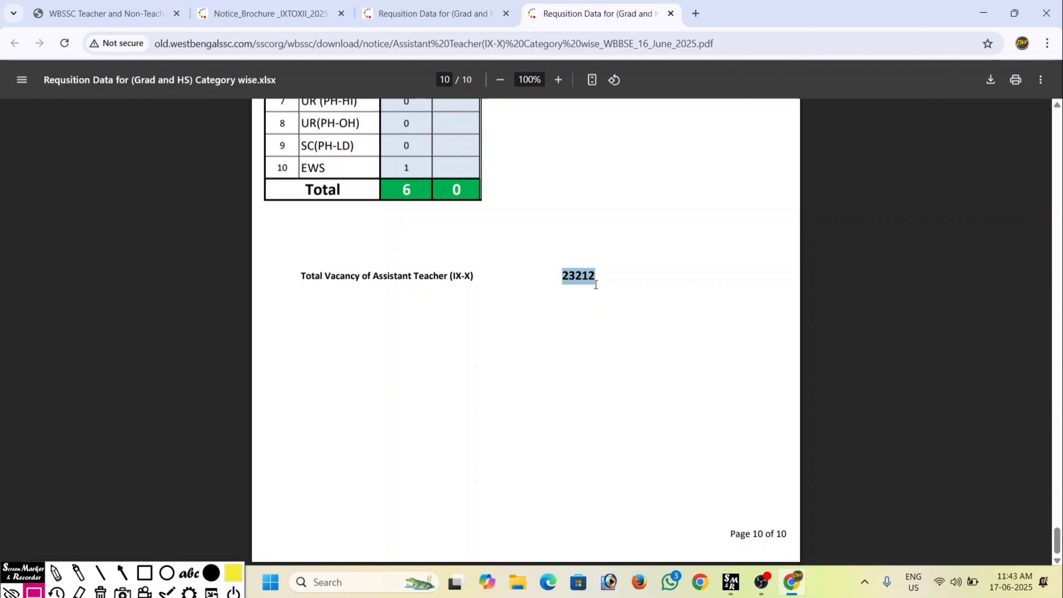
- In the Assistant Teacher (XI-XII) vacancy PDF, highlight the total vacancy figure and review the Visual Arts and Urdu category tables
{"action": "key", "text": "ctrl+shift+Tab"}
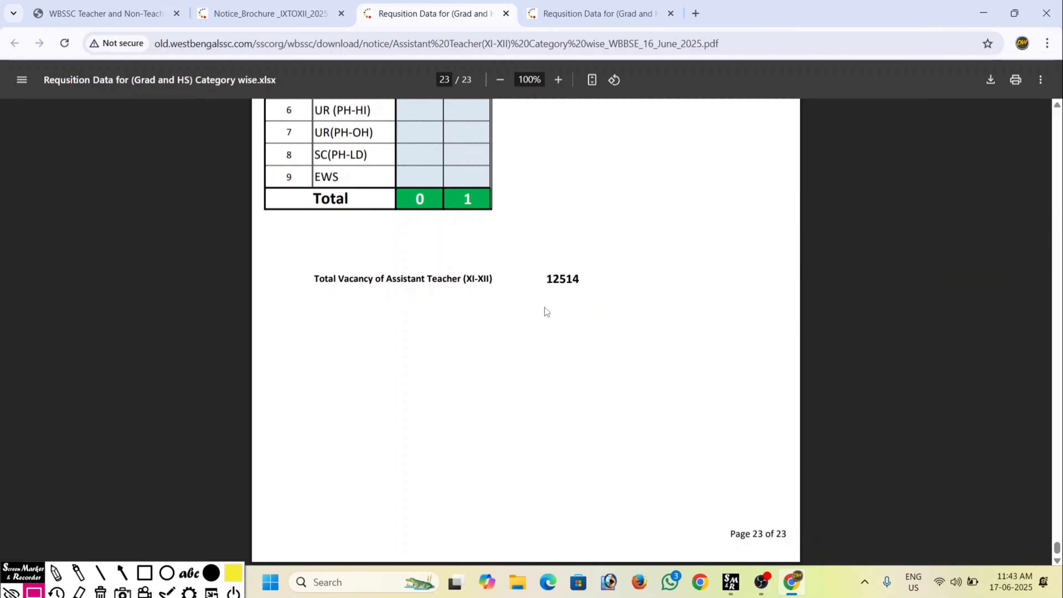
{"action": "left_click_drag", "start_coordinate": [544, 278], "coordinate": [583, 288]}
{"action": "scroll", "coordinate": [582, 290], "scroll_direction": "up", "scroll_amount": 5}
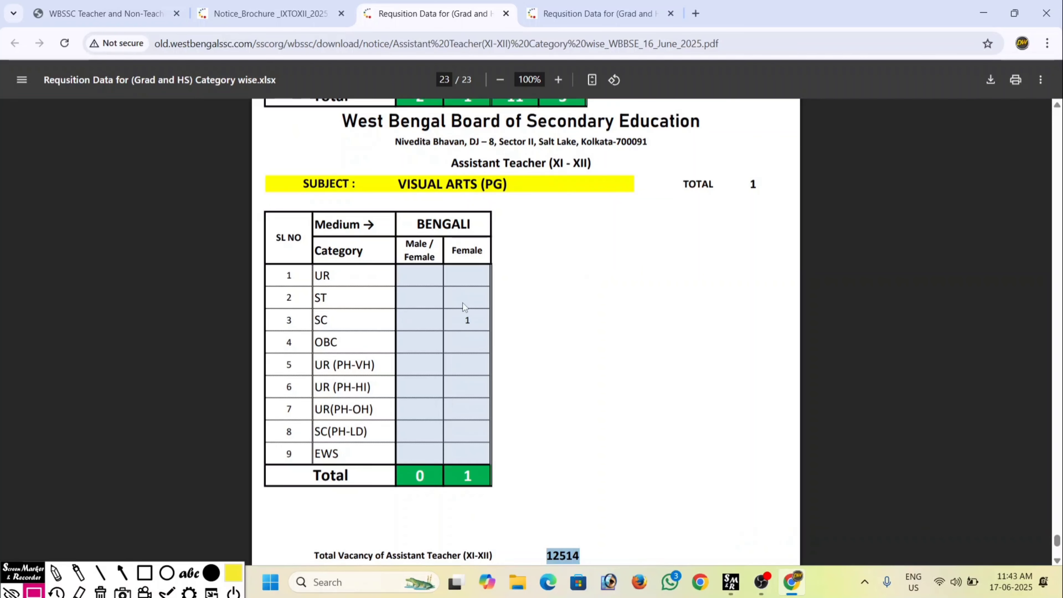
{"action": "scroll", "coordinate": [415, 299], "scroll_direction": "up", "scroll_amount": 3}
{"action": "scroll", "coordinate": [432, 284], "scroll_direction": "up", "scroll_amount": 10}
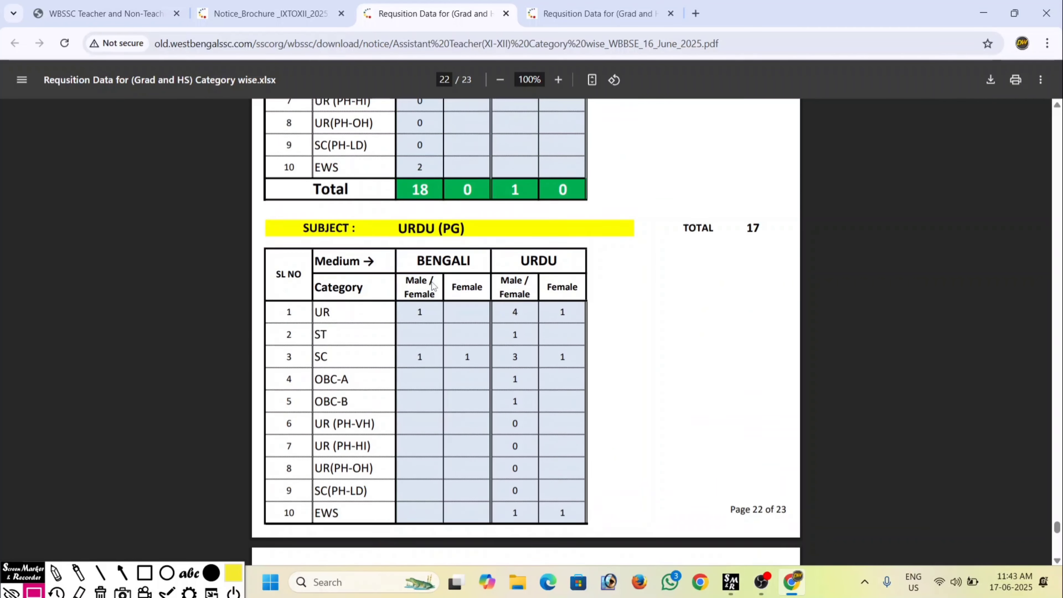
{"action": "scroll", "coordinate": [432, 285], "scroll_direction": "down", "scroll_amount": 10}
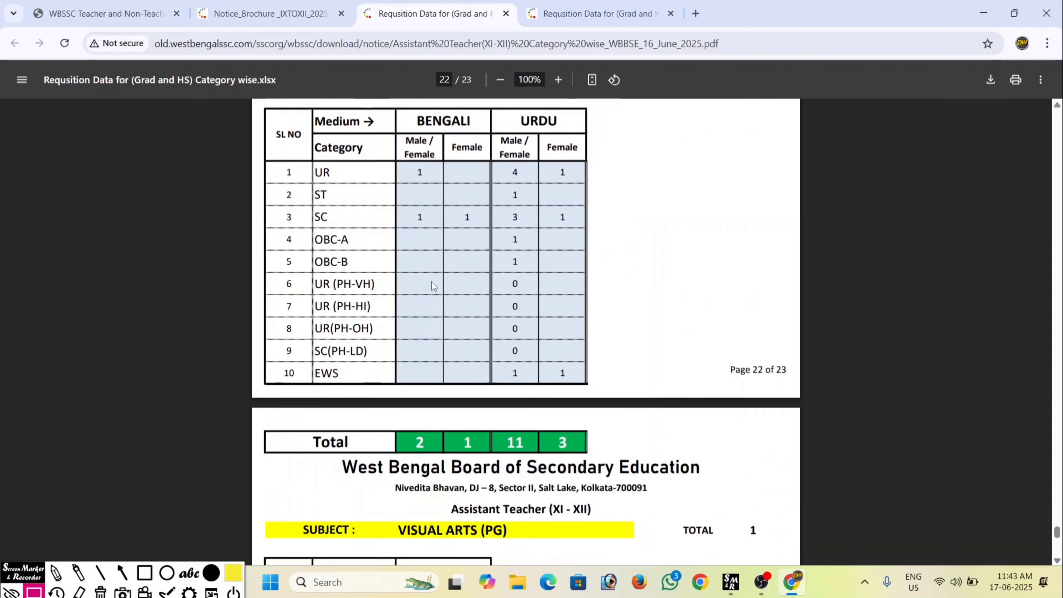
{"action": "scroll", "coordinate": [432, 282], "scroll_direction": "up", "scroll_amount": 8}
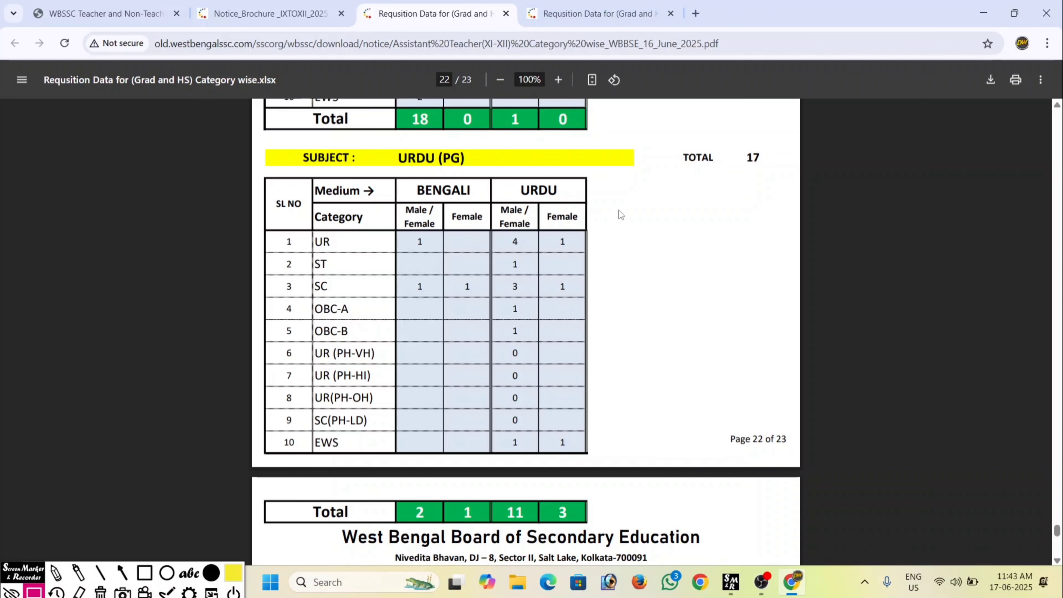
- In the notice brochure PDF, highlight the fee deposit deadline and the application fees for both candidate groups
{"action": "left_click", "coordinate": [297, 12]}
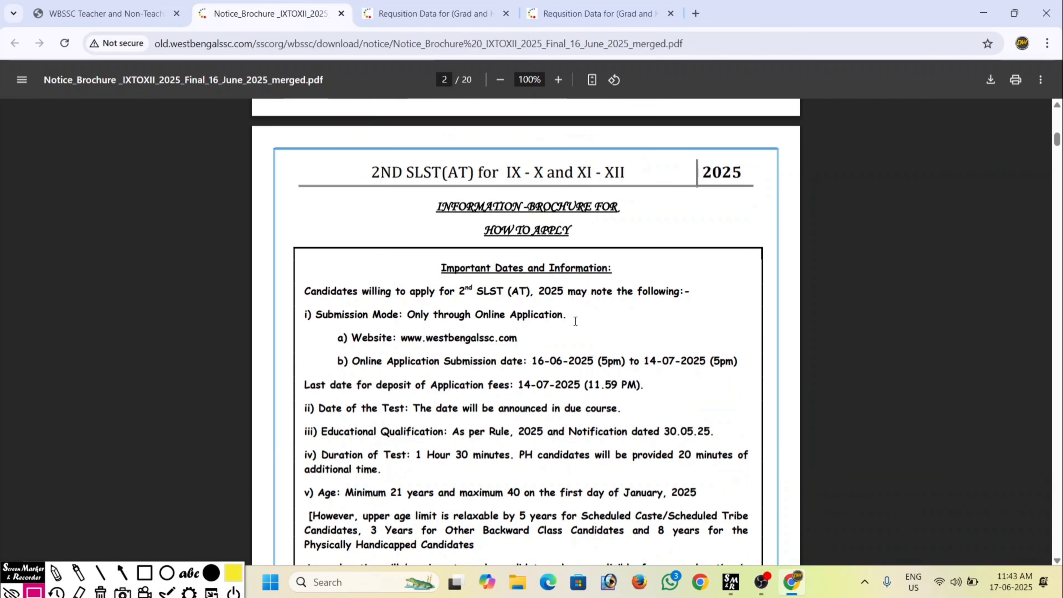
{"action": "scroll", "coordinate": [575, 321], "scroll_direction": "down", "scroll_amount": 2}
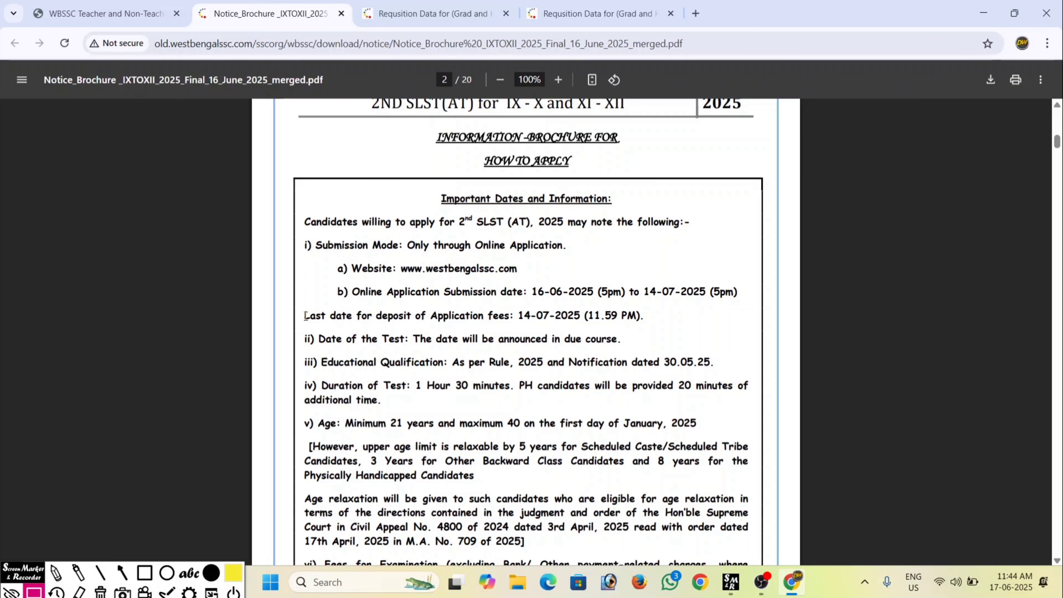
{"action": "left_click_drag", "start_coordinate": [305, 316], "coordinate": [646, 317]}
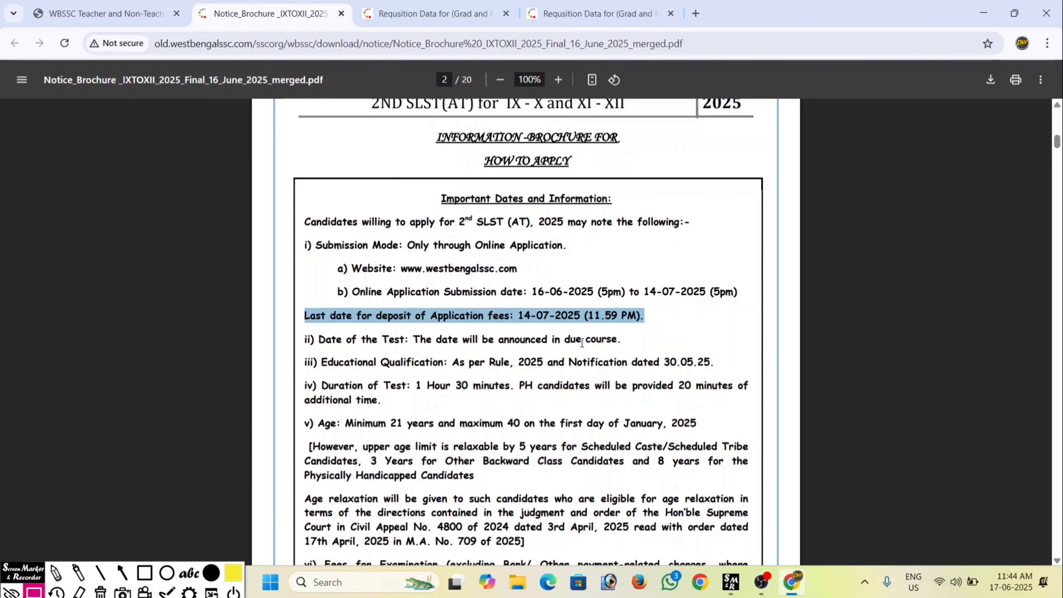
{"action": "scroll", "coordinate": [582, 349], "scroll_direction": "down", "scroll_amount": 6}
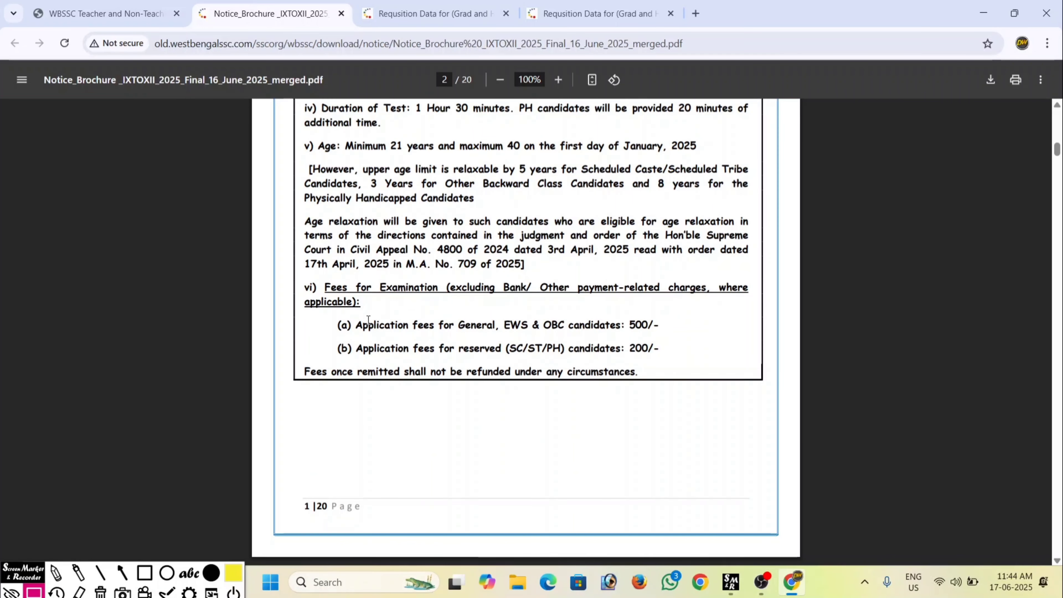
{"action": "left_click_drag", "start_coordinate": [355, 327], "coordinate": [657, 329]}
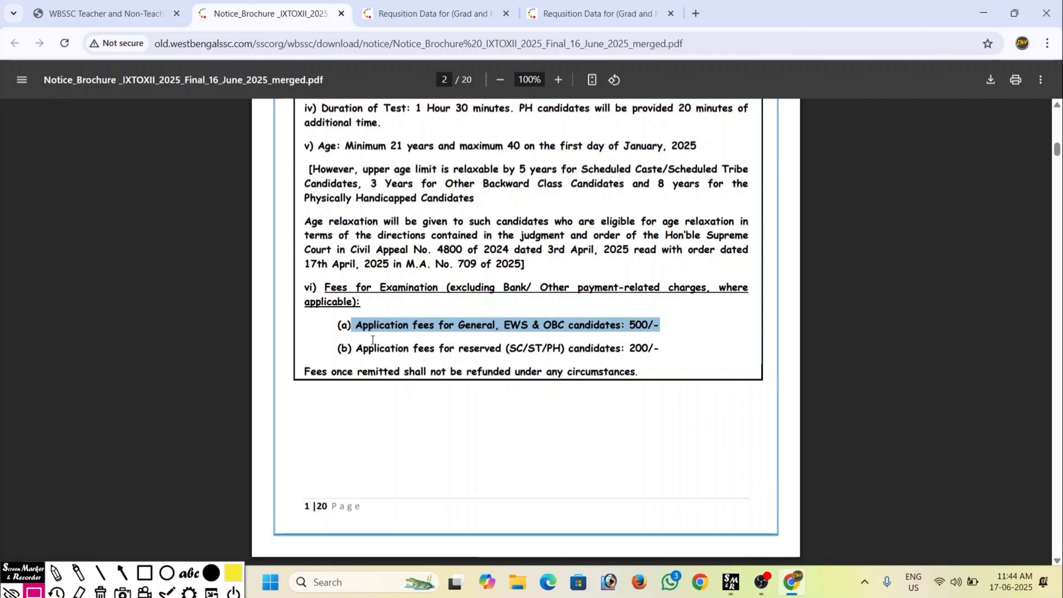
{"action": "left_click_drag", "start_coordinate": [352, 347], "coordinate": [660, 357]}
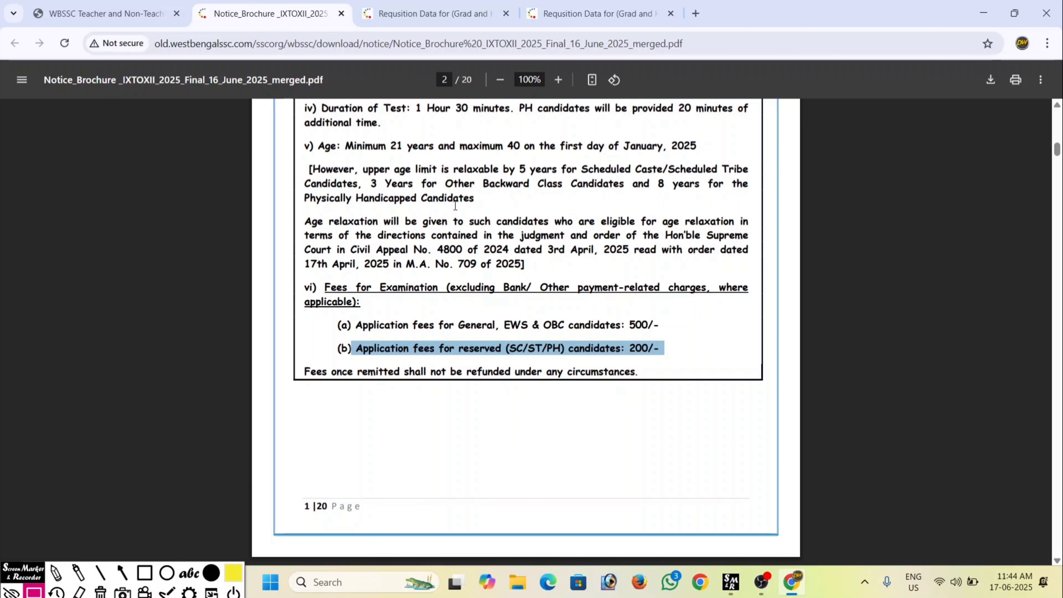
- Mark the age requirement in the brochure's important information with a rectangle annotation
{"action": "scroll", "coordinate": [456, 205], "scroll_direction": "up", "scroll_amount": 3}
{"action": "left_click", "coordinate": [144, 572]}
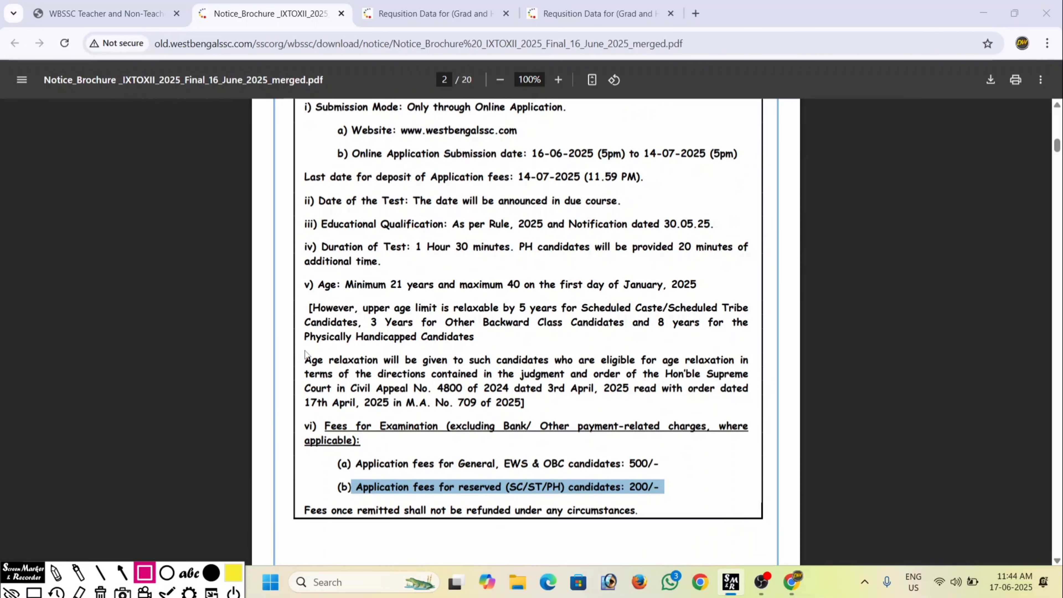
{"action": "mouse_move", "coordinate": [316, 276]}
{"action": "left_mouse_down"}
{"action": "mouse_move", "coordinate": [361, 278]}
{"action": "mouse_move", "coordinate": [328, 276]}
{"action": "left_mouse_up"}
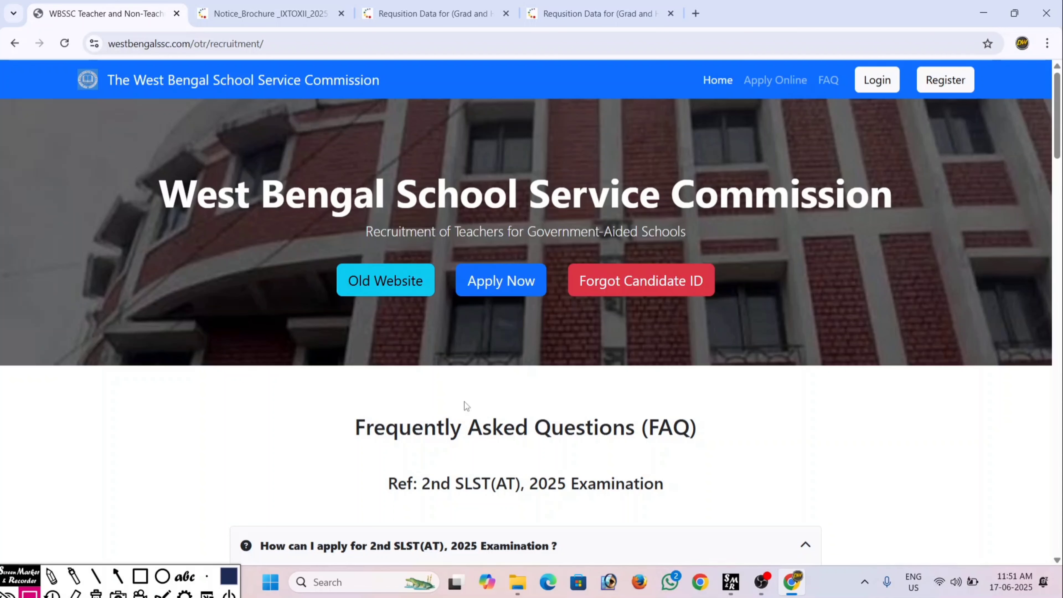
- Outline the Apply Now option on the recruitment home page with a rectangle and open the candidate login page
{"action": "left_click", "coordinate": [140, 576]}
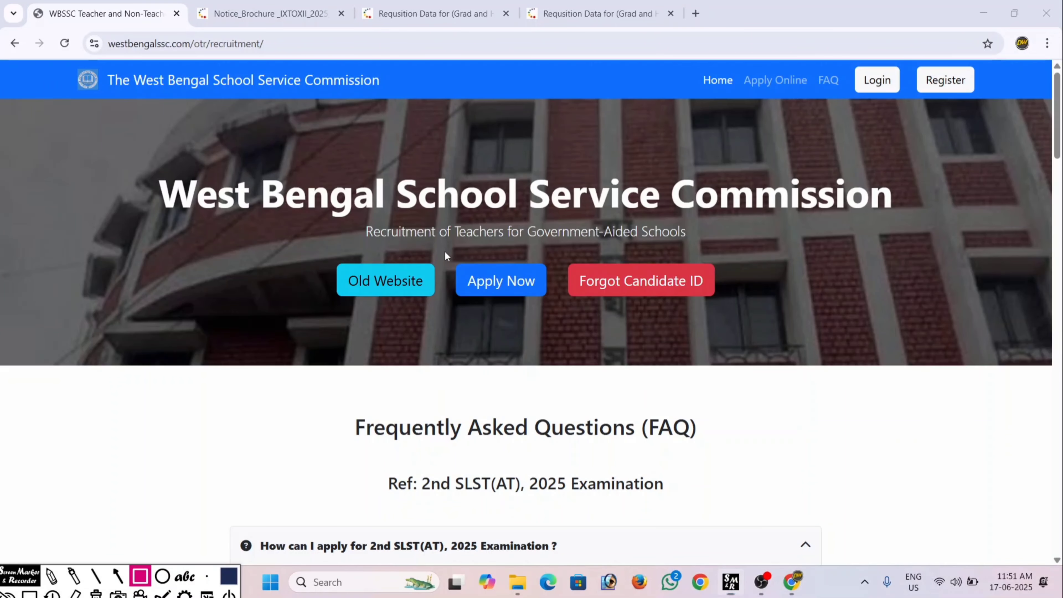
{"action": "mouse_move", "coordinate": [445, 250]}
{"action": "left_mouse_down"}
{"action": "mouse_move", "coordinate": [505, 291]}
{"action": "mouse_move", "coordinate": [557, 308]}
{"action": "left_mouse_up"}
{"action": "left_click", "coordinate": [501, 280]}
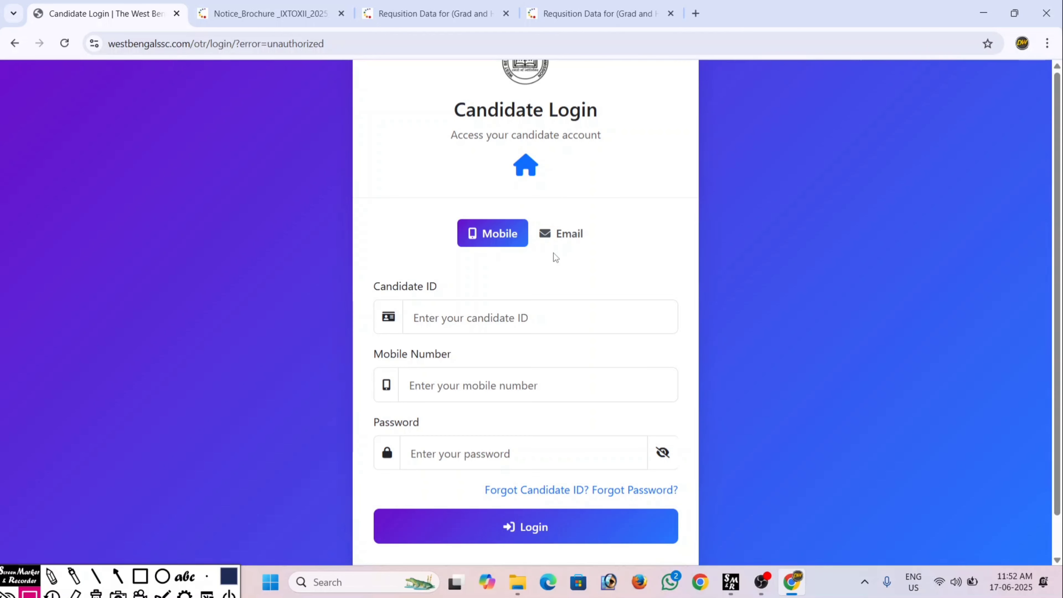
- Outline the registration prompt below the login form and open the One Time Registration form
{"action": "scroll", "coordinate": [553, 253], "scroll_direction": "down", "scroll_amount": 1}
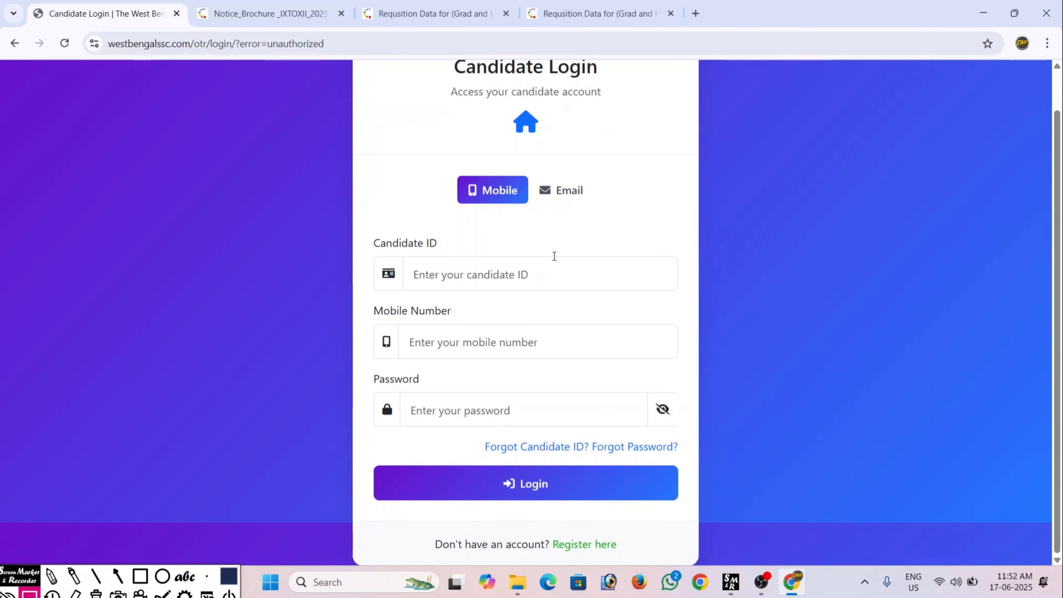
{"action": "left_click", "coordinate": [140, 578]}
{"action": "left_click_drag", "start_coordinate": [431, 534], "coordinate": [622, 556]}
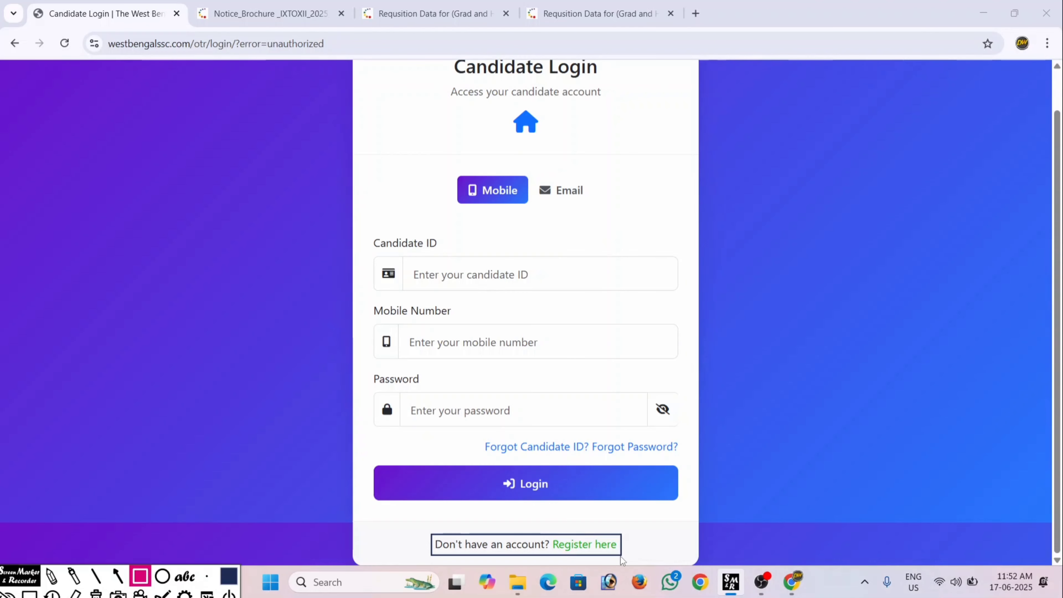
{"action": "left_click", "coordinate": [584, 544]}
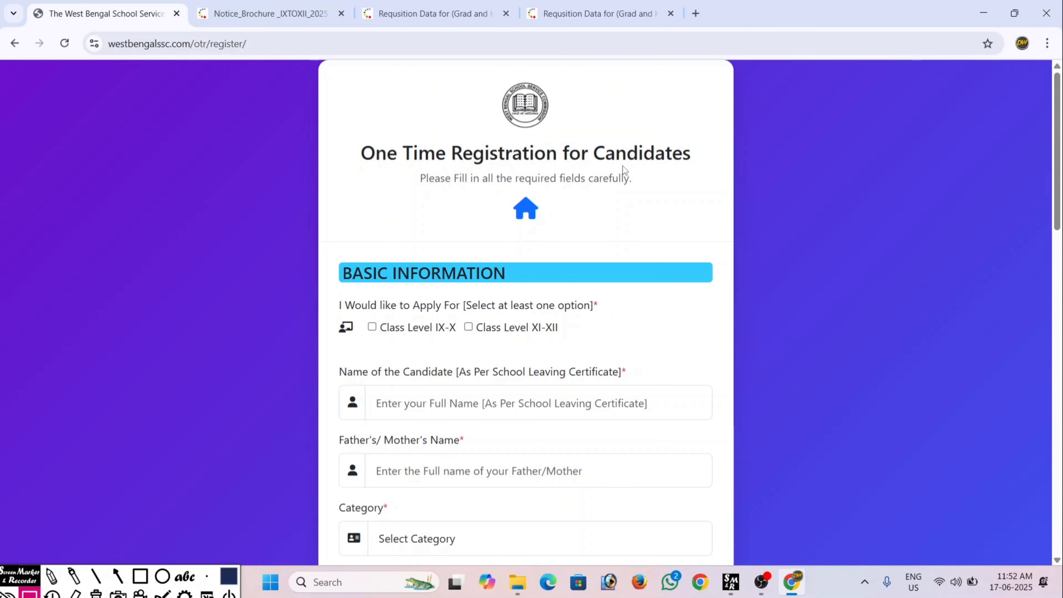
- Draw rectangles around the Class Level IX-X and Class Level XI-XII options in the Basic Information section
{"action": "scroll", "coordinate": [638, 264], "scroll_direction": "down", "scroll_amount": 5}
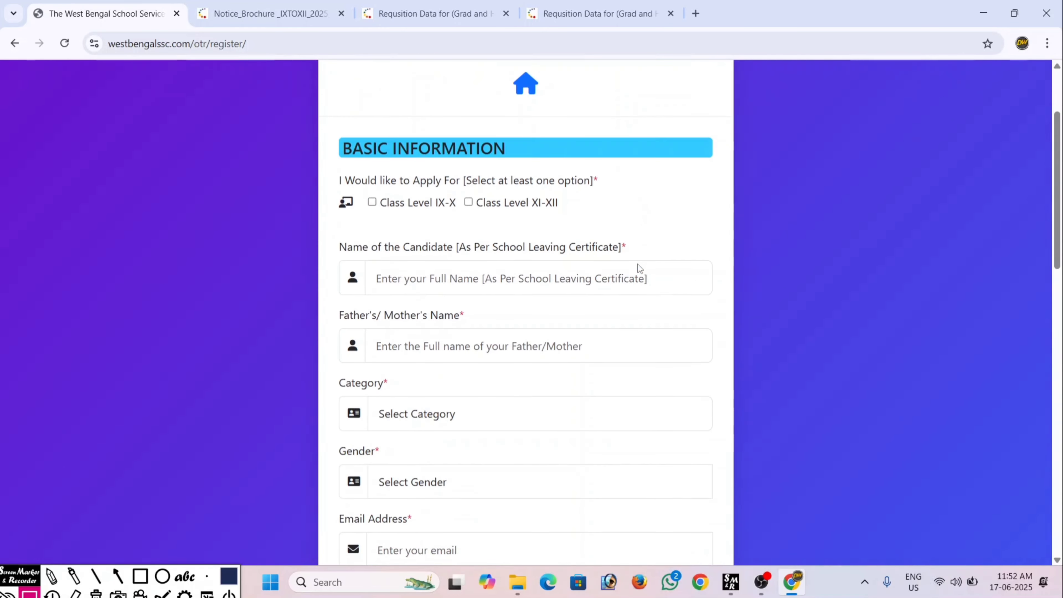
{"action": "scroll", "coordinate": [532, 204], "scroll_direction": "up", "scroll_amount": 2}
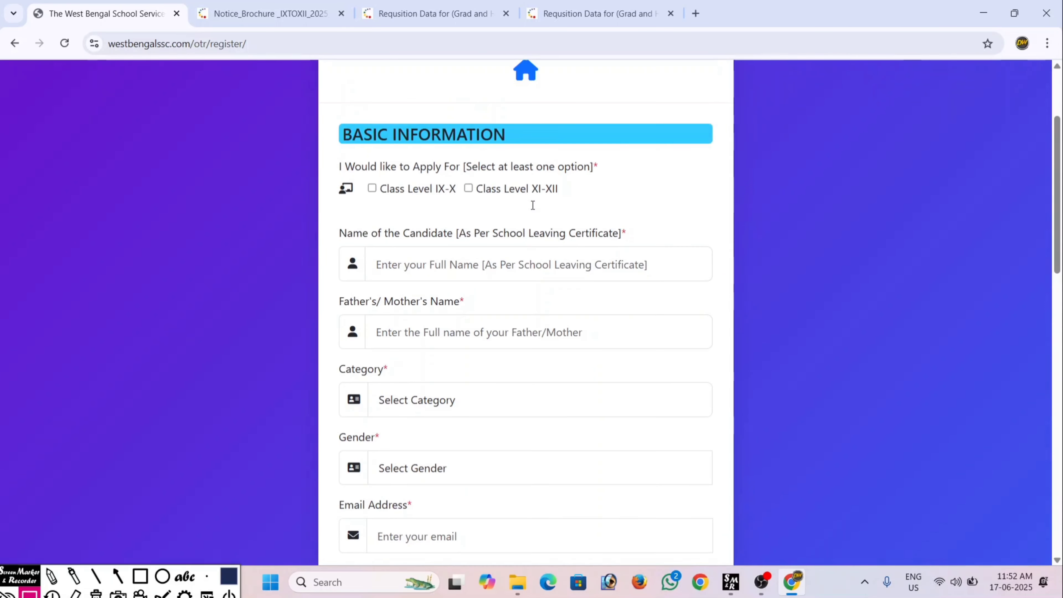
{"action": "left_click", "coordinate": [140, 577]}
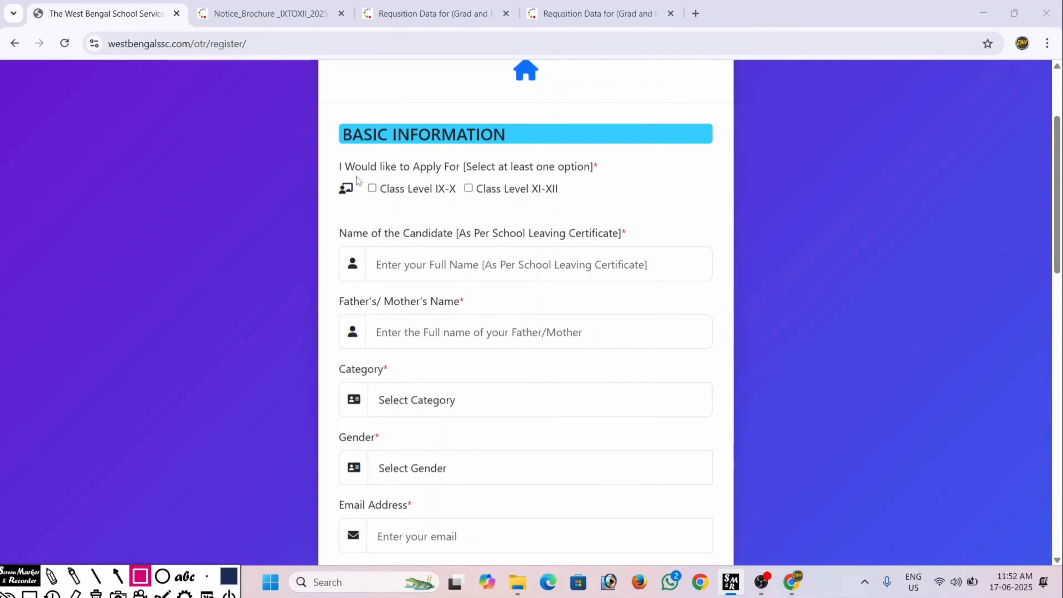
{"action": "mouse_move", "coordinate": [356, 177]}
{"action": "left_mouse_down"}
{"action": "mouse_move", "coordinate": [460, 203]}
{"action": "mouse_move", "coordinate": [563, 207]}
{"action": "left_mouse_up"}
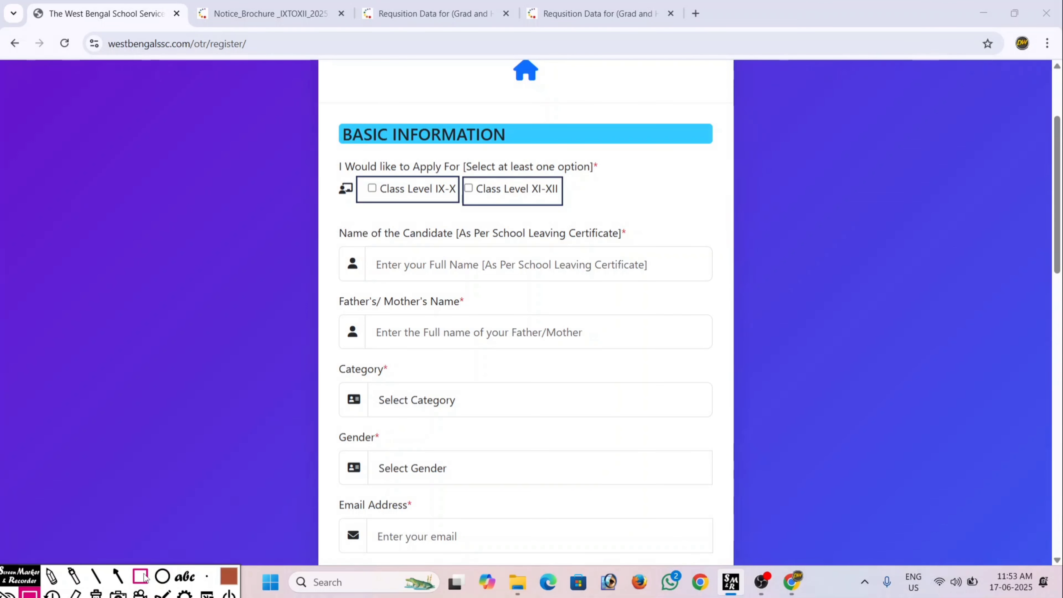
- Outline the candidate name, father's/mother's name and category fields with rectangles, then clear the annotations
{"action": "left_click", "coordinate": [140, 577]}
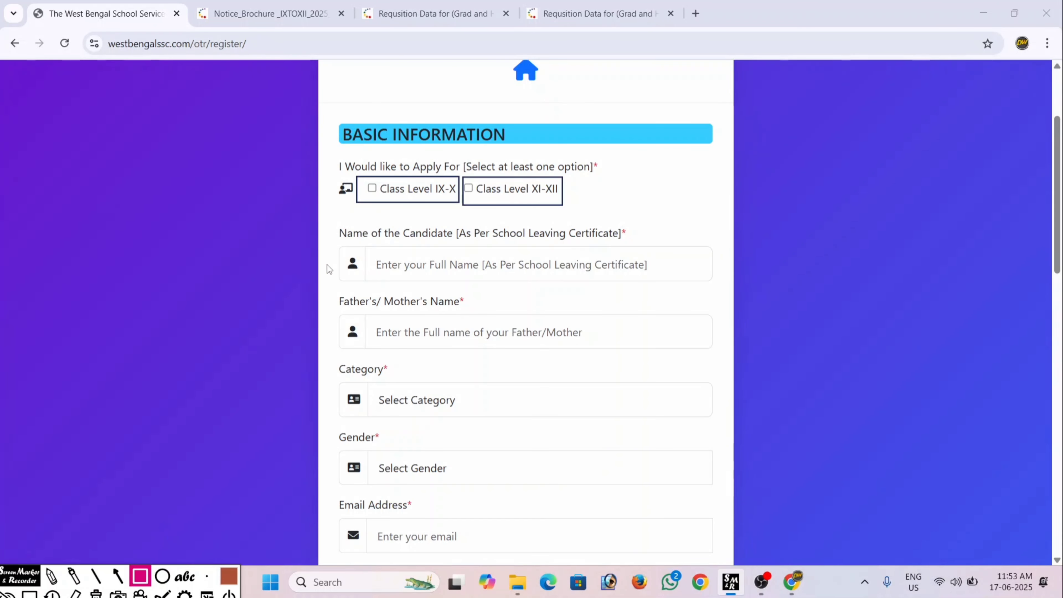
{"action": "mouse_move", "coordinate": [332, 218]}
{"action": "left_mouse_down"}
{"action": "mouse_move", "coordinate": [473, 243]}
{"action": "mouse_move", "coordinate": [633, 246]}
{"action": "left_mouse_up"}
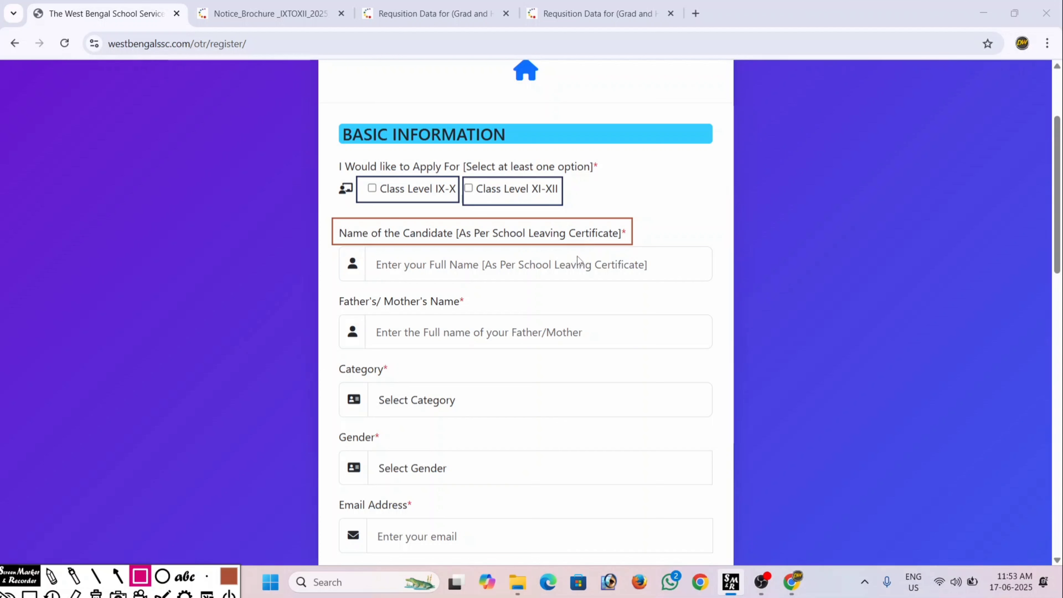
{"action": "left_click_drag", "start_coordinate": [376, 250], "coordinate": [651, 284]}
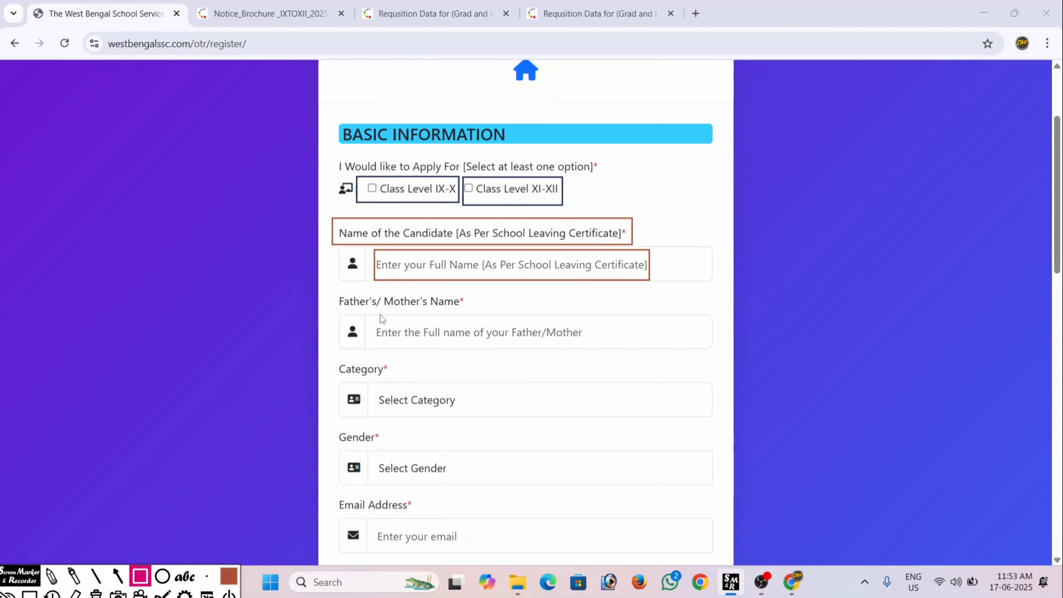
{"action": "left_click_drag", "start_coordinate": [329, 289], "coordinate": [607, 356]}
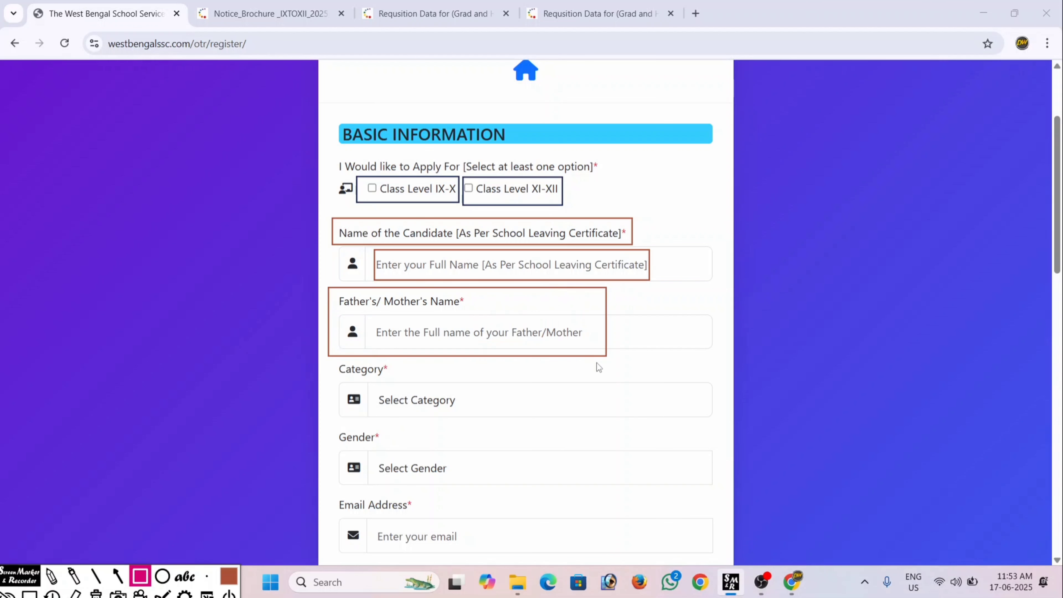
{"action": "left_click_drag", "start_coordinate": [332, 362], "coordinate": [541, 428]}
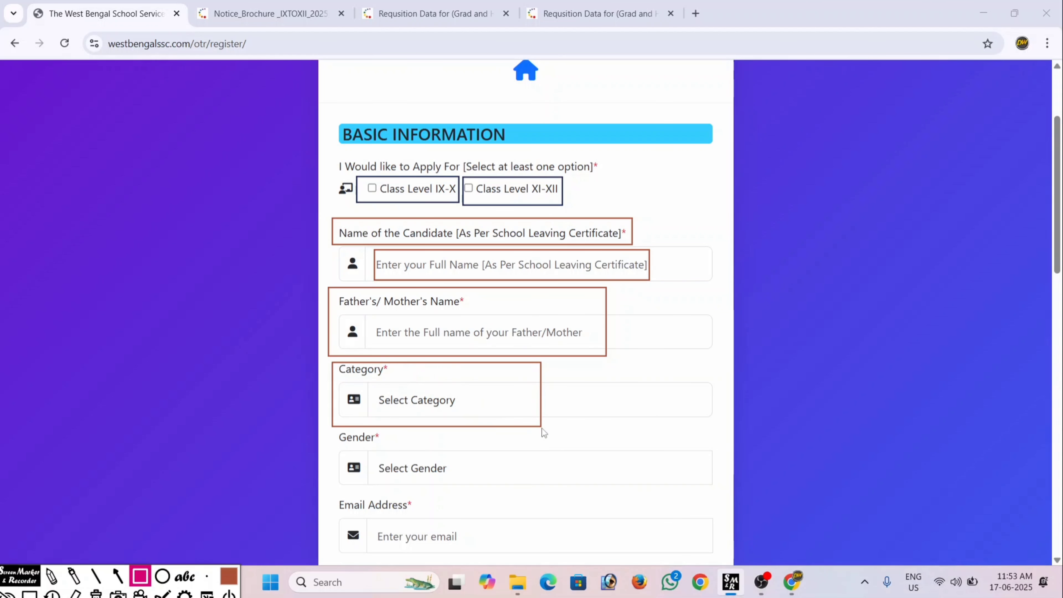
{"action": "key", "text": "Escape"}
- Review the available choices for Category and Gender without selecting any
{"action": "left_click", "coordinate": [436, 411]}
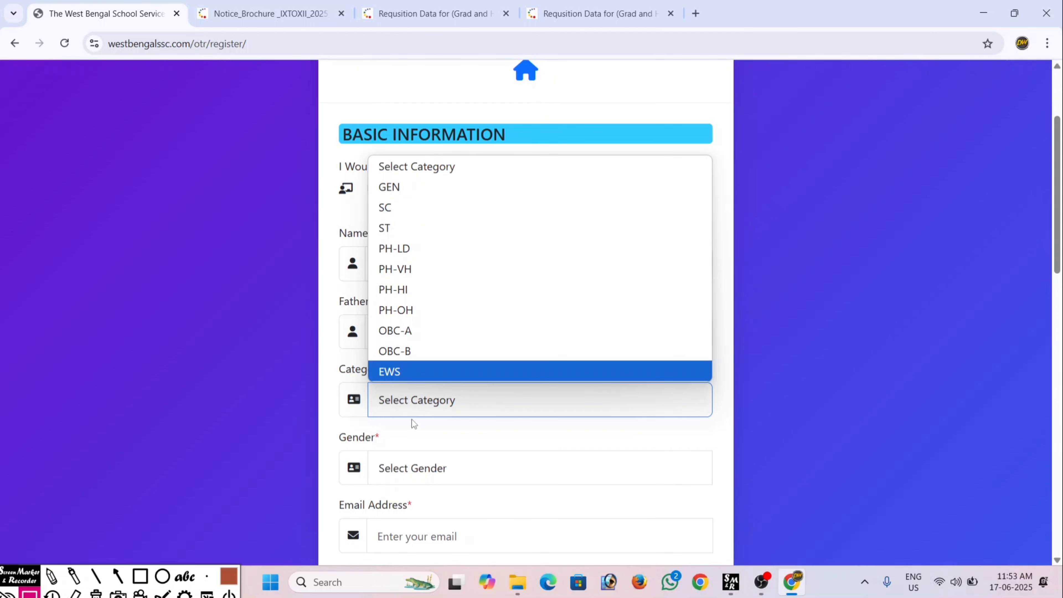
{"action": "left_click", "coordinate": [412, 433]}
{"action": "scroll", "coordinate": [414, 429], "scroll_direction": "down", "scroll_amount": 5}
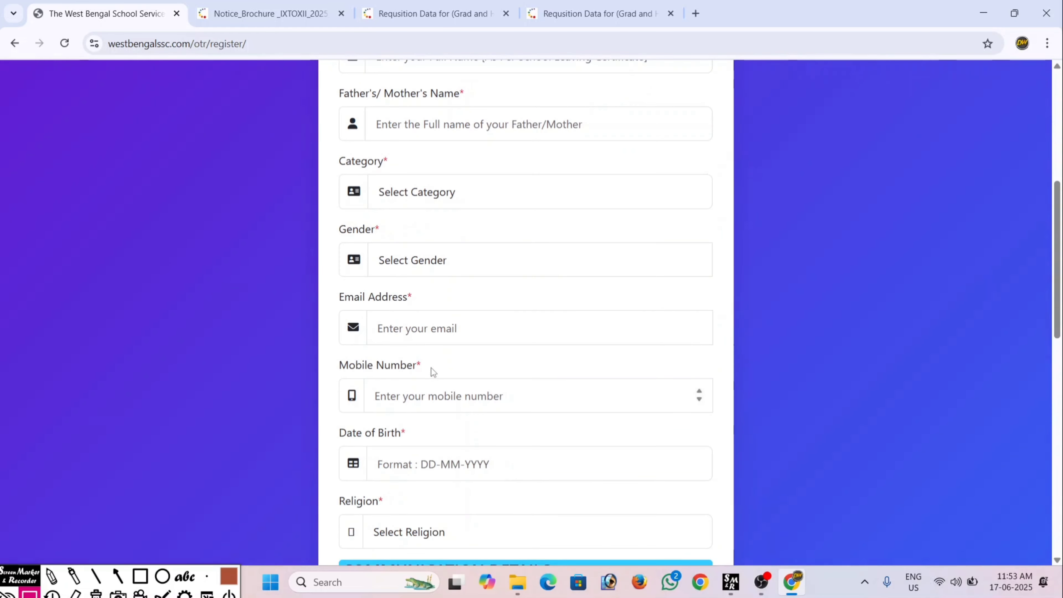
{"action": "left_click", "coordinate": [410, 264]}
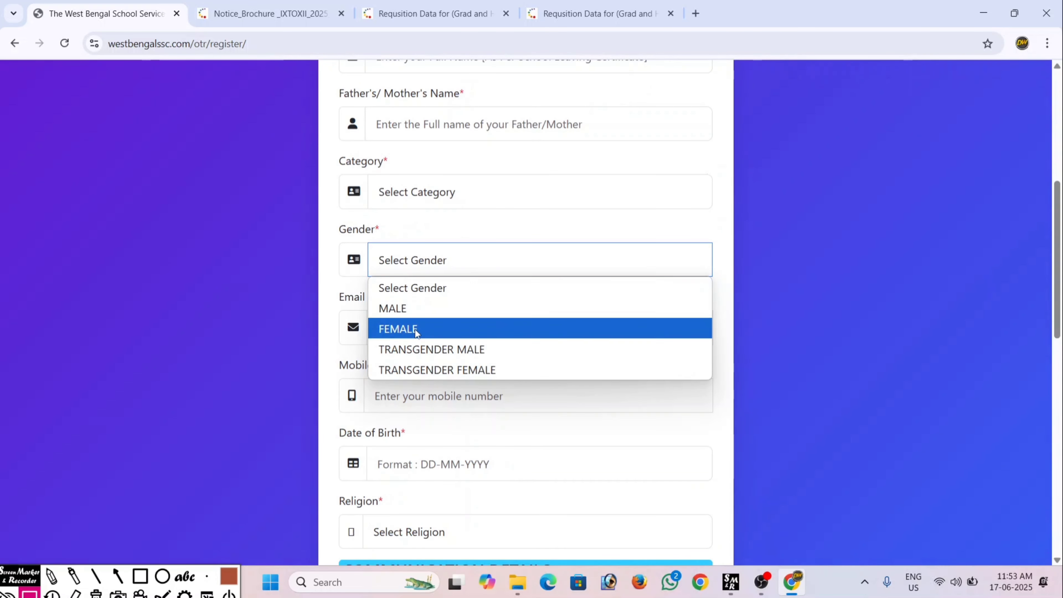
{"action": "left_click", "coordinate": [457, 233]}
- Examine the email, mobile number, date of birth and religion fields of the registration form
{"action": "scroll", "coordinate": [457, 233], "scroll_direction": "down", "scroll_amount": 3}
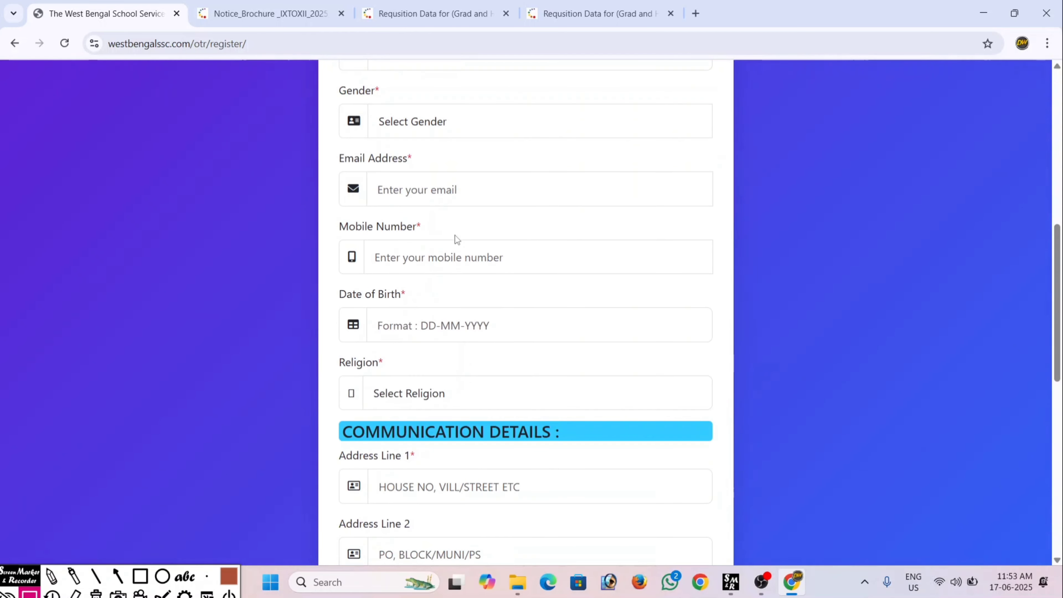
{"action": "scroll", "coordinate": [452, 237], "scroll_direction": "down", "scroll_amount": 2}
{"action": "scroll", "coordinate": [398, 207], "scroll_direction": "up", "scroll_amount": 2}
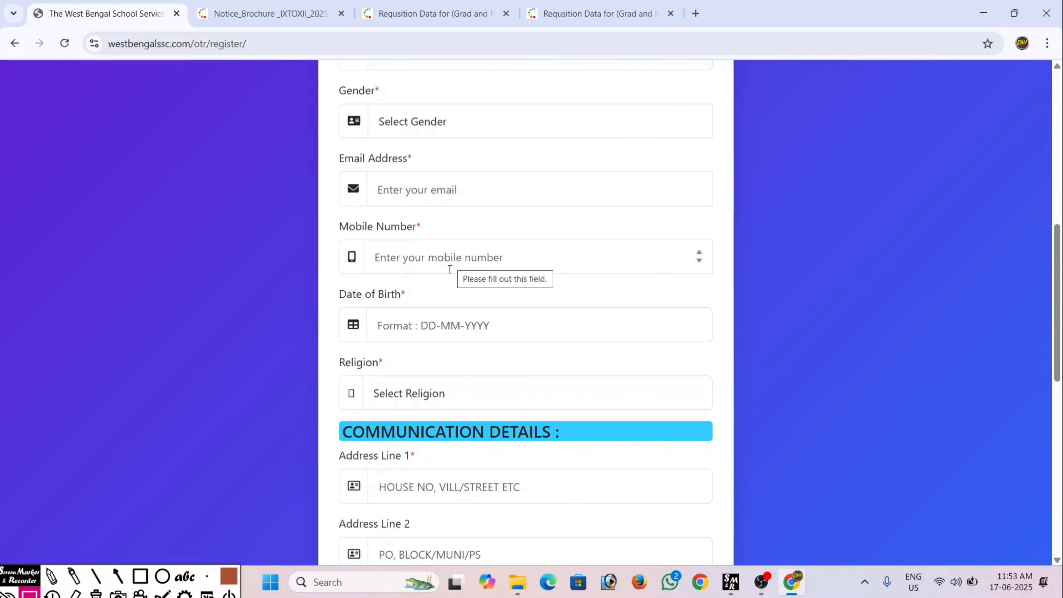
{"action": "scroll", "coordinate": [376, 349], "scroll_direction": "down", "scroll_amount": 1}
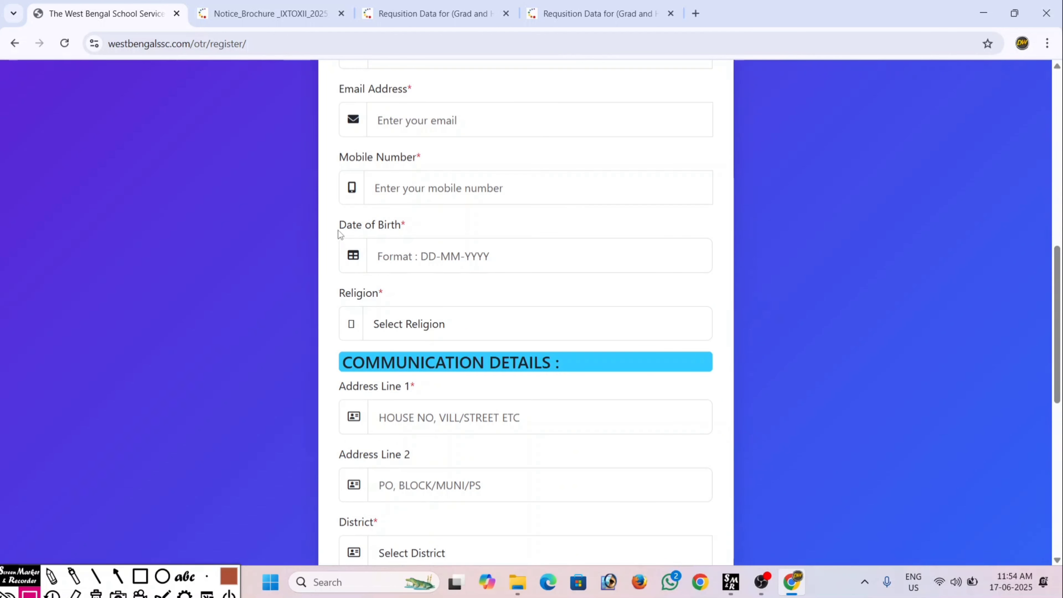
- Highlight the Date of Birth label and review the Religion choices without selecting any
{"action": "left_click_drag", "start_coordinate": [338, 226], "coordinate": [414, 225]}
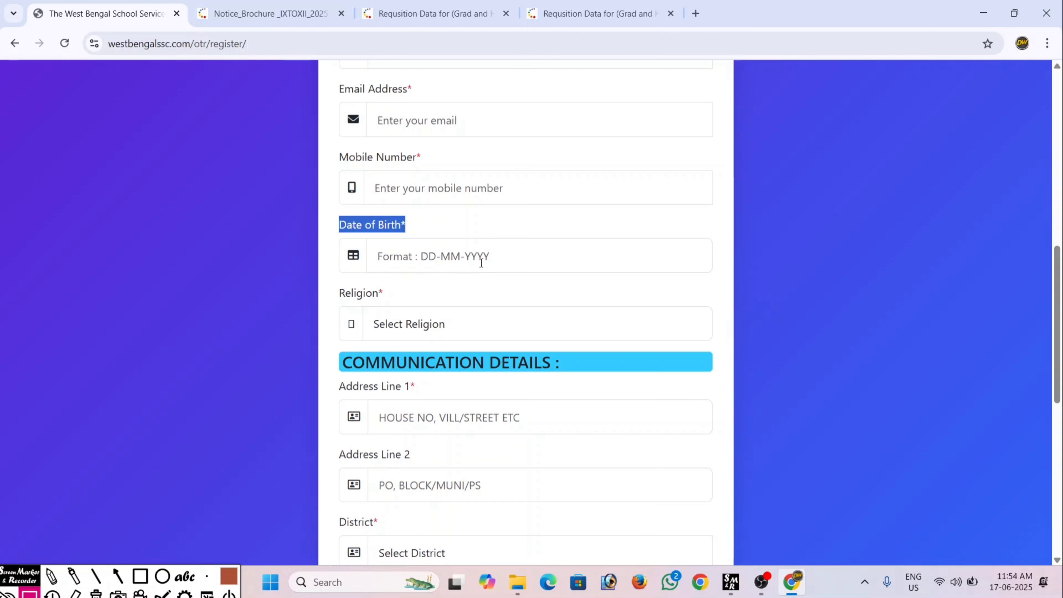
{"action": "scroll", "coordinate": [462, 274], "scroll_direction": "down", "scroll_amount": 1}
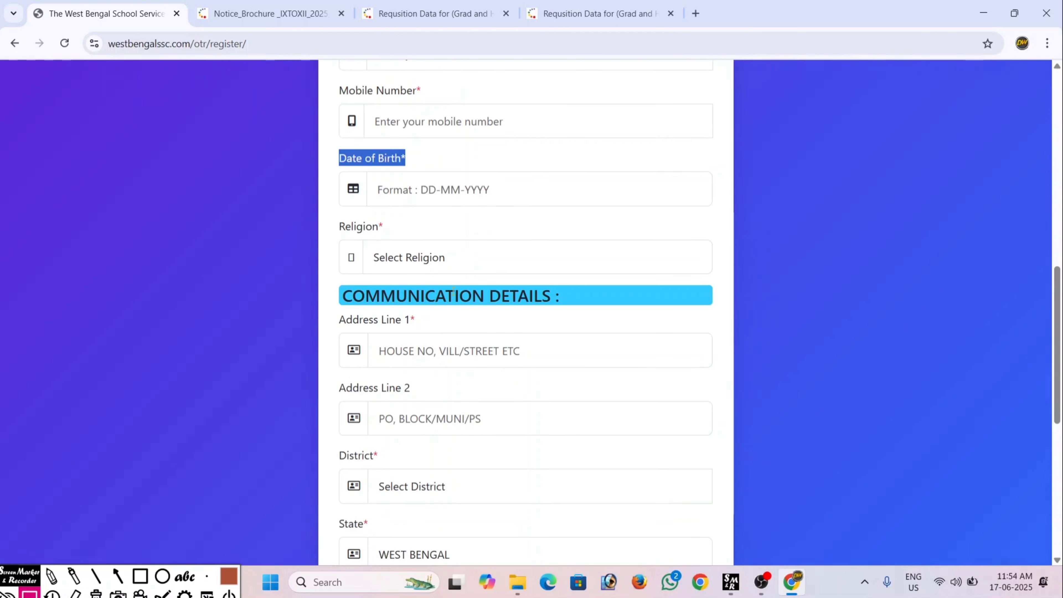
{"action": "left_click", "coordinate": [410, 258]}
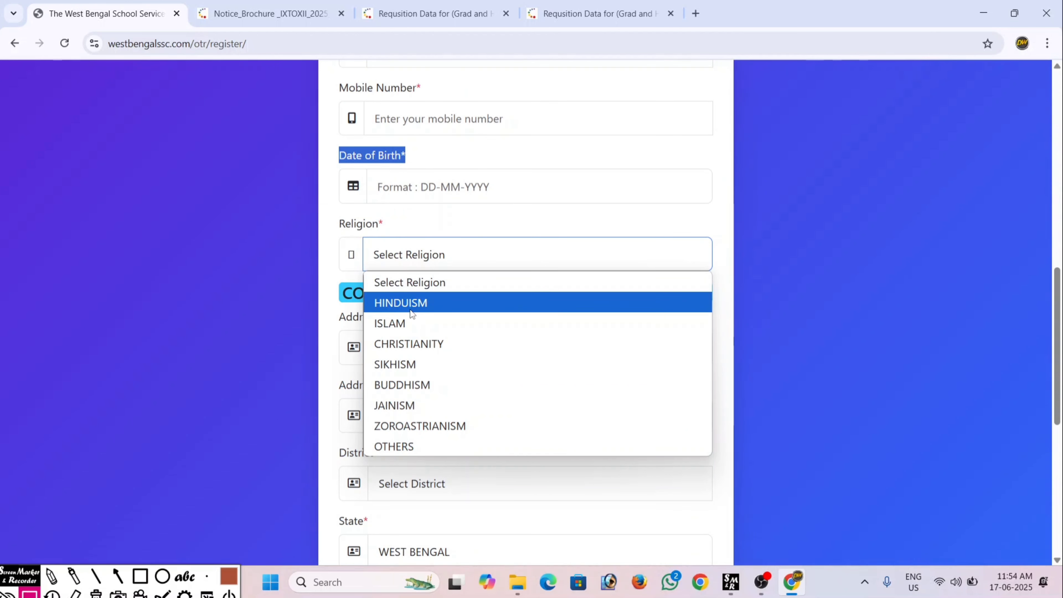
{"action": "left_click", "coordinate": [414, 229]}
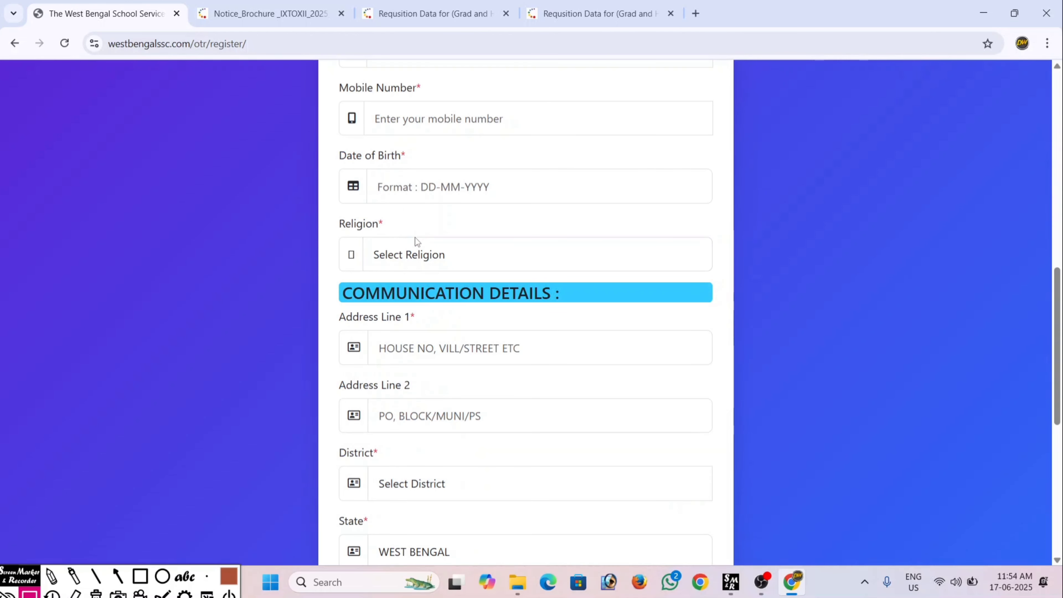
- Review the Address Line 1, Address Line 2 and District fields under Communication Details, including the available district choices
{"action": "scroll", "coordinate": [415, 238], "scroll_direction": "down", "scroll_amount": 1}
{"action": "scroll", "coordinate": [416, 238], "scroll_direction": "down", "scroll_amount": 2}
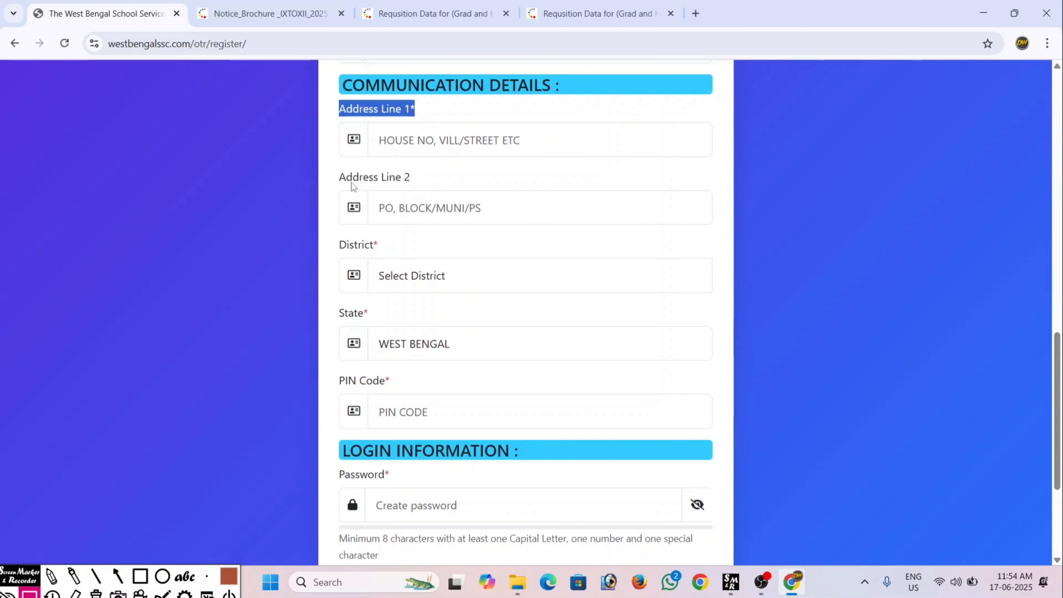
{"action": "left_click_drag", "start_coordinate": [339, 177], "coordinate": [413, 182]}
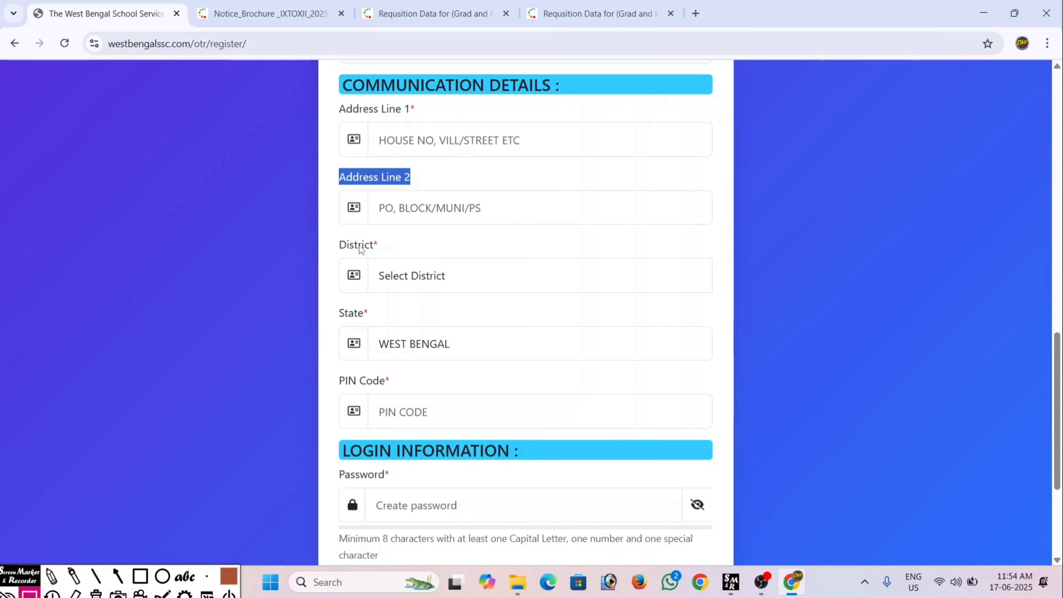
{"action": "left_click_drag", "start_coordinate": [339, 245], "coordinate": [356, 249]}
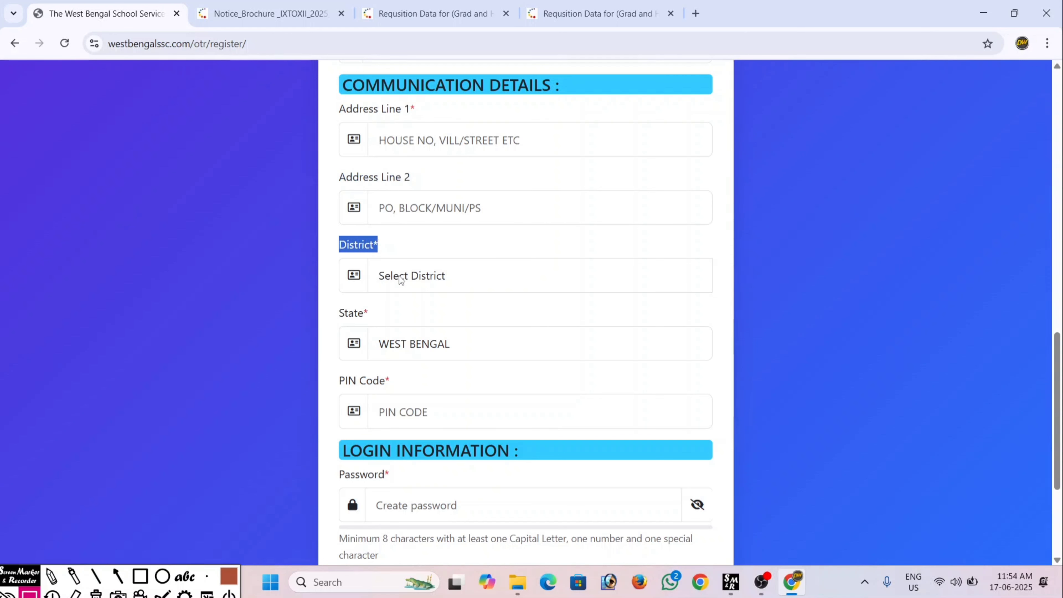
{"action": "left_click", "coordinate": [417, 279]}
{"action": "scroll", "coordinate": [434, 430], "scroll_direction": "down", "scroll_amount": 6}
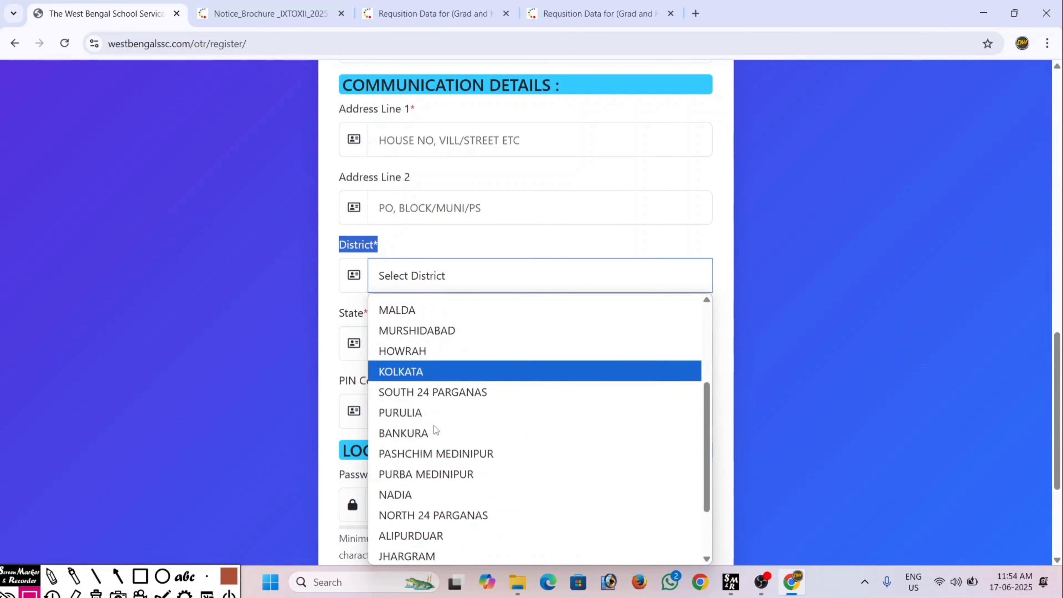
{"action": "left_click", "coordinate": [434, 249]}
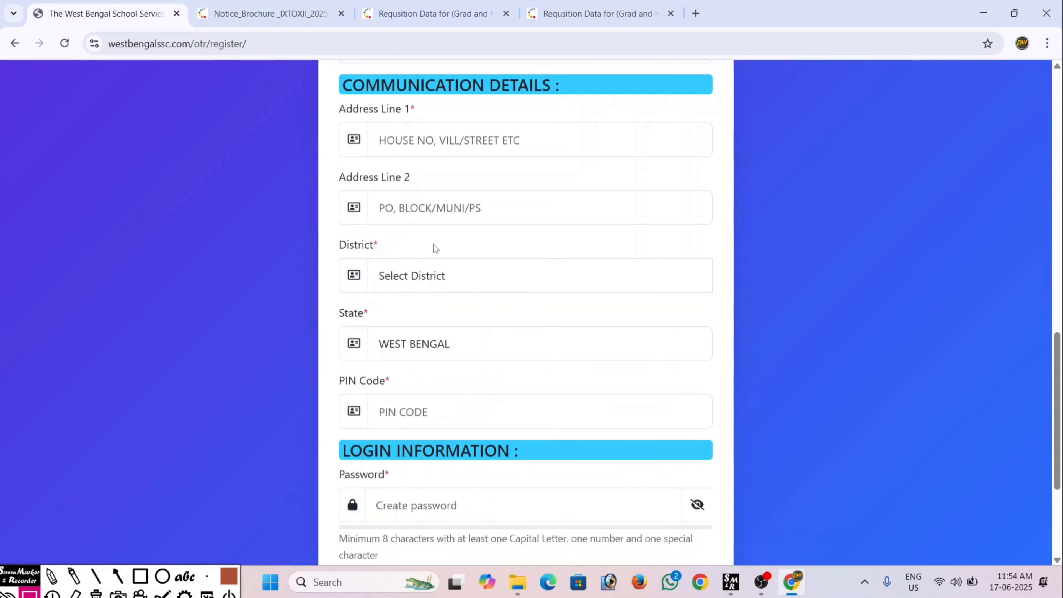
- Examine the PIN Code field and the Password and Confirm Password fields without filling them in
{"action": "scroll", "coordinate": [433, 274], "scroll_direction": "down", "scroll_amount": 2}
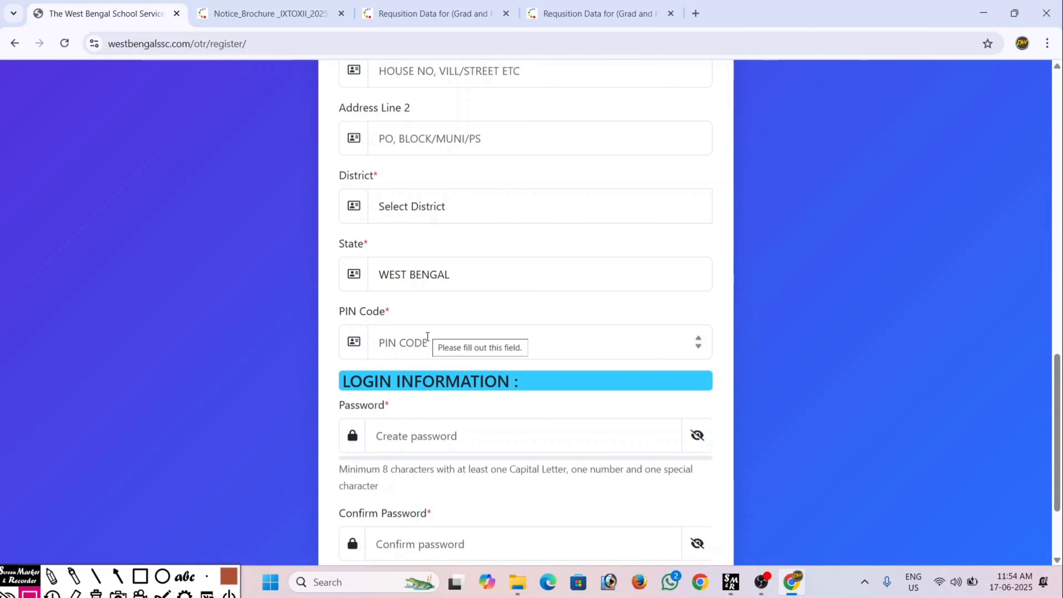
{"action": "left_click", "coordinate": [440, 341]}
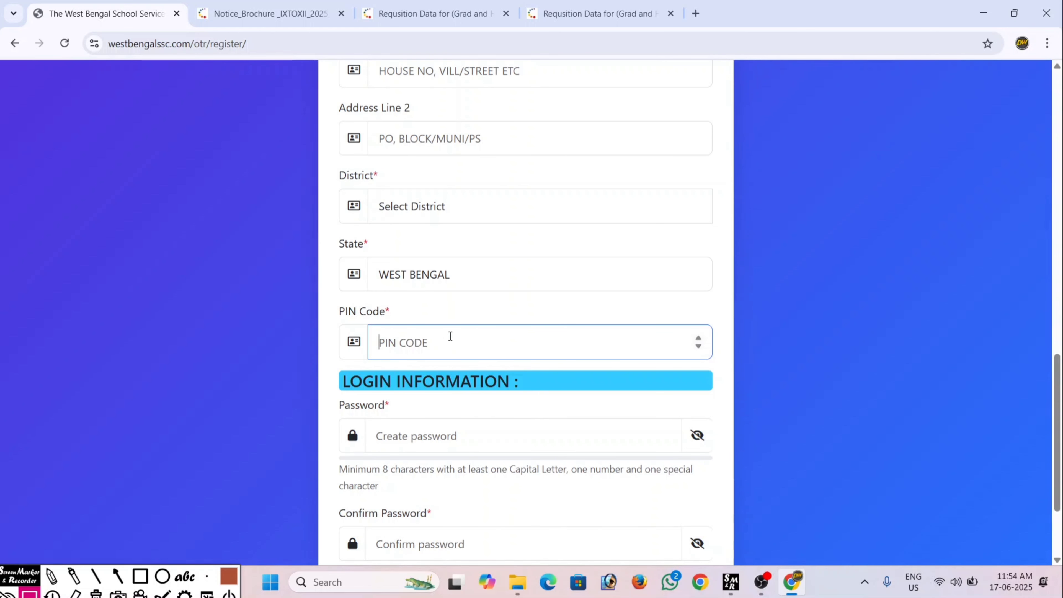
{"action": "left_click", "coordinate": [469, 315]}
{"action": "scroll", "coordinate": [469, 313], "scroll_direction": "down", "scroll_amount": 3}
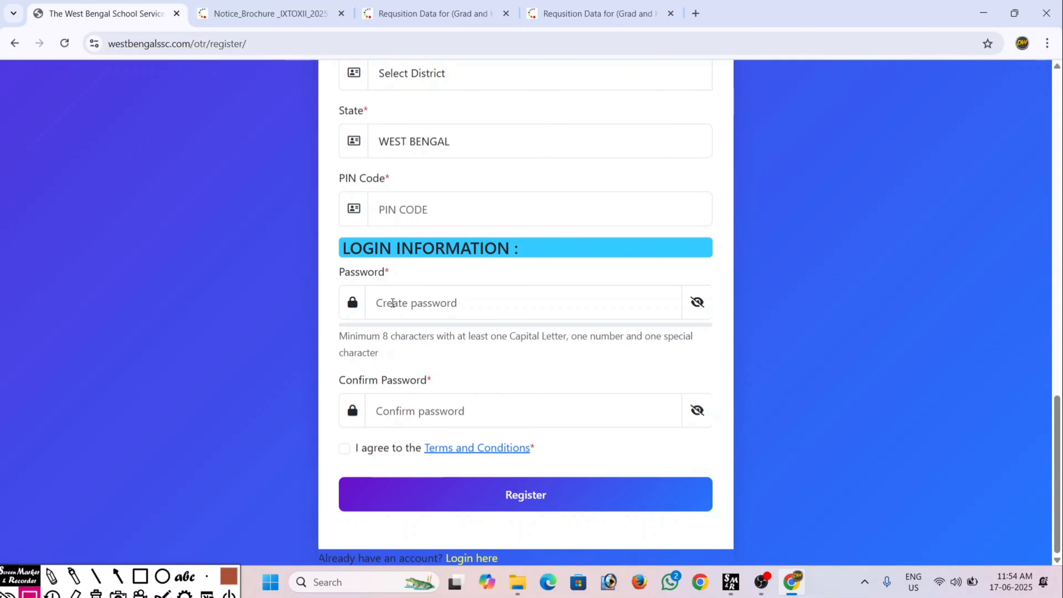
{"action": "left_click_drag", "start_coordinate": [339, 273], "coordinate": [389, 278]}
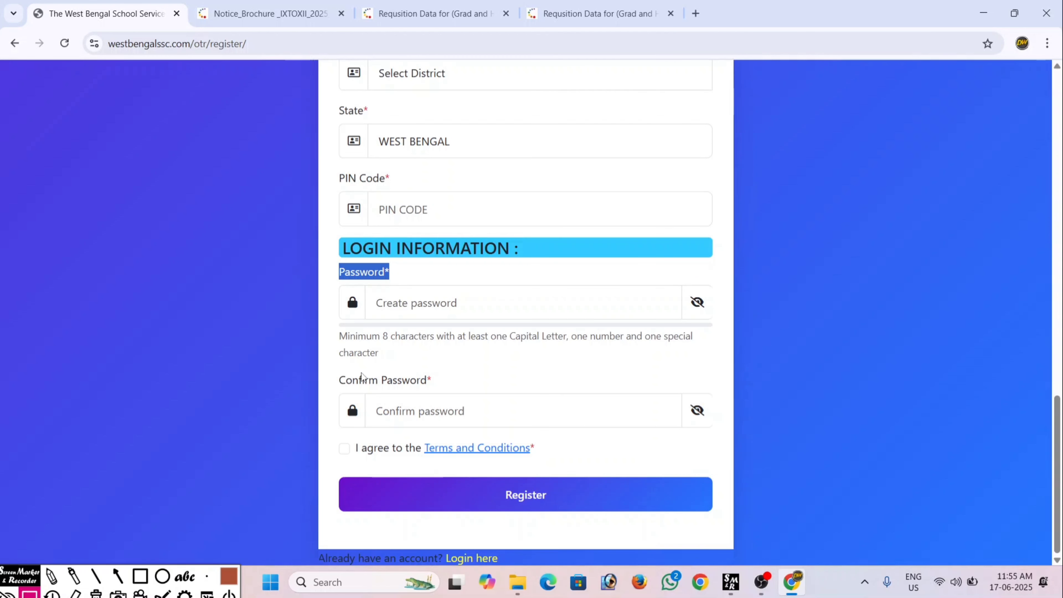
{"action": "left_click_drag", "start_coordinate": [340, 386], "coordinate": [433, 387]}
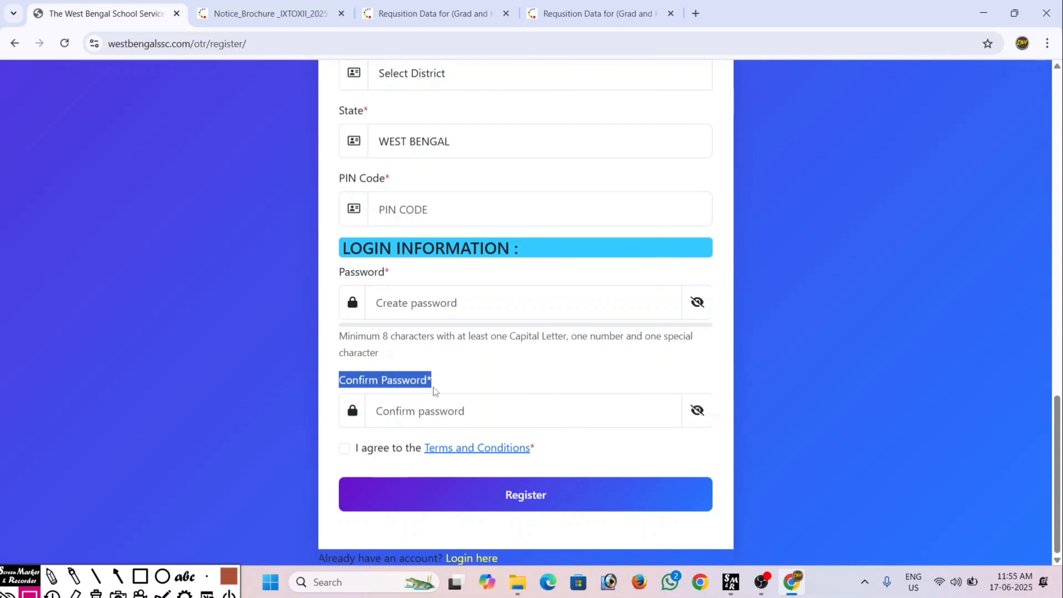
- Agree to the Terms and Conditions, submit the registration form and confirm that the entered data is correct
{"action": "left_click", "coordinate": [345, 450]}
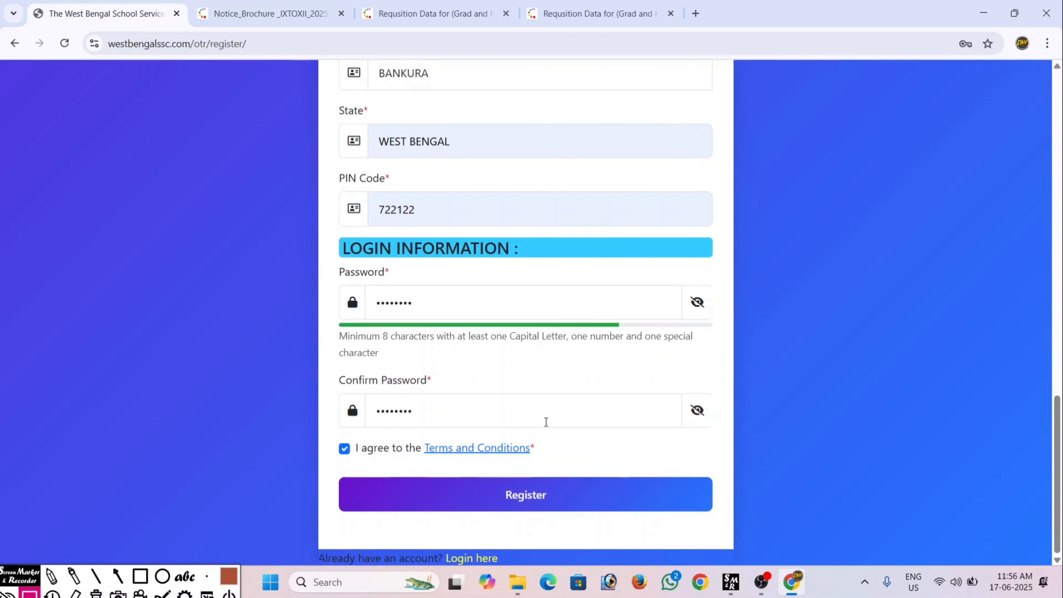
{"action": "left_click", "coordinate": [527, 503]}
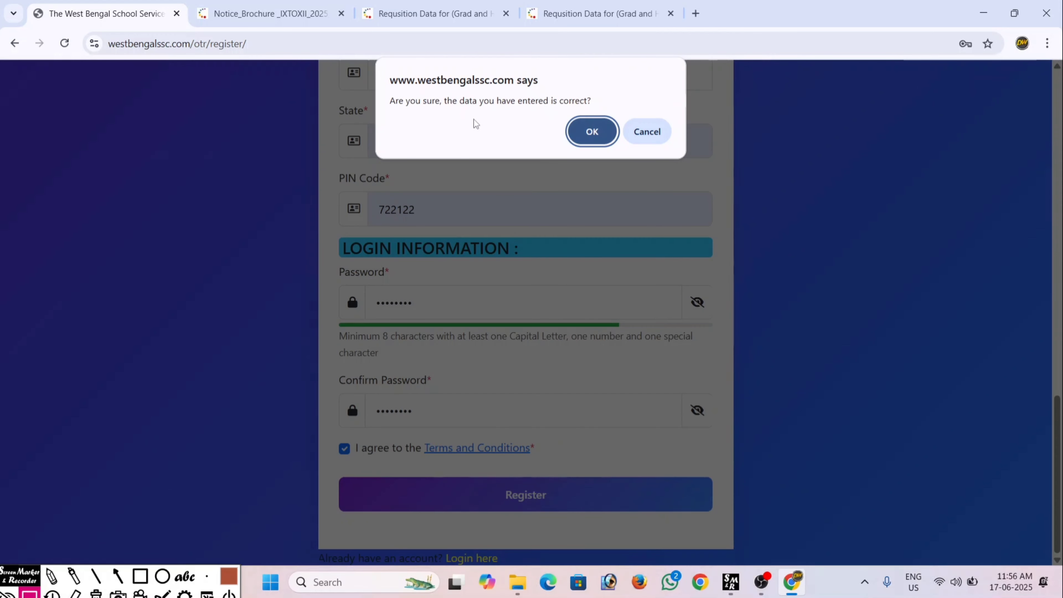
{"action": "left_click", "coordinate": [592, 134]}
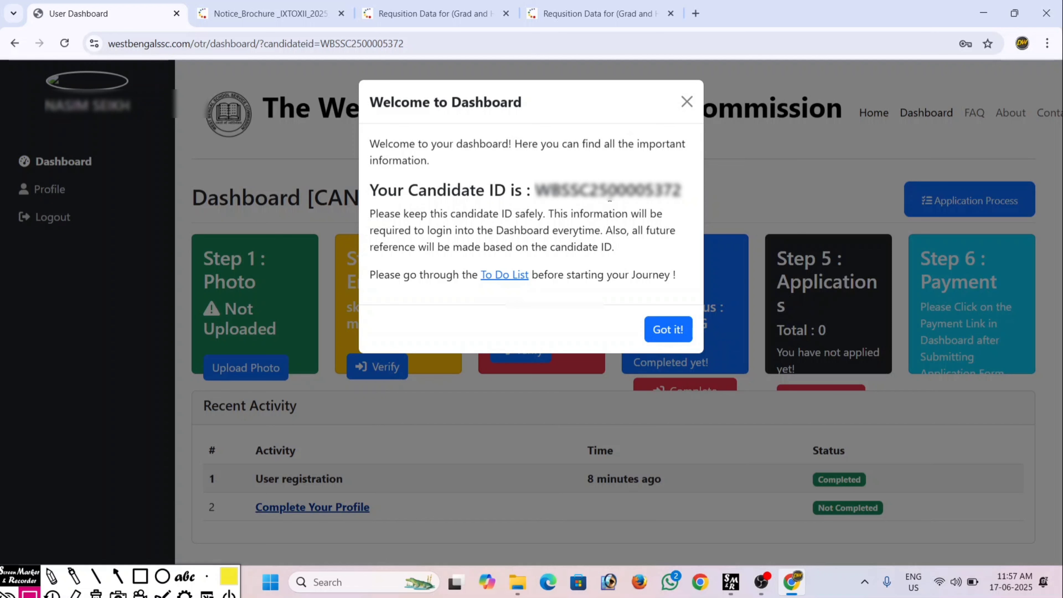
- Highlight the candidate ID in the Welcome to Dashboard message and dismiss the message
{"action": "left_click_drag", "start_coordinate": [535, 191], "coordinate": [639, 209]}
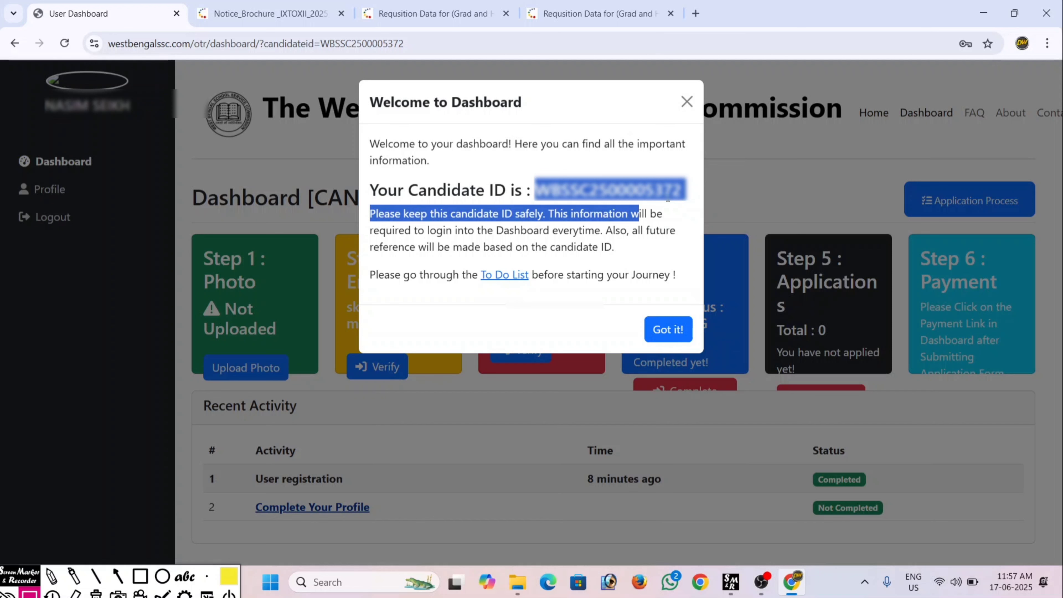
{"action": "left_click", "coordinate": [690, 196]}
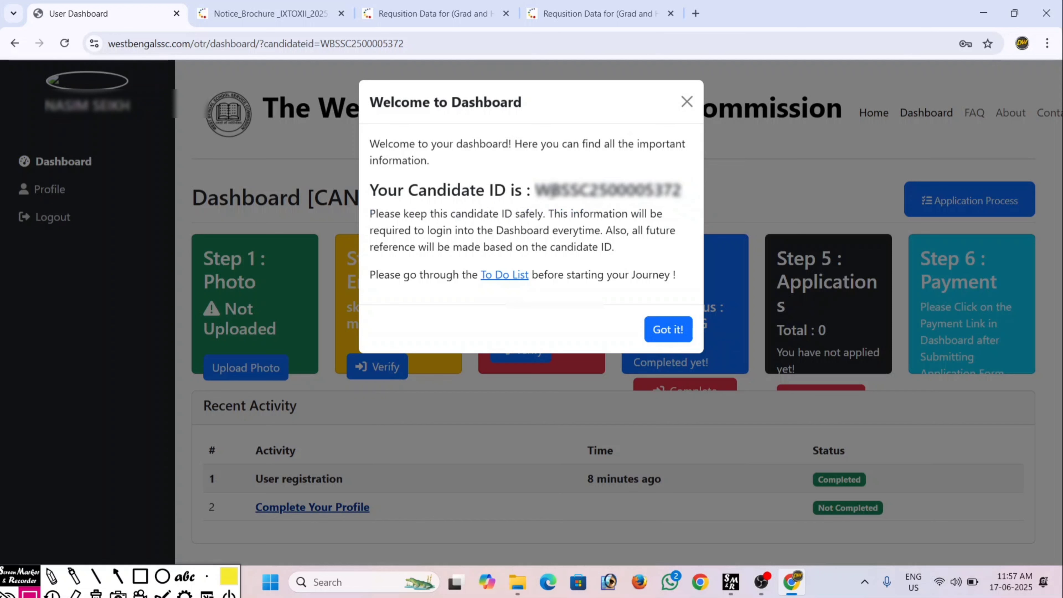
{"action": "left_click_drag", "start_coordinate": [536, 191], "coordinate": [682, 191]}
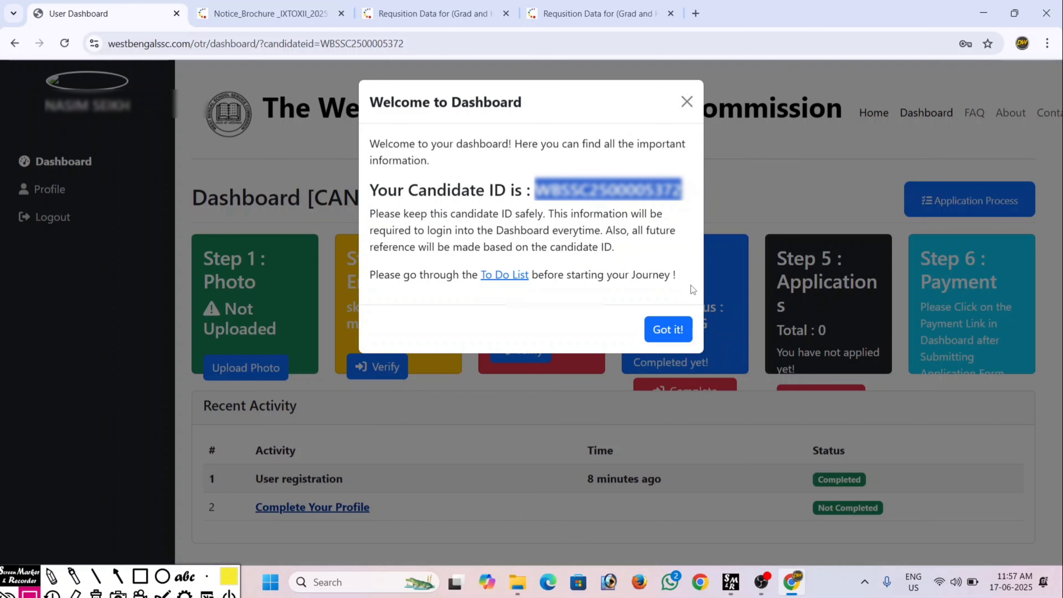
{"action": "left_click", "coordinate": [661, 334]}
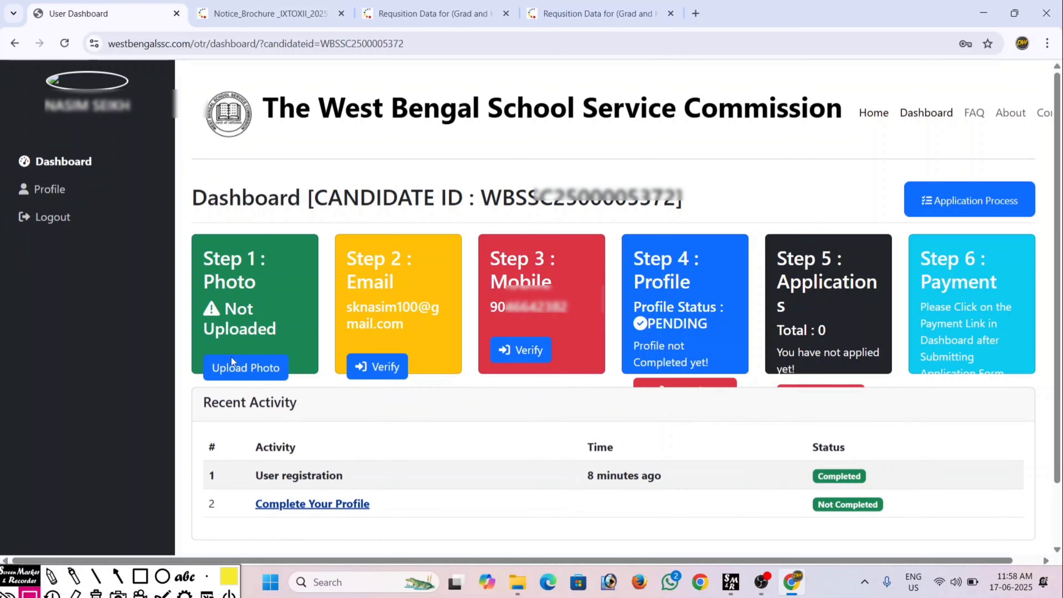
- Outline the six dashboard step cards, Photo through Payment, and the User registration row with rectangles, then clear the annotations
{"action": "left_click_drag", "start_coordinate": [186, 223], "coordinate": [327, 384]}
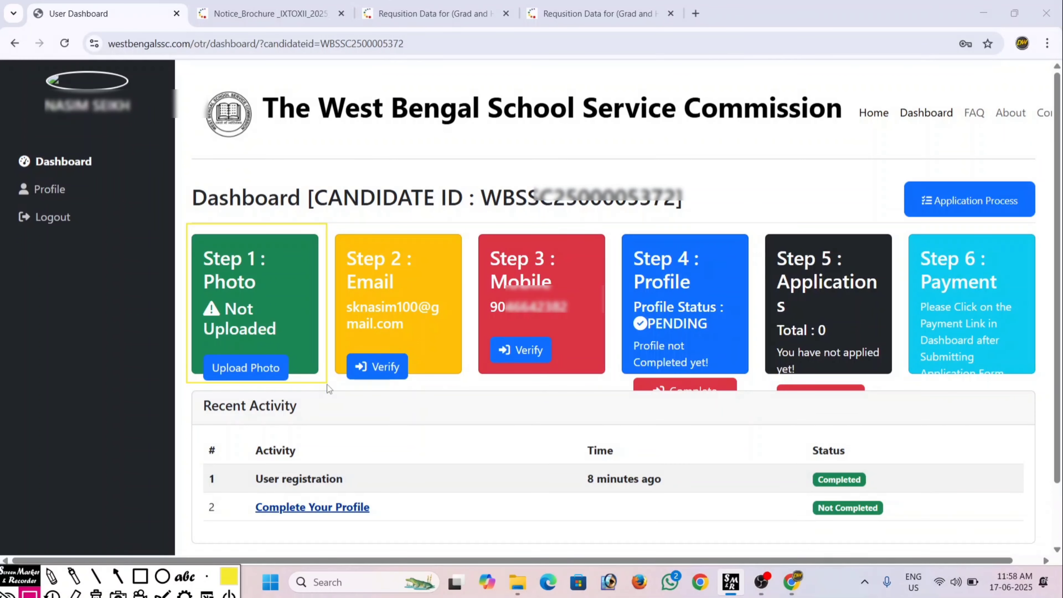
{"action": "left_click", "coordinate": [141, 581]}
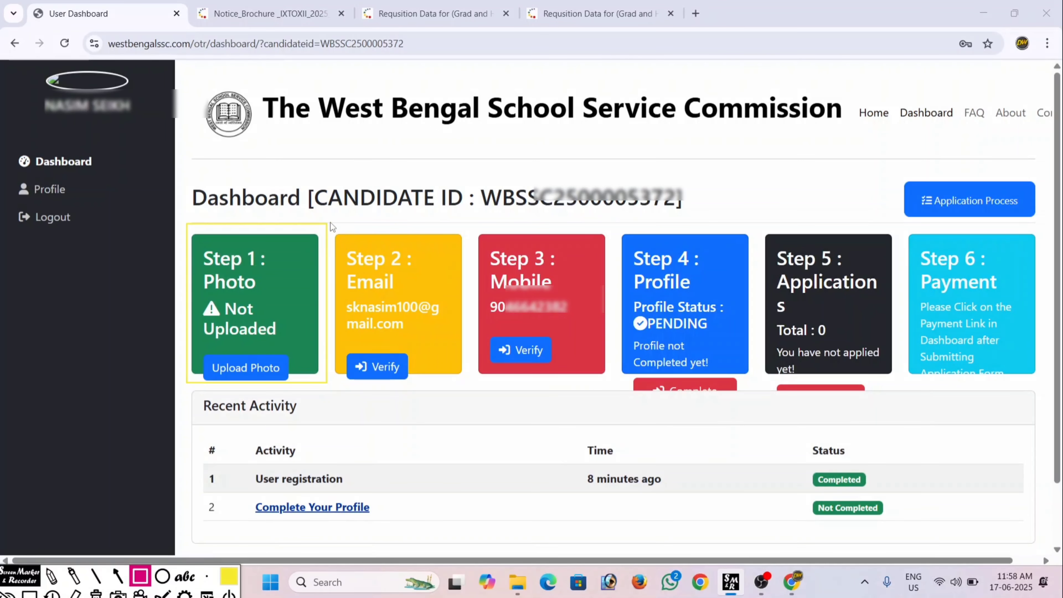
{"action": "mouse_move", "coordinate": [330, 222]}
{"action": "left_mouse_down"}
{"action": "mouse_move", "coordinate": [394, 294]}
{"action": "mouse_move", "coordinate": [453, 397]}
{"action": "mouse_move", "coordinate": [467, 389]}
{"action": "left_mouse_up"}
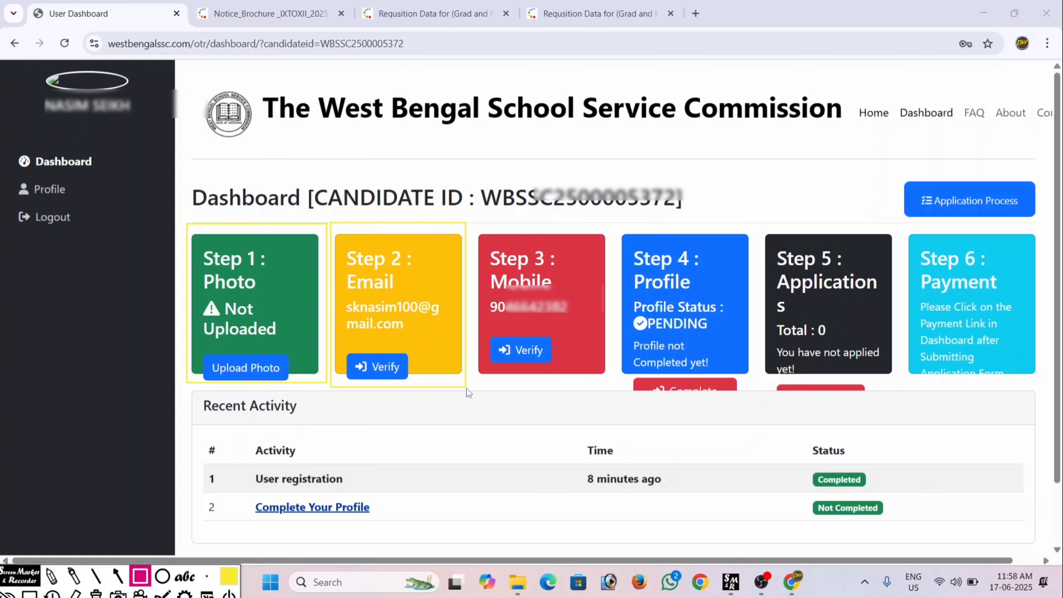
{"action": "left_click_drag", "start_coordinate": [472, 223], "coordinate": [607, 383]}
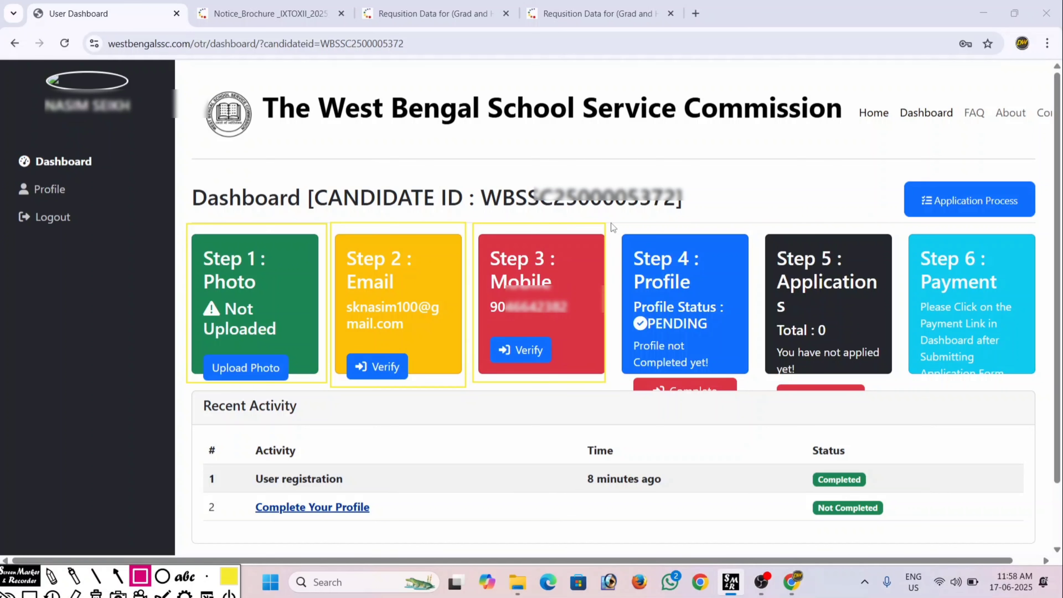
{"action": "mouse_move", "coordinate": [611, 223]}
{"action": "left_mouse_down"}
{"action": "mouse_move", "coordinate": [709, 366]}
{"action": "mouse_move", "coordinate": [754, 398]}
{"action": "left_mouse_up"}
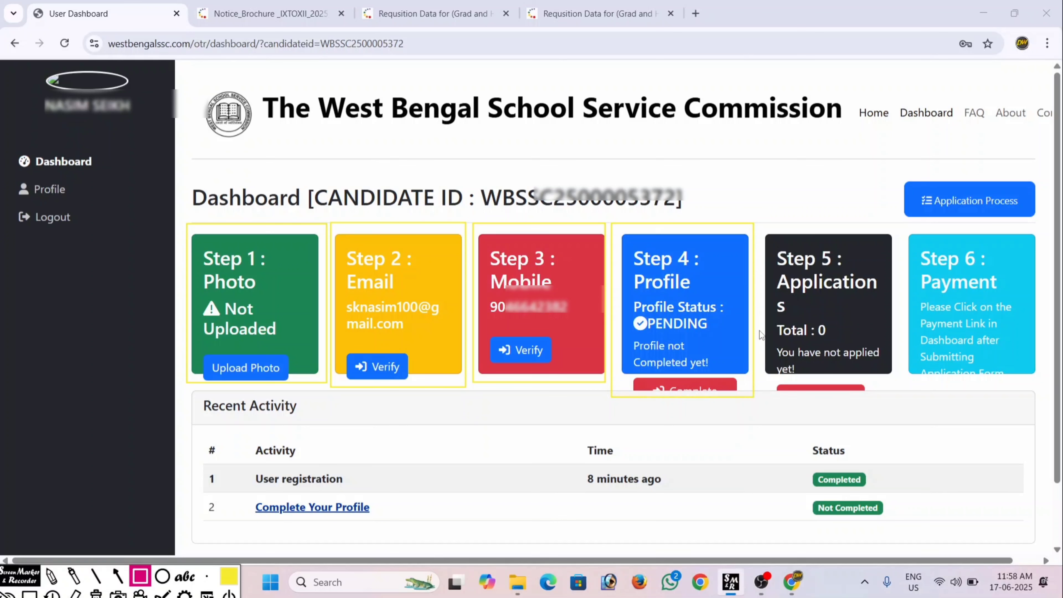
{"action": "mouse_move", "coordinate": [762, 217]}
{"action": "left_mouse_down"}
{"action": "mouse_move", "coordinate": [816, 306]}
{"action": "mouse_move", "coordinate": [888, 386]}
{"action": "left_mouse_up"}
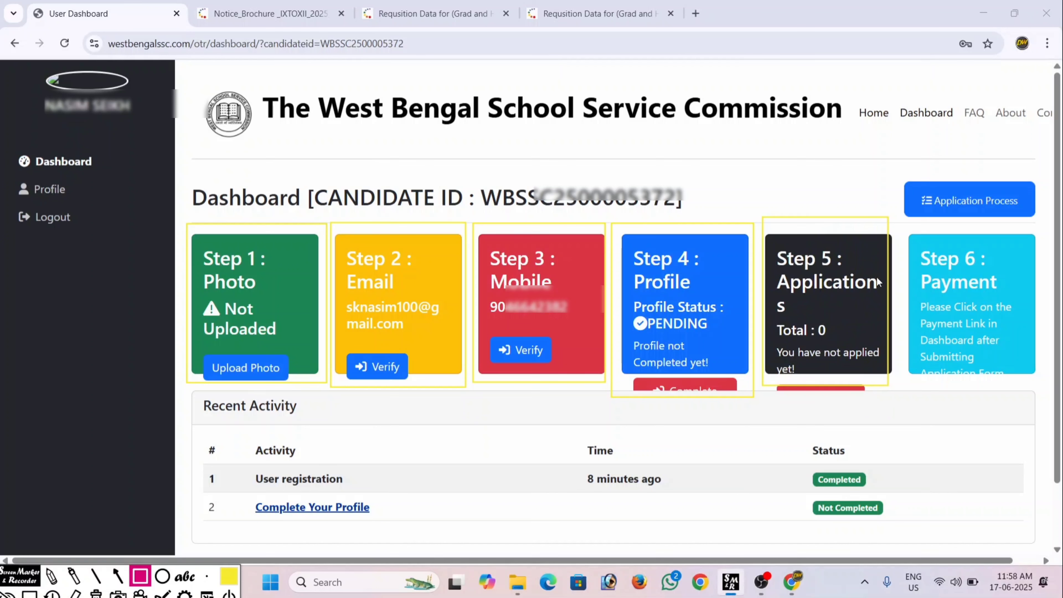
{"action": "left_click_drag", "start_coordinate": [900, 229], "coordinate": [1029, 394]}
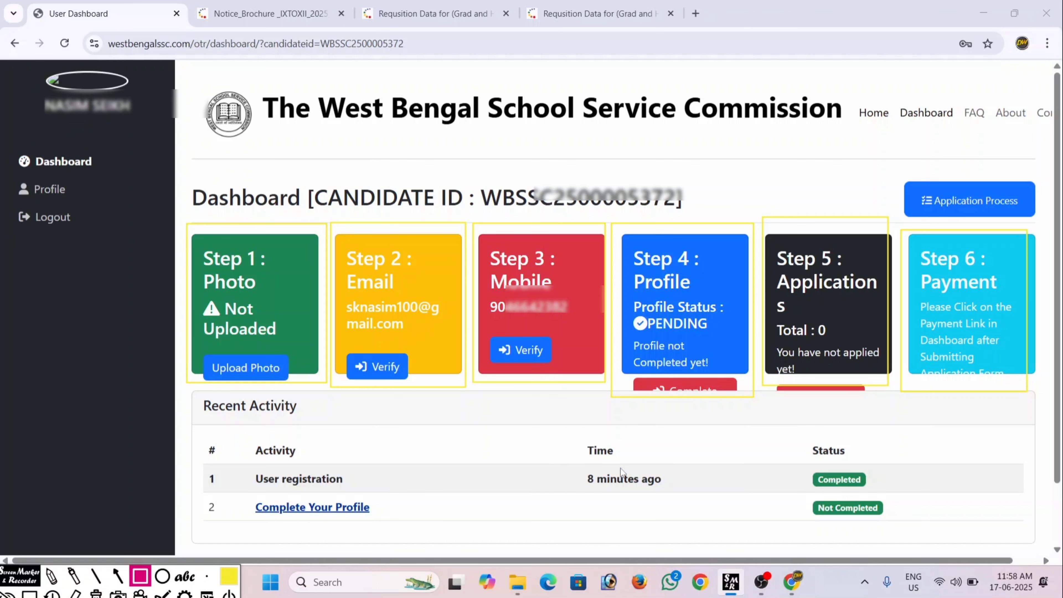
{"action": "mouse_move", "coordinate": [247, 465]}
{"action": "left_mouse_down"}
{"action": "mouse_move", "coordinate": [428, 485]}
{"action": "mouse_move", "coordinate": [869, 495]}
{"action": "left_mouse_up"}
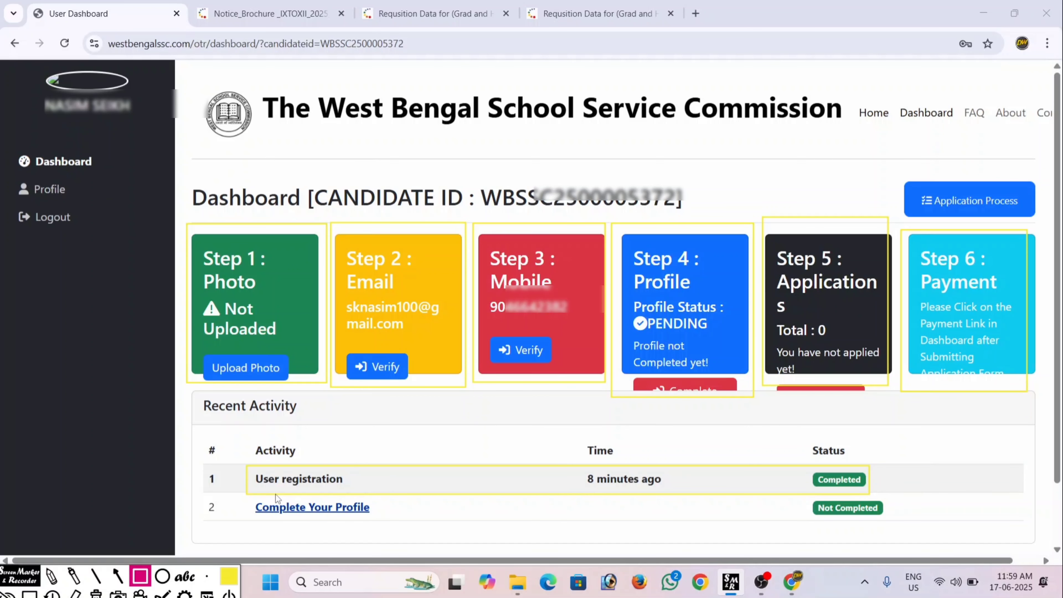
{"action": "key", "text": "Escape"}
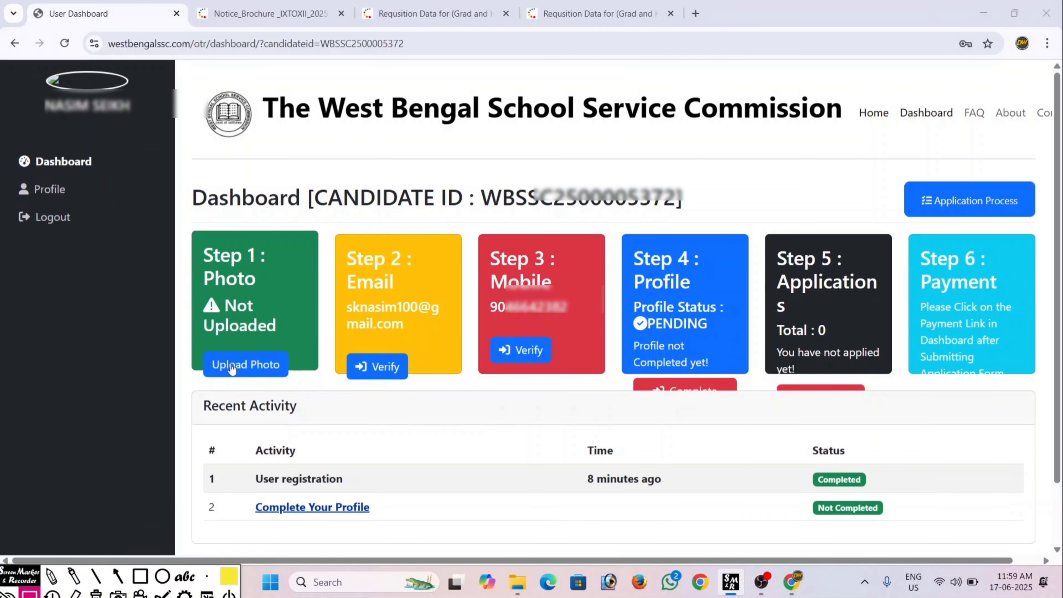
- Open the Step 1 photo upload and choose Low image quality in the Photo & Signature Joiner Tool
{"action": "left_click", "coordinate": [247, 370]}
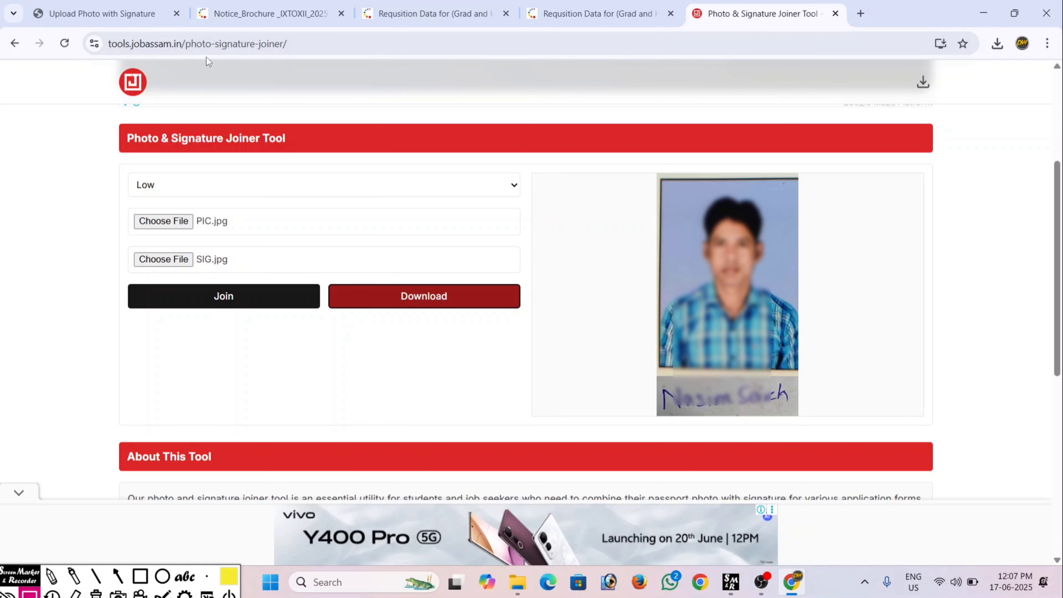
{"action": "left_click", "coordinate": [153, 186]}
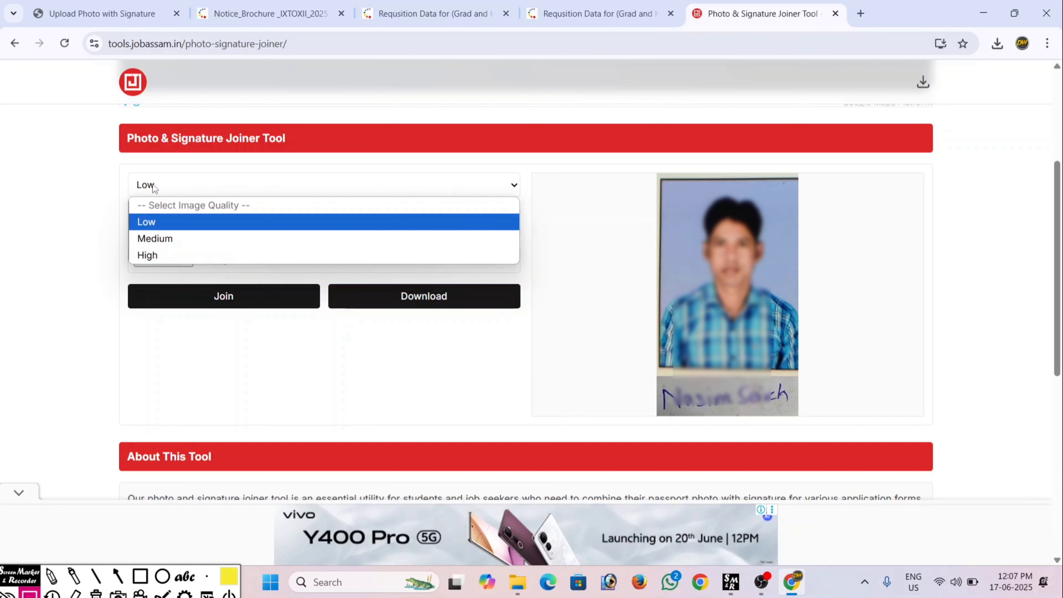
{"action": "left_click", "coordinate": [161, 224]}
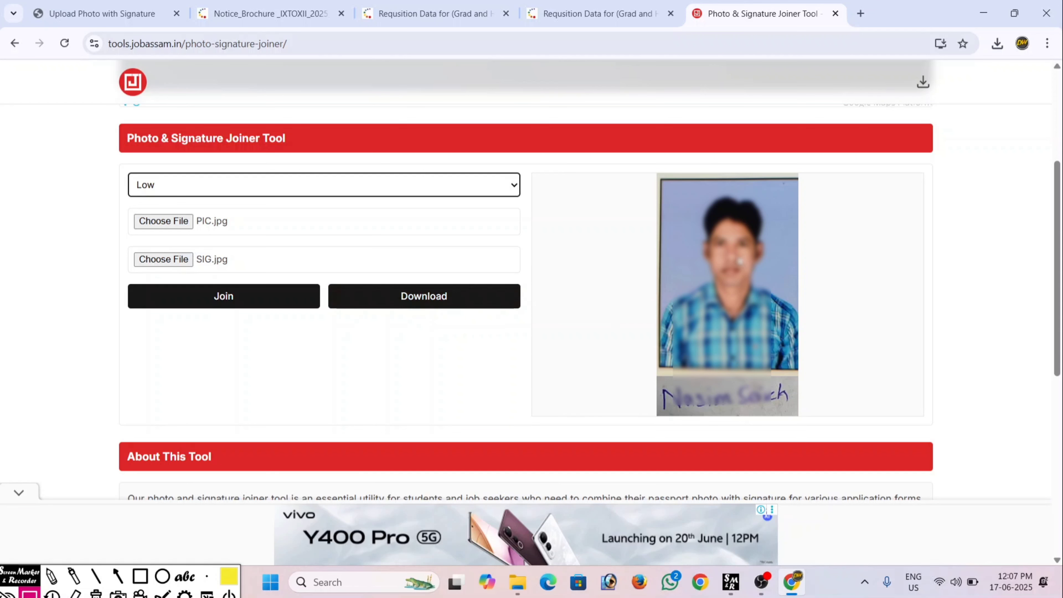
- Return to the Commission's Upload Image page and upload the joined photo and signature image
{"action": "left_click", "coordinate": [102, 14]}
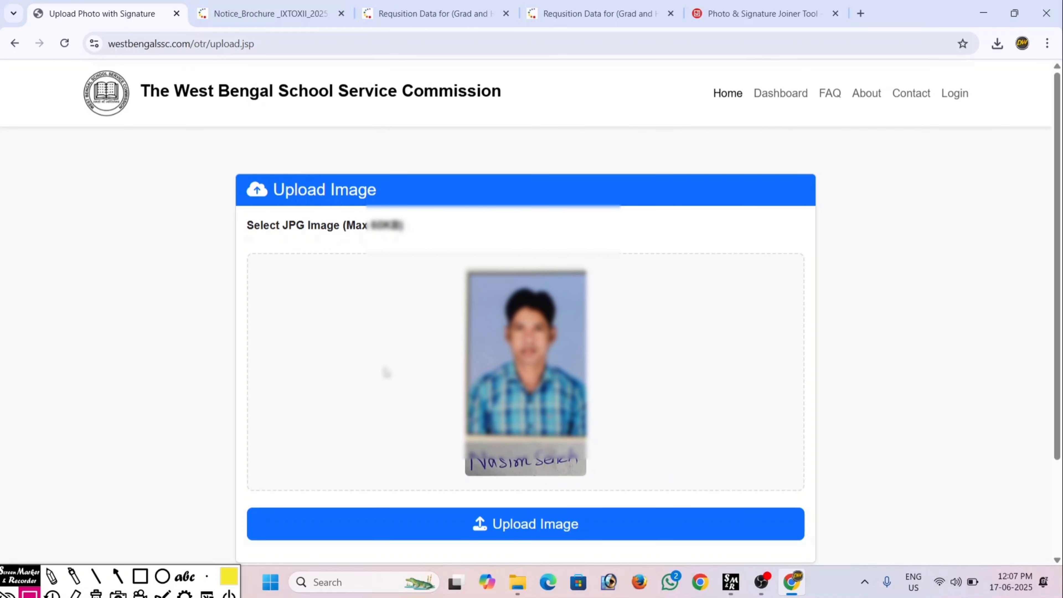
{"action": "left_click", "coordinate": [527, 530]}
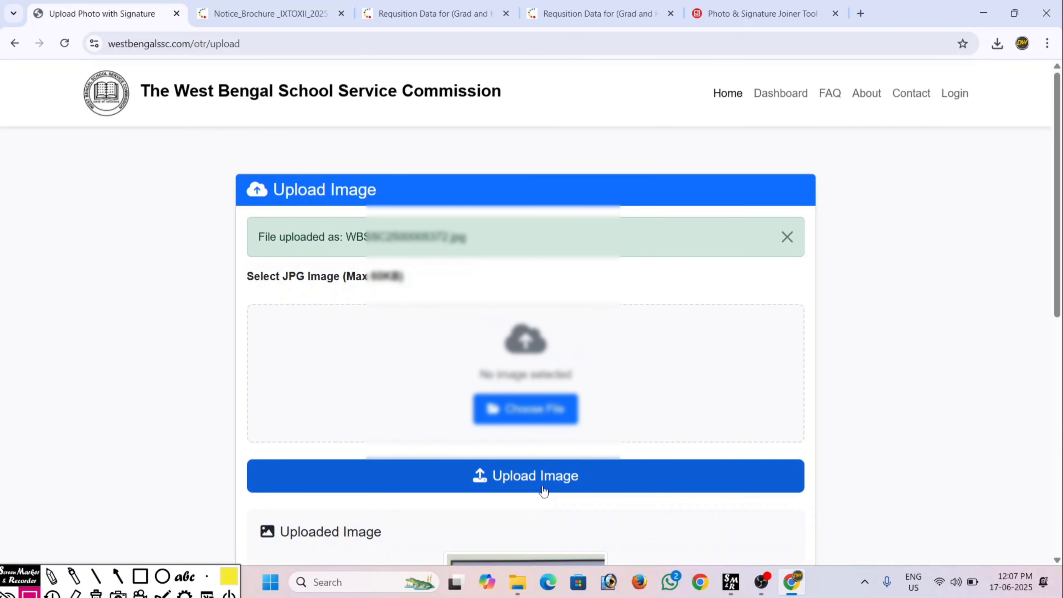
- Return to the dashboard from the uploaded image and go through the Step 2 email and Step 3 mobile number verification
{"action": "scroll", "coordinate": [544, 485], "scroll_direction": "down", "scroll_amount": 6}
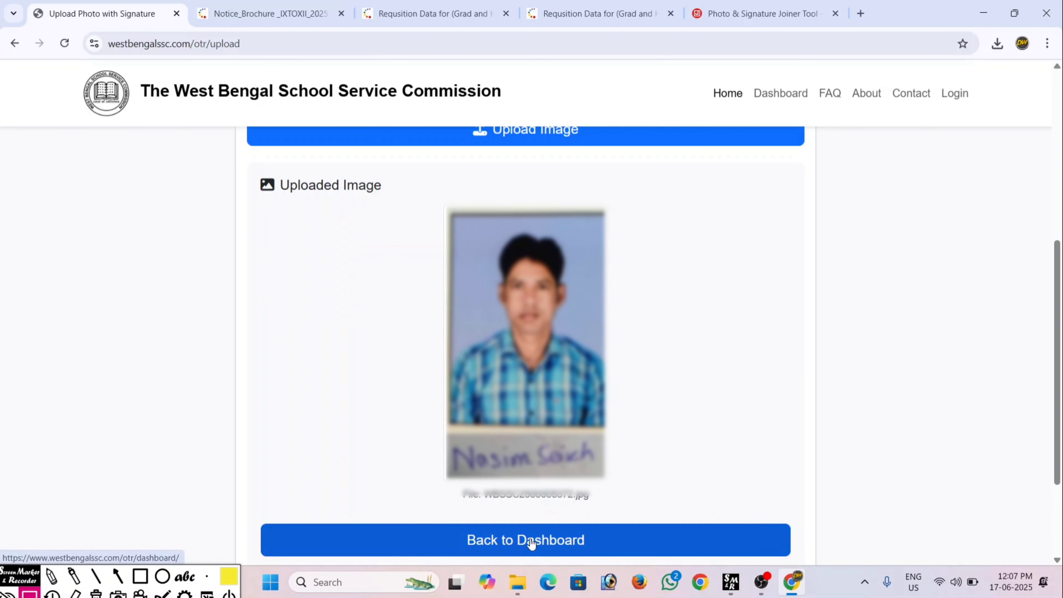
{"action": "left_click", "coordinate": [531, 548]}
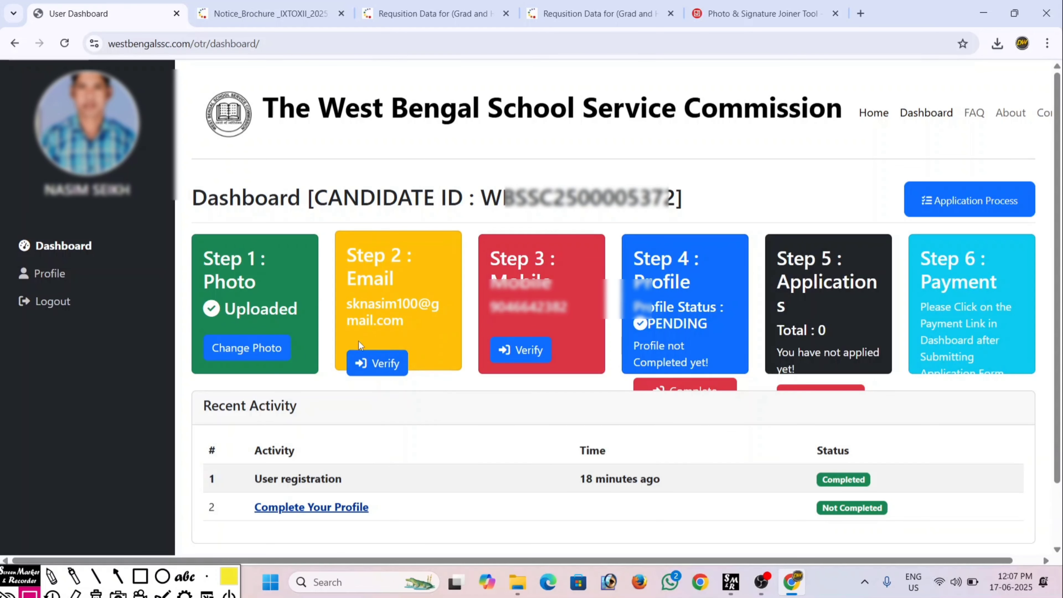
{"action": "left_click", "coordinate": [384, 369]}
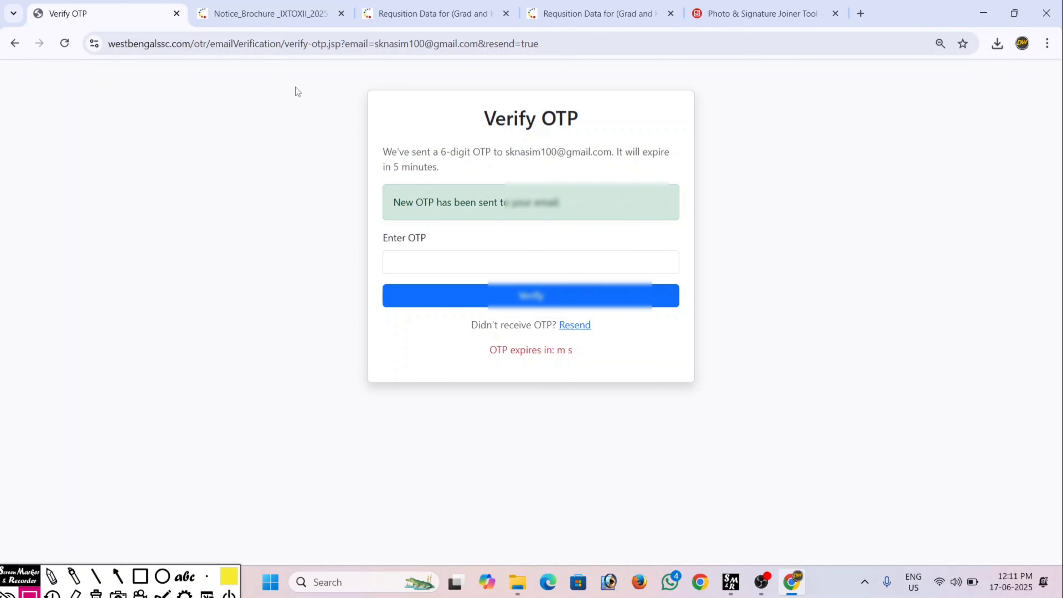
{"action": "left_click", "coordinate": [15, 44]}
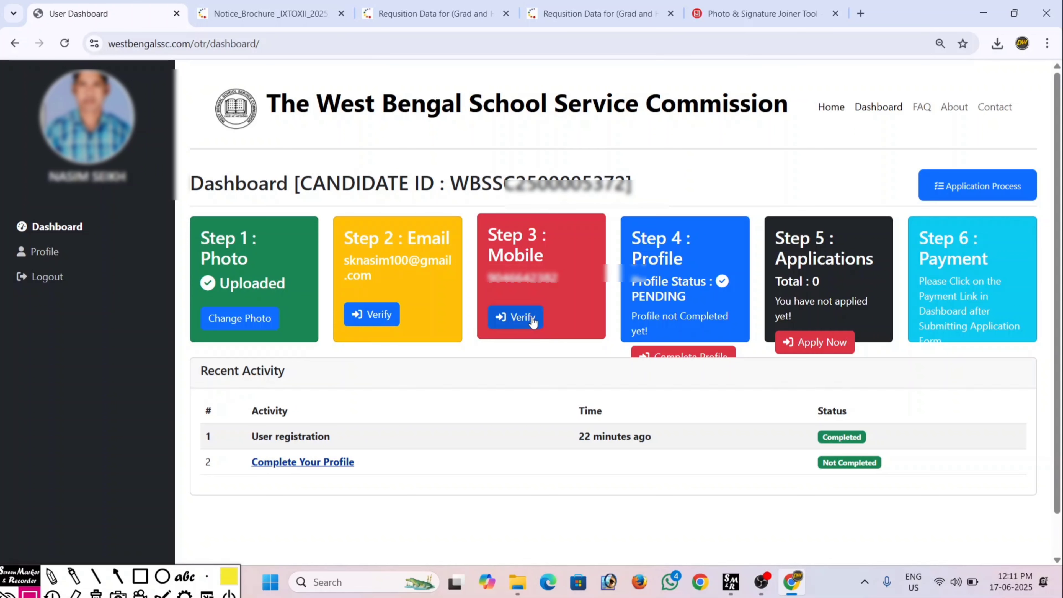
{"action": "left_click", "coordinate": [515, 318]}
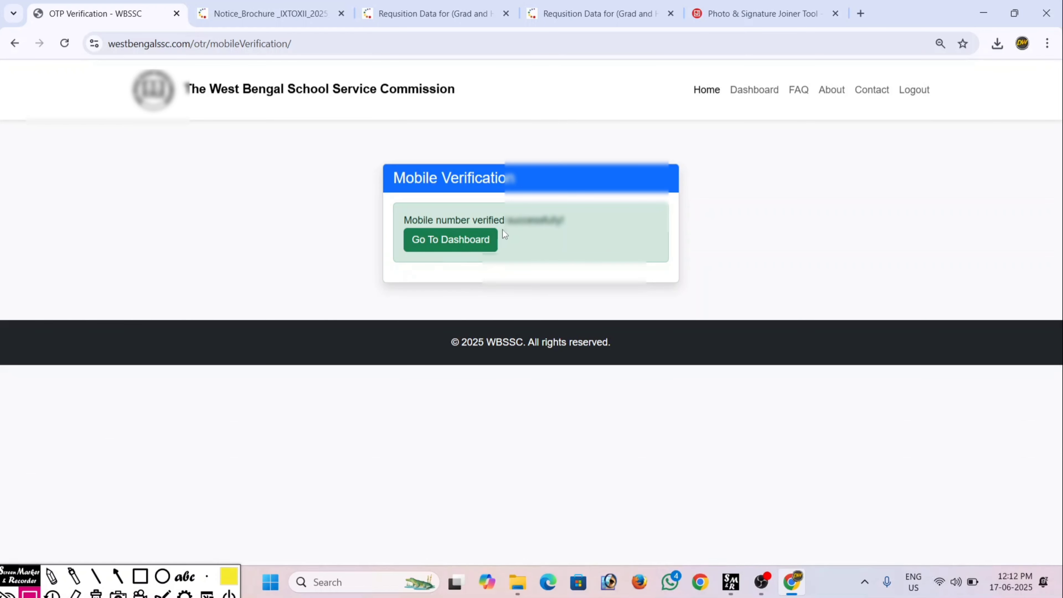
{"action": "left_click", "coordinate": [450, 242]}
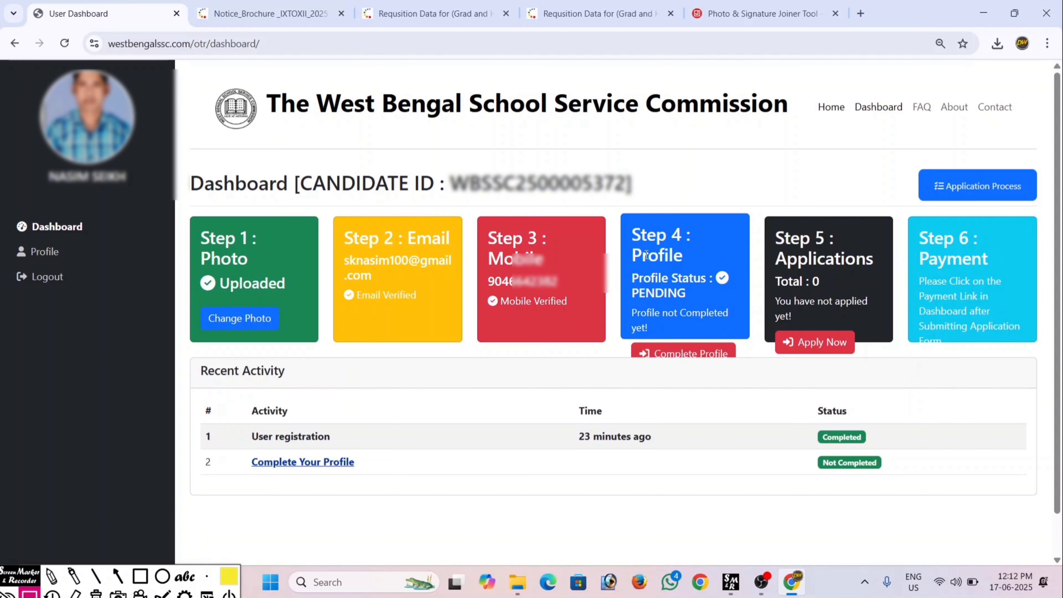
- Open the Step 4 profile form and proceed from Personal Information to the Education Details section
{"action": "left_click", "coordinate": [691, 354]}
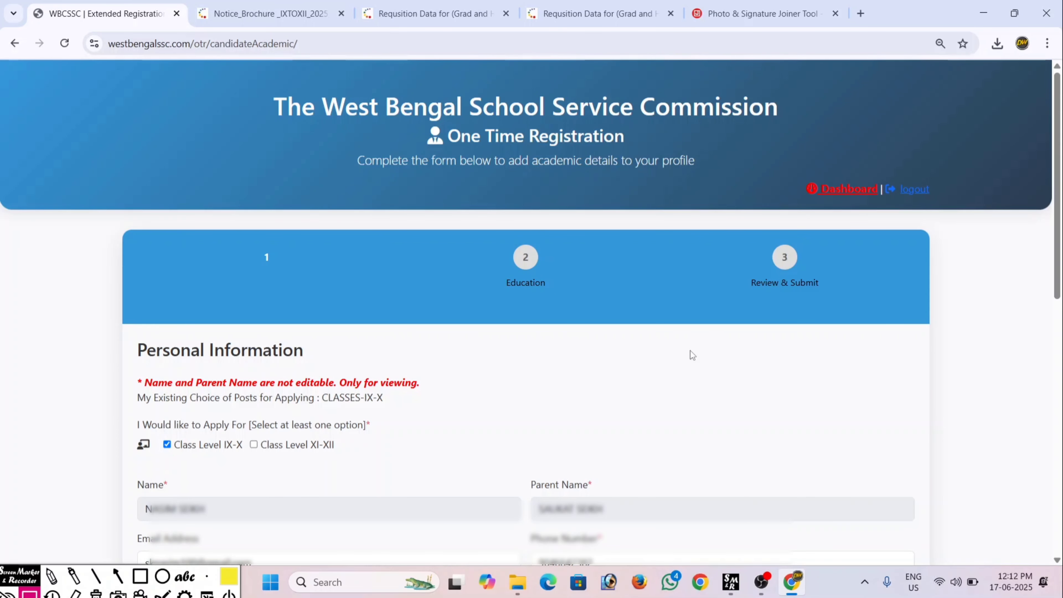
{"action": "scroll", "coordinate": [692, 355], "scroll_direction": "down", "scroll_amount": 7}
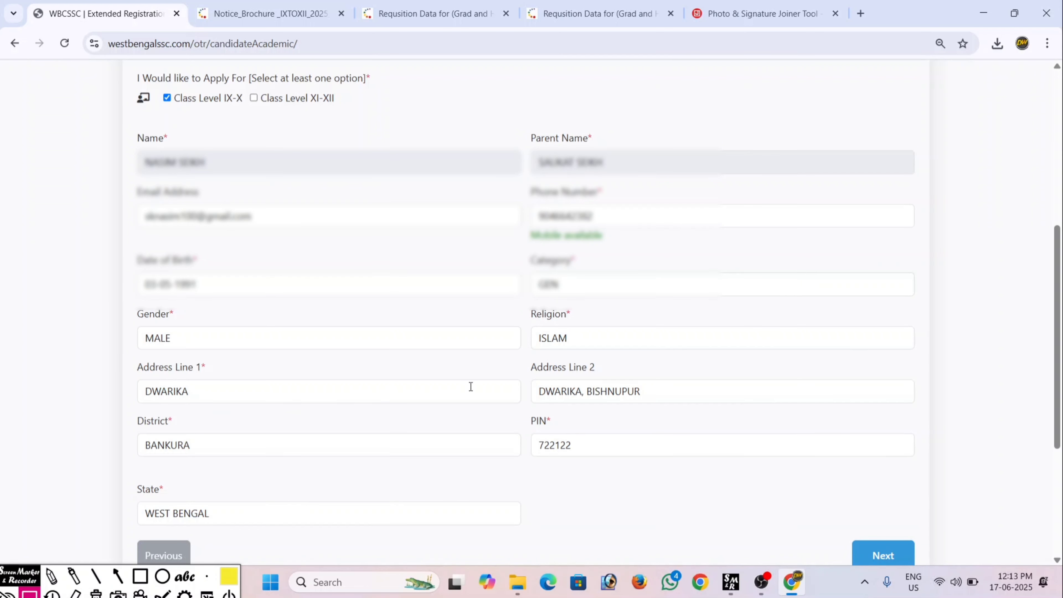
{"action": "left_click", "coordinate": [883, 556]}
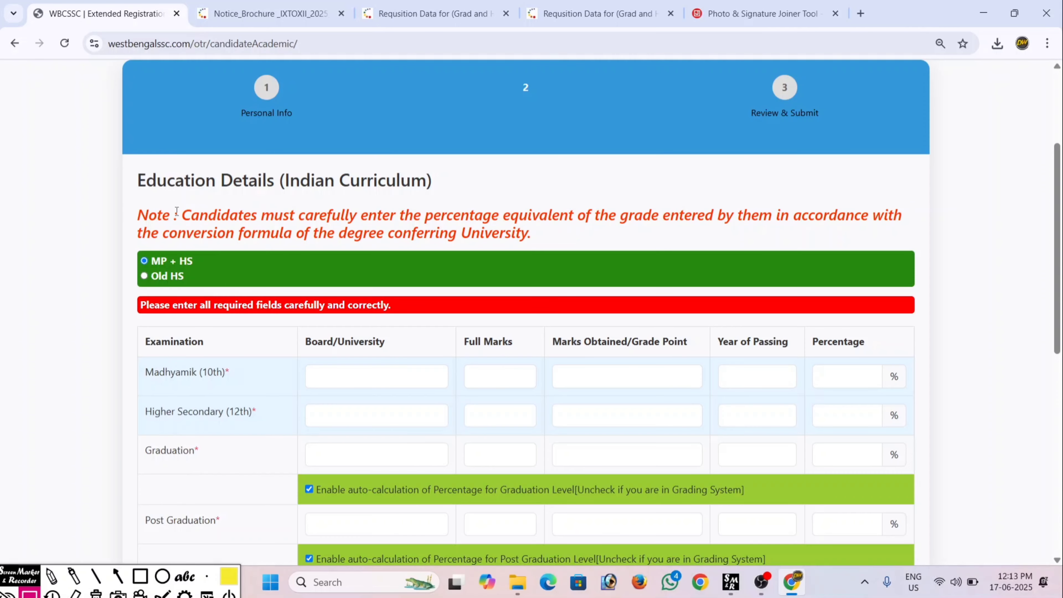
- Outline the MP + HS and Old HS options in Education Details with separate rectangles and leave drawing mode
{"action": "scroll", "coordinate": [218, 276], "scroll_direction": "down", "scroll_amount": 3}
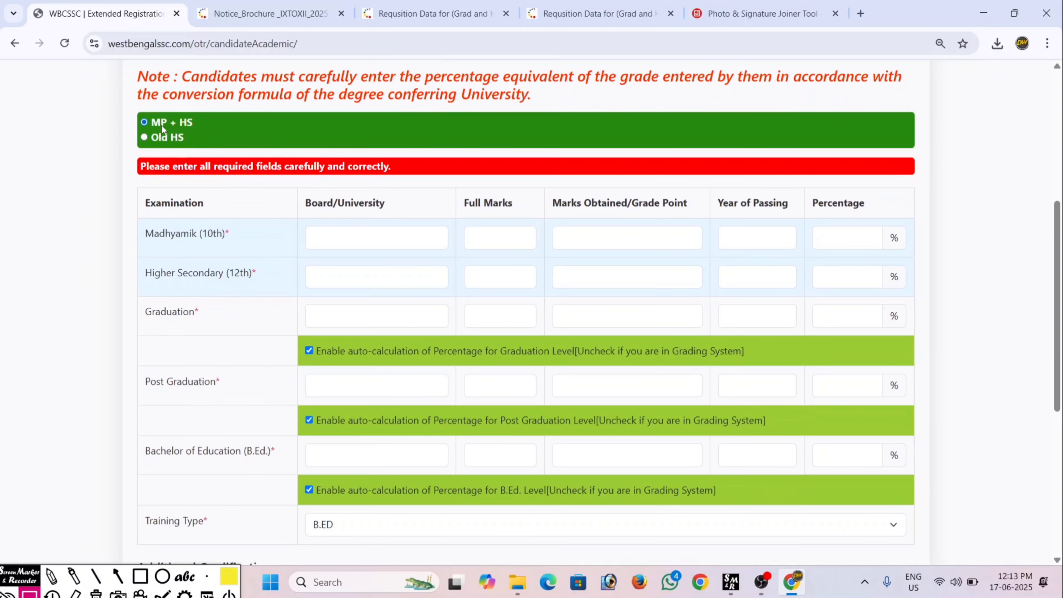
{"action": "left_click", "coordinate": [140, 577]}
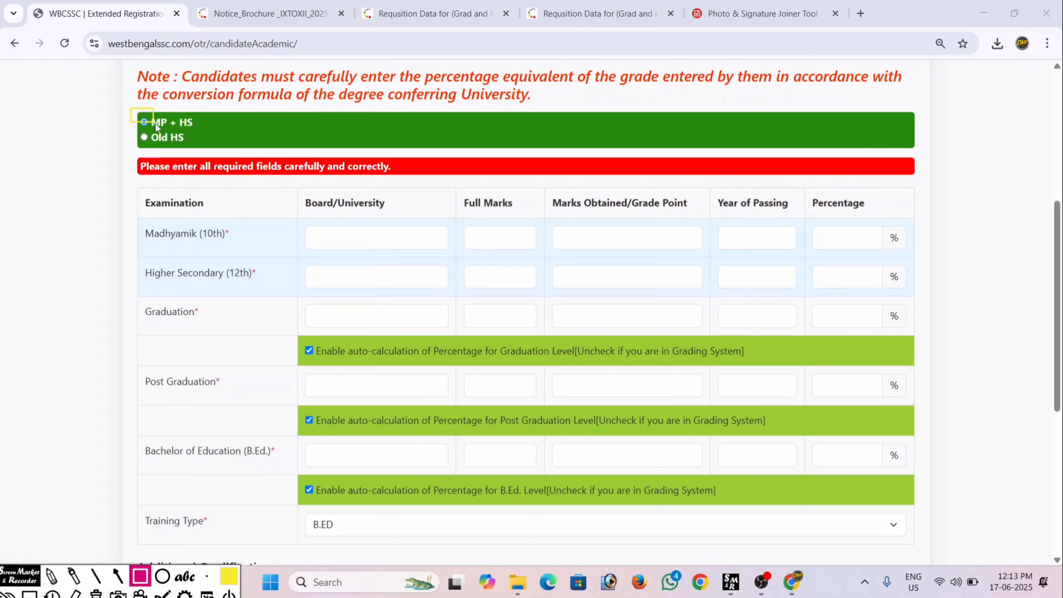
{"action": "left_click_drag", "start_coordinate": [155, 124], "coordinate": [199, 135]}
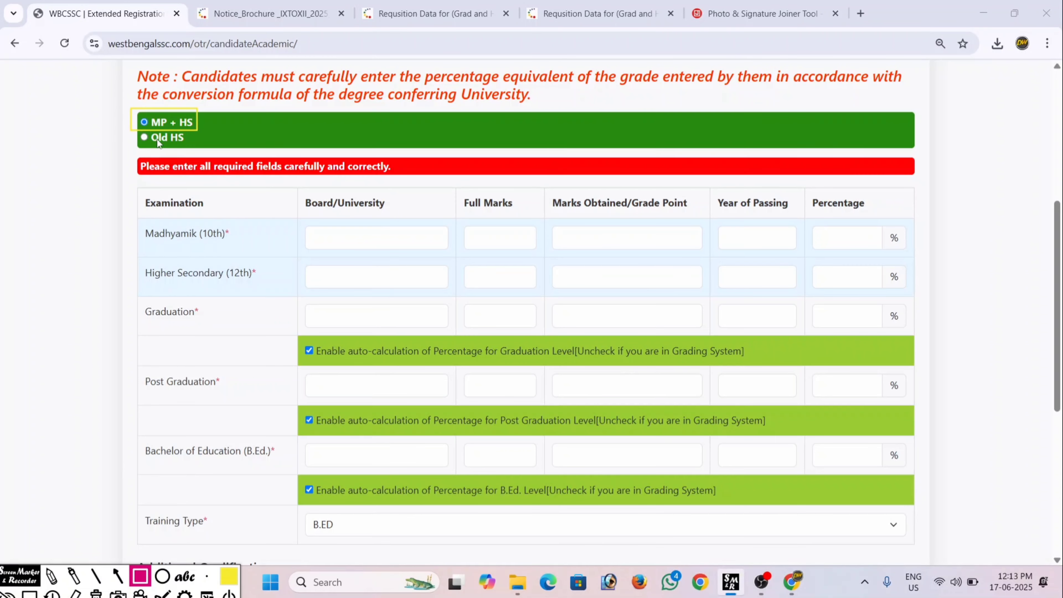
{"action": "left_click_drag", "start_coordinate": [139, 133], "coordinate": [191, 147]}
{"action": "key", "text": "Escape"}
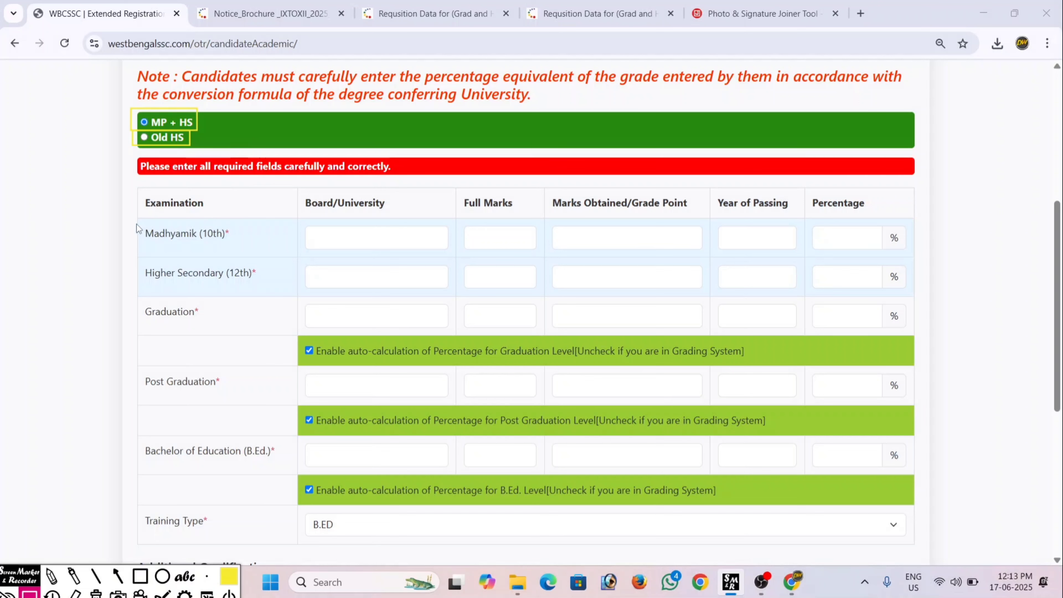
- Outline the Madhyamik (10th) row's board, full marks, marks obtained, year of passing and percentage fields with rectangles
{"action": "left_click_drag", "start_coordinate": [136, 224], "coordinate": [163, 233]}
{"action": "left_click", "coordinate": [180, 246]}
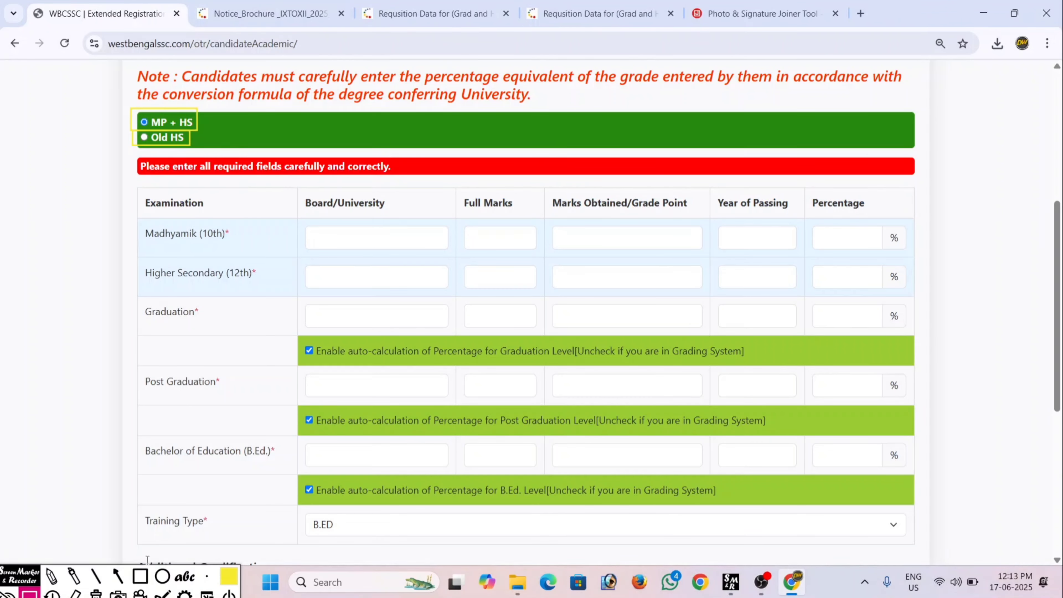
{"action": "left_click", "coordinate": [140, 576]}
{"action": "mouse_move", "coordinate": [137, 216]}
{"action": "left_mouse_down"}
{"action": "mouse_move", "coordinate": [167, 242]}
{"action": "mouse_move", "coordinate": [451, 257]}
{"action": "left_mouse_up"}
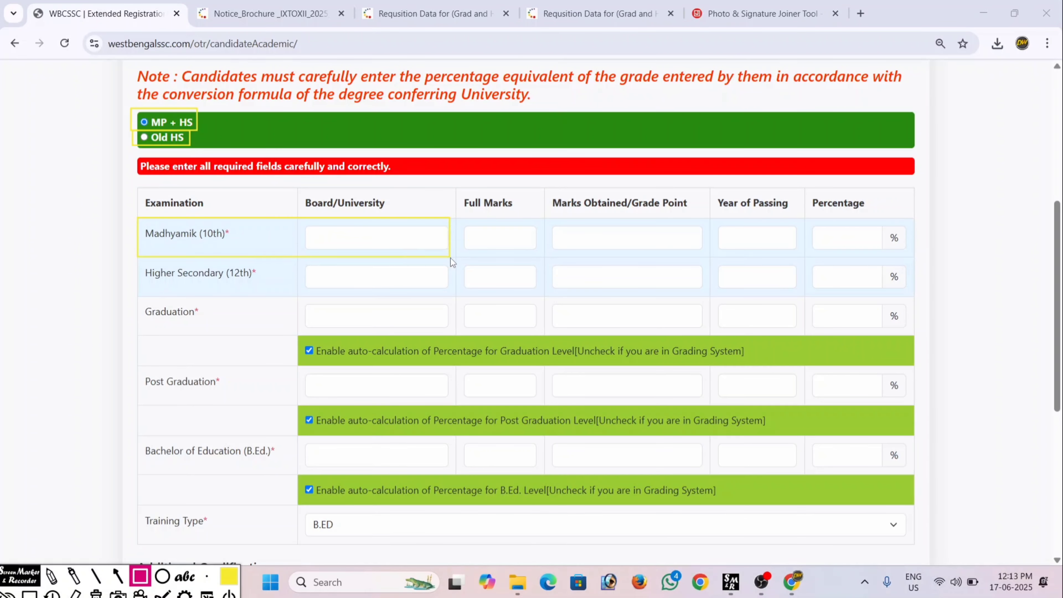
{"action": "left_click_drag", "start_coordinate": [462, 222], "coordinate": [472, 230]}
{"action": "left_click_drag", "start_coordinate": [535, 260], "coordinate": [696, 257]}
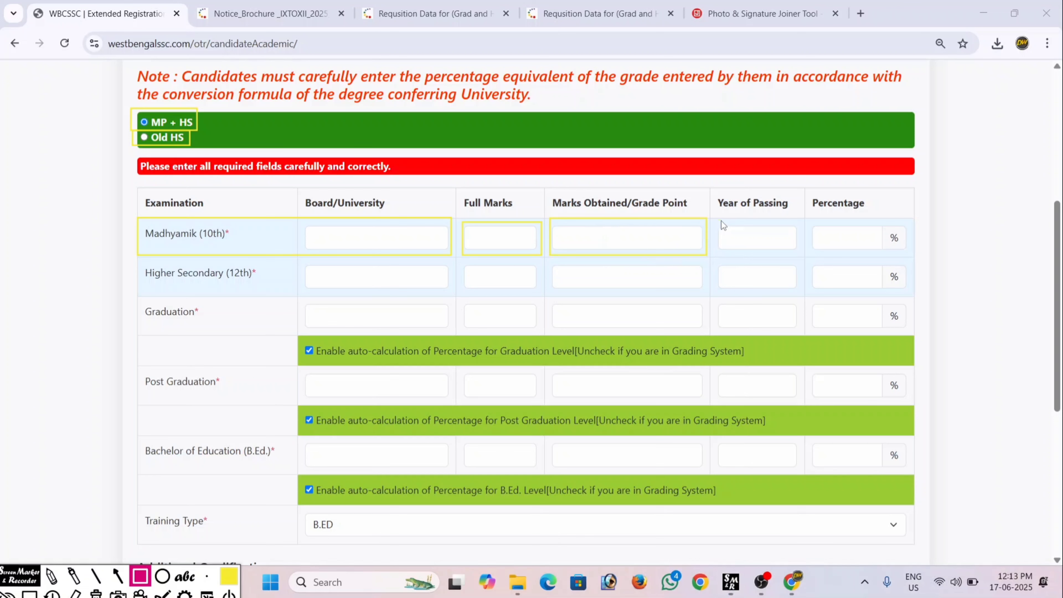
{"action": "left_click_drag", "start_coordinate": [720, 221], "coordinate": [803, 258]}
{"action": "left_click_drag", "start_coordinate": [813, 223], "coordinate": [819, 229]}
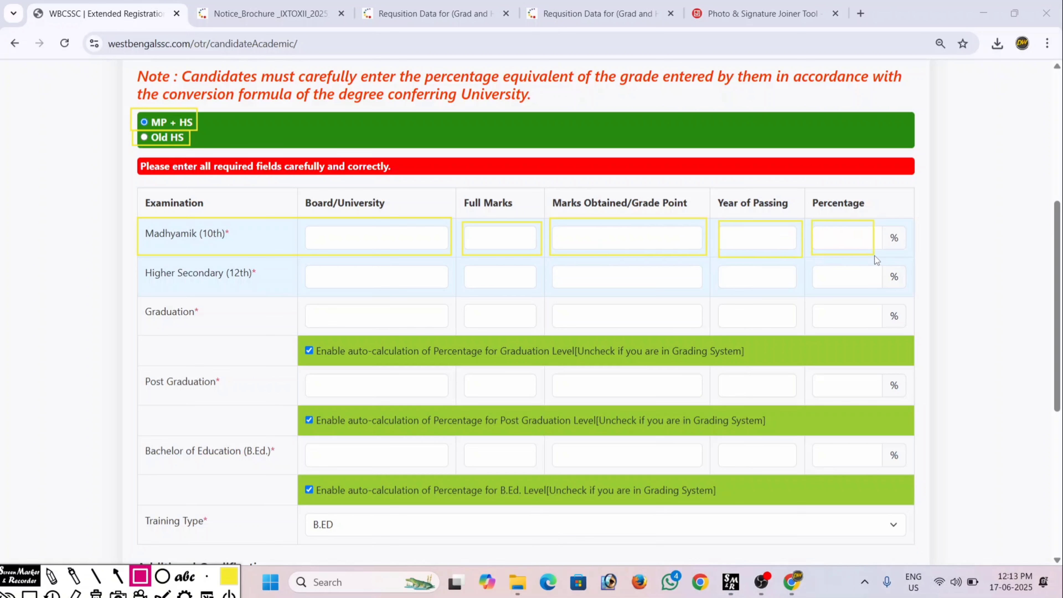
{"action": "left_click_drag", "start_coordinate": [875, 256], "coordinate": [907, 255]}
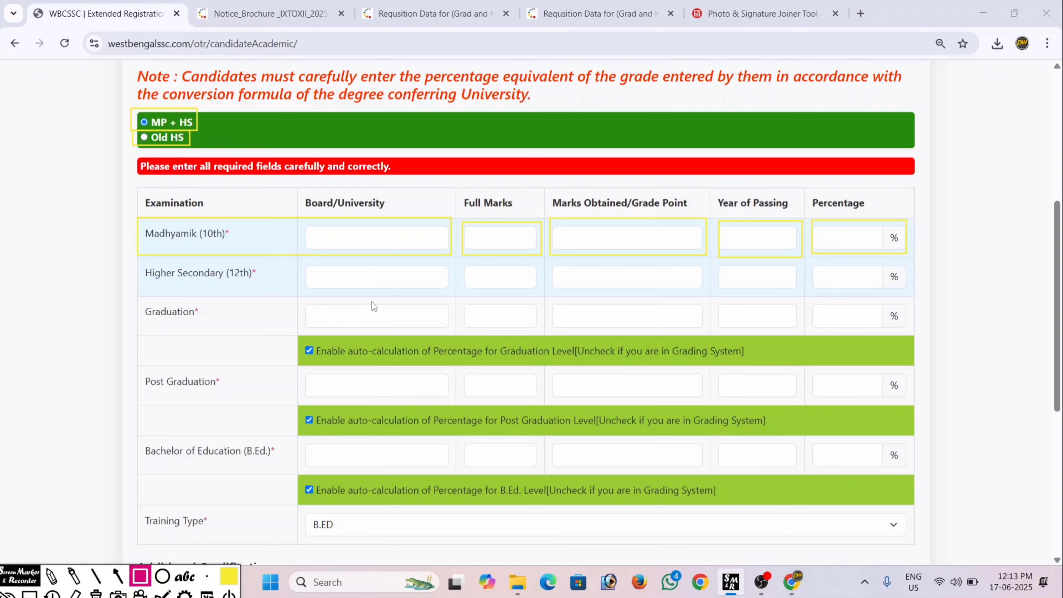
- Outline the Higher Secondary (12th) row's fields and the Graduation row's fields with rectangles
{"action": "left_click_drag", "start_coordinate": [302, 262], "coordinate": [310, 266]}
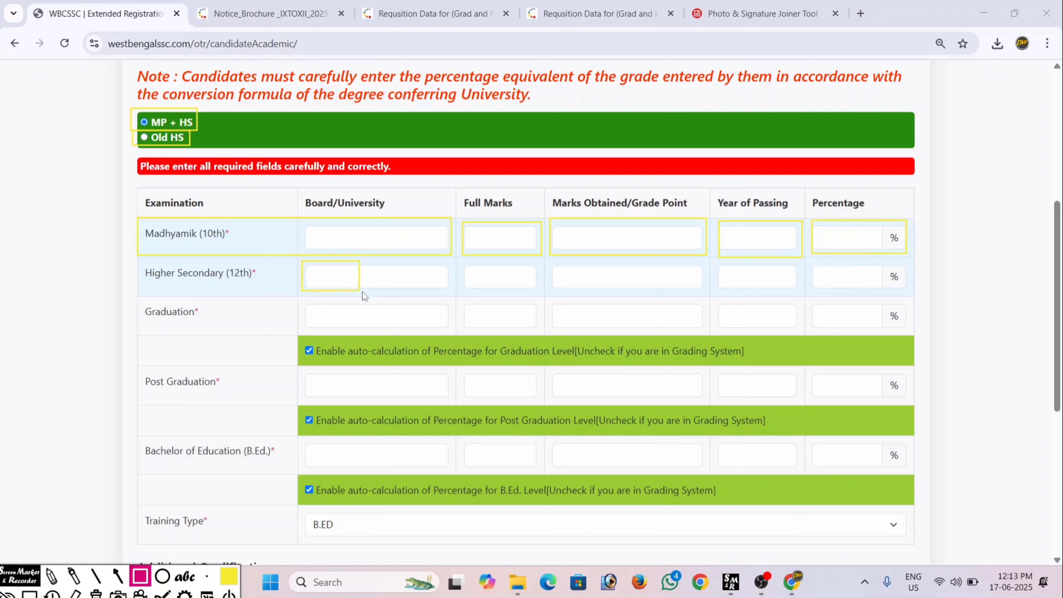
{"action": "mouse_move", "coordinate": [362, 291]}
{"action": "left_mouse_down"}
{"action": "mouse_move", "coordinate": [455, 293]}
{"action": "mouse_move", "coordinate": [466, 264]}
{"action": "left_mouse_up"}
{"action": "mouse_move", "coordinate": [512, 301]}
{"action": "left_mouse_down"}
{"action": "mouse_move", "coordinate": [608, 286]}
{"action": "mouse_move", "coordinate": [693, 298]}
{"action": "left_mouse_up"}
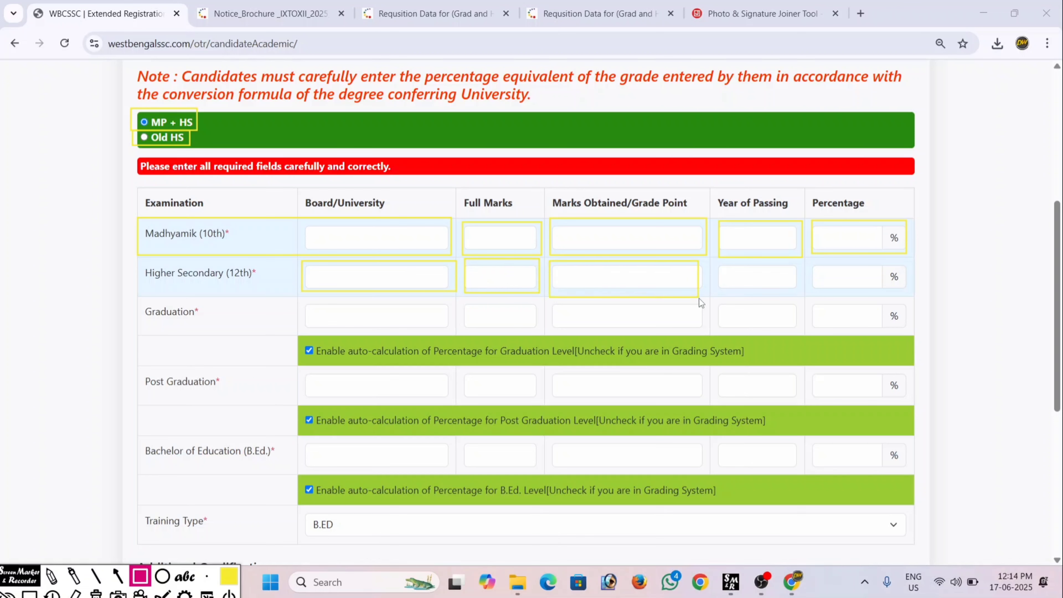
{"action": "mouse_move", "coordinate": [717, 263]}
{"action": "left_mouse_down"}
{"action": "mouse_move", "coordinate": [795, 292]}
{"action": "mouse_move", "coordinate": [825, 277]}
{"action": "mouse_move", "coordinate": [885, 289]}
{"action": "left_mouse_up"}
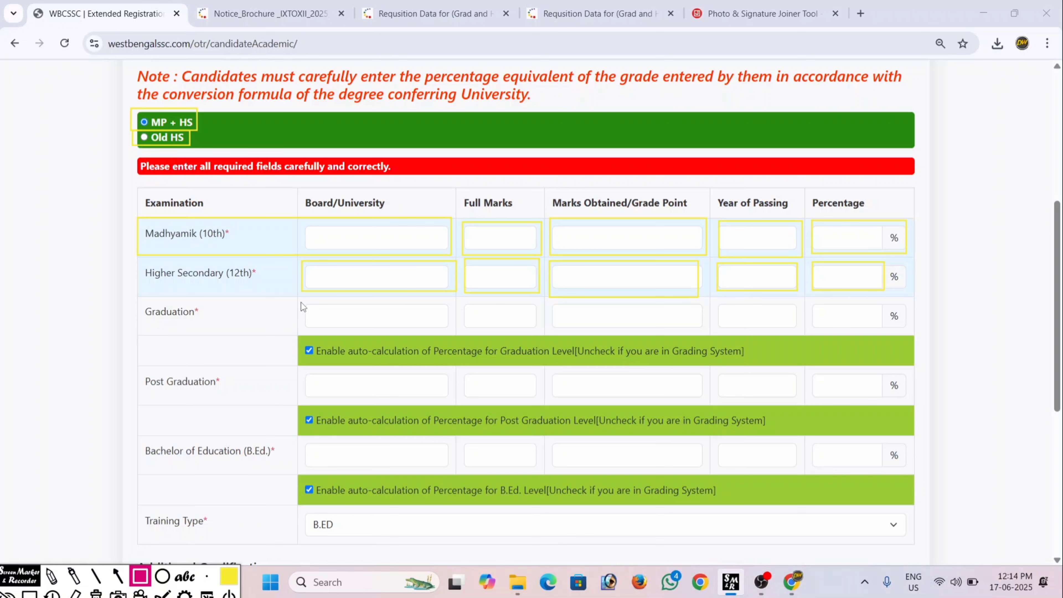
{"action": "mouse_move", "coordinate": [301, 301]}
{"action": "left_mouse_down"}
{"action": "mouse_move", "coordinate": [459, 334]}
{"action": "mouse_move", "coordinate": [911, 333]}
{"action": "left_mouse_up"}
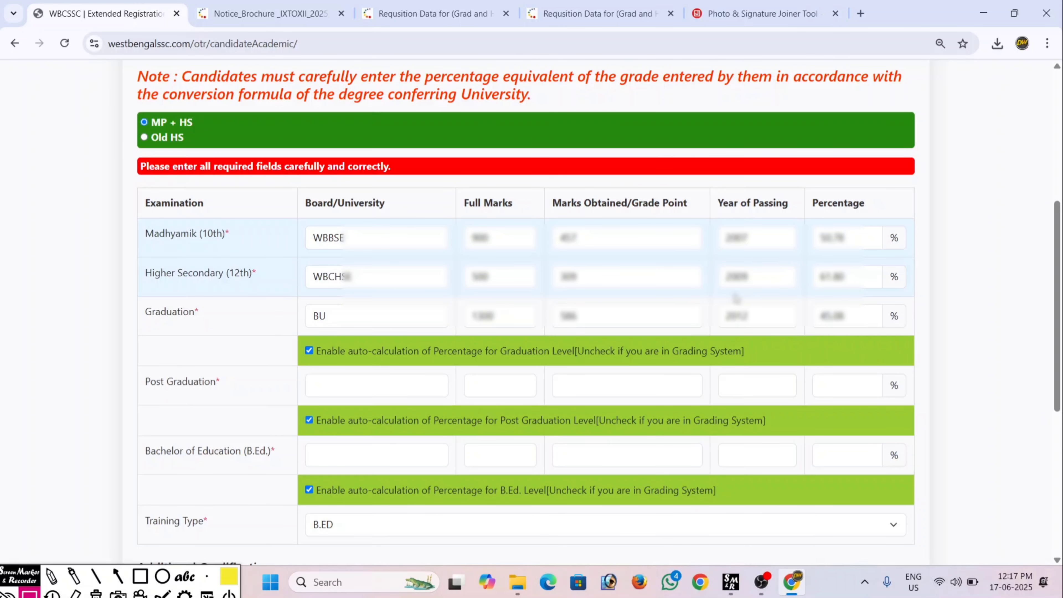
- Show the Training Type choices, keep B.ED, and proceed to the profile review
{"action": "scroll", "coordinate": [736, 298], "scroll_direction": "down", "scroll_amount": 5}
{"action": "scroll", "coordinate": [732, 294], "scroll_direction": "down", "scroll_amount": 2}
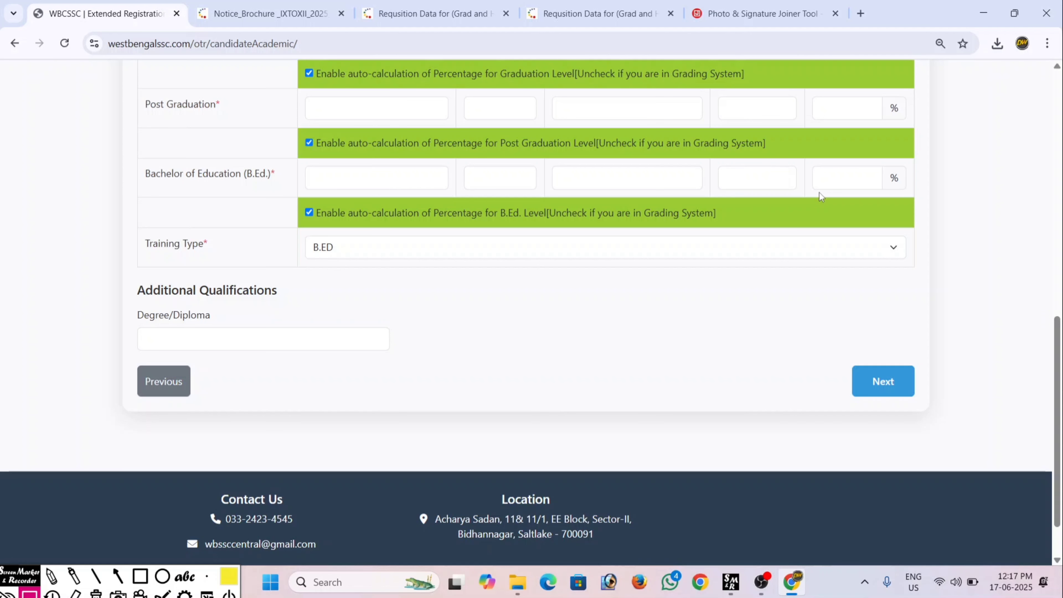
{"action": "left_click", "coordinate": [347, 250]}
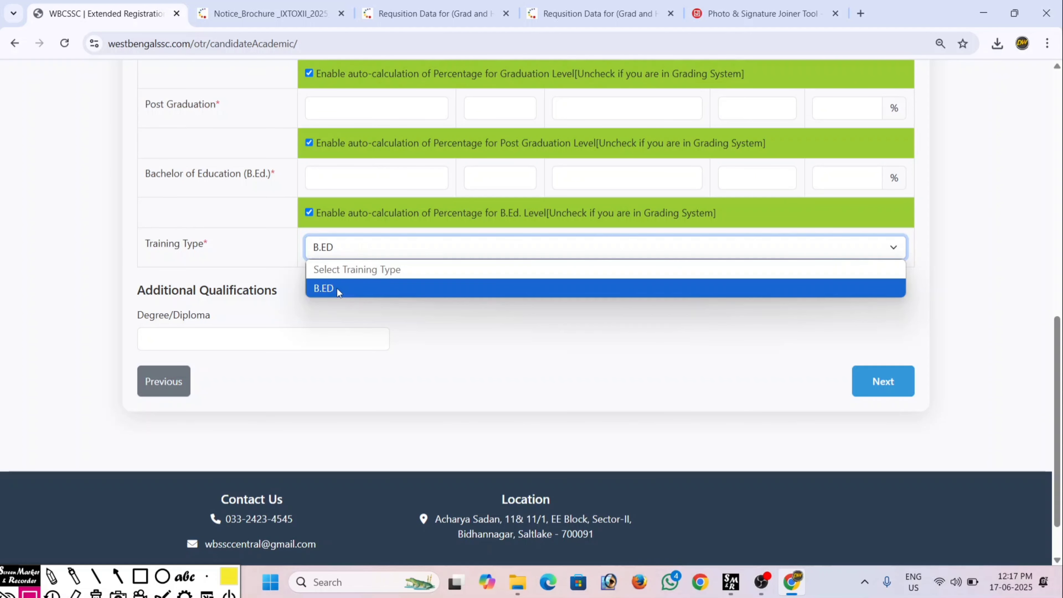
{"action": "left_click", "coordinate": [371, 313]}
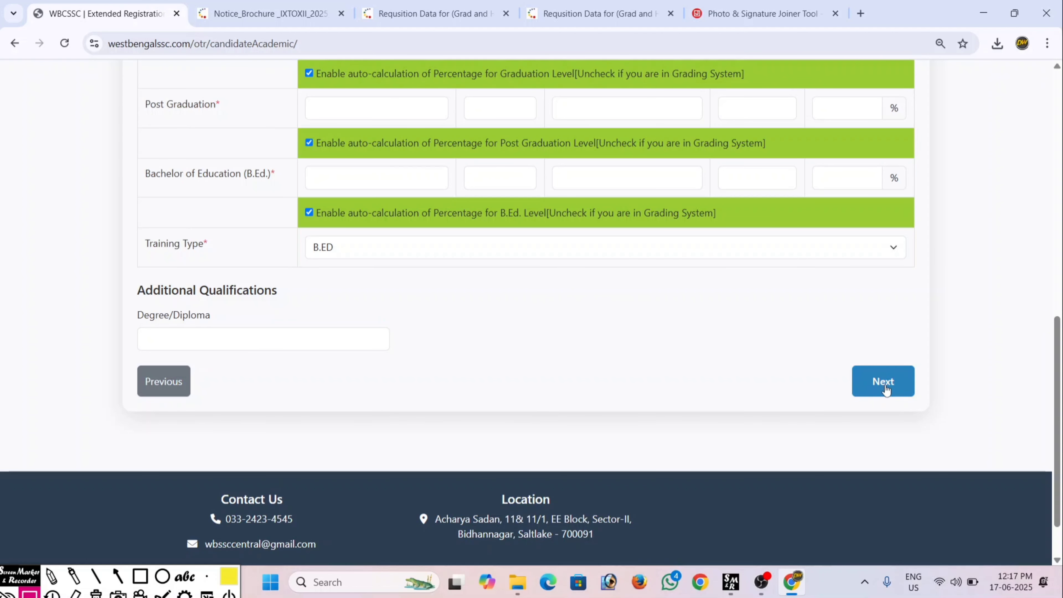
{"action": "left_click", "coordinate": [886, 389]}
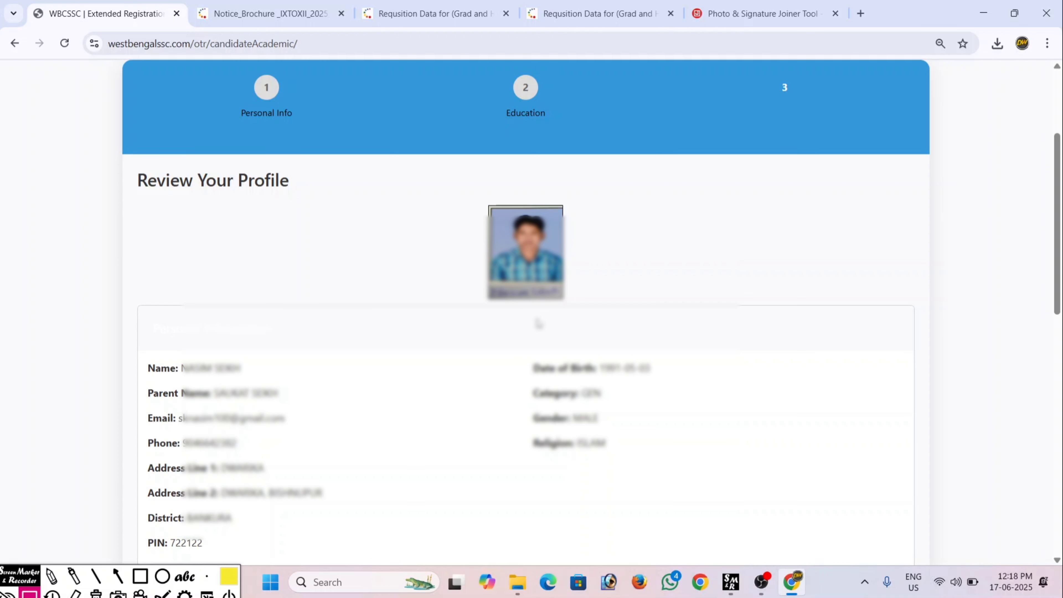
- Certify that all information provided is accurate and complete, and submit the profile form
{"action": "scroll", "coordinate": [532, 318], "scroll_direction": "down", "scroll_amount": 10}
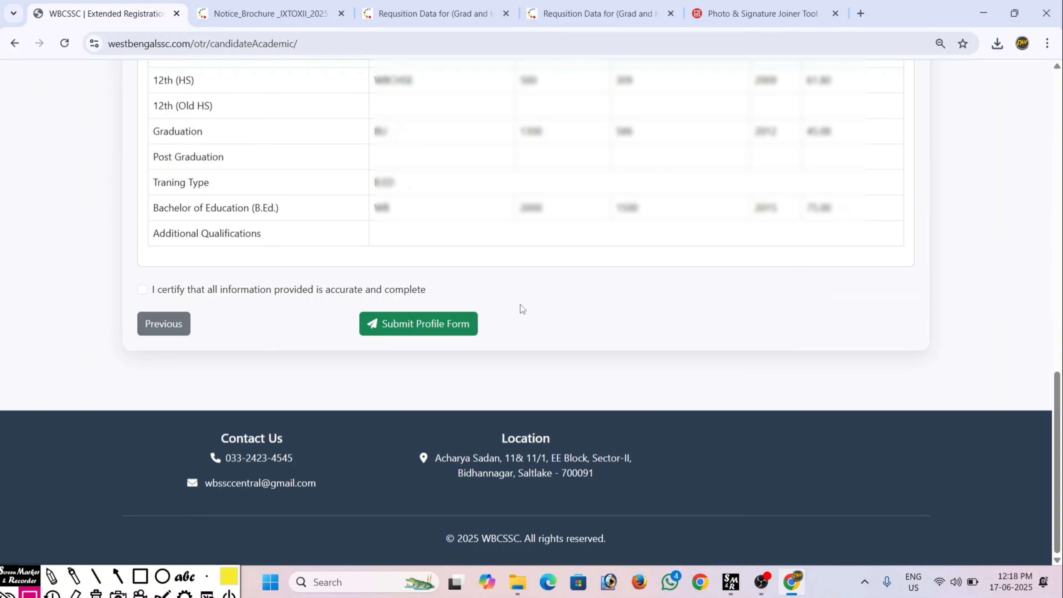
{"action": "left_click", "coordinate": [142, 291]}
{"action": "left_click", "coordinate": [413, 325]}
{"action": "key", "text": "Return"}
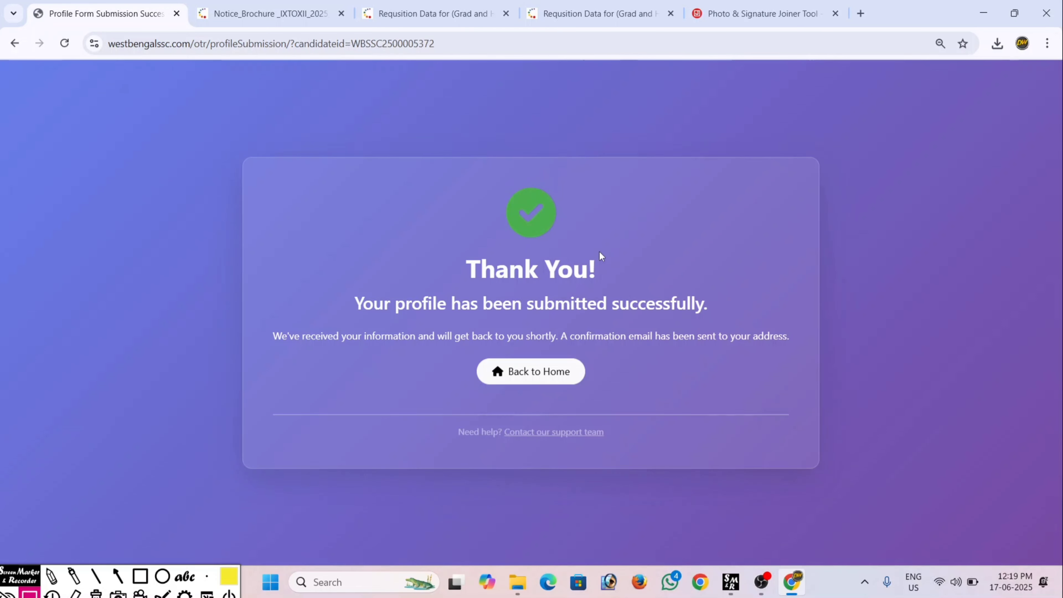
- Highlight the Thank You heading, return to the dashboard and open the Step 4 profile finalisation
{"action": "left_click_drag", "start_coordinate": [465, 269], "coordinate": [588, 268]}
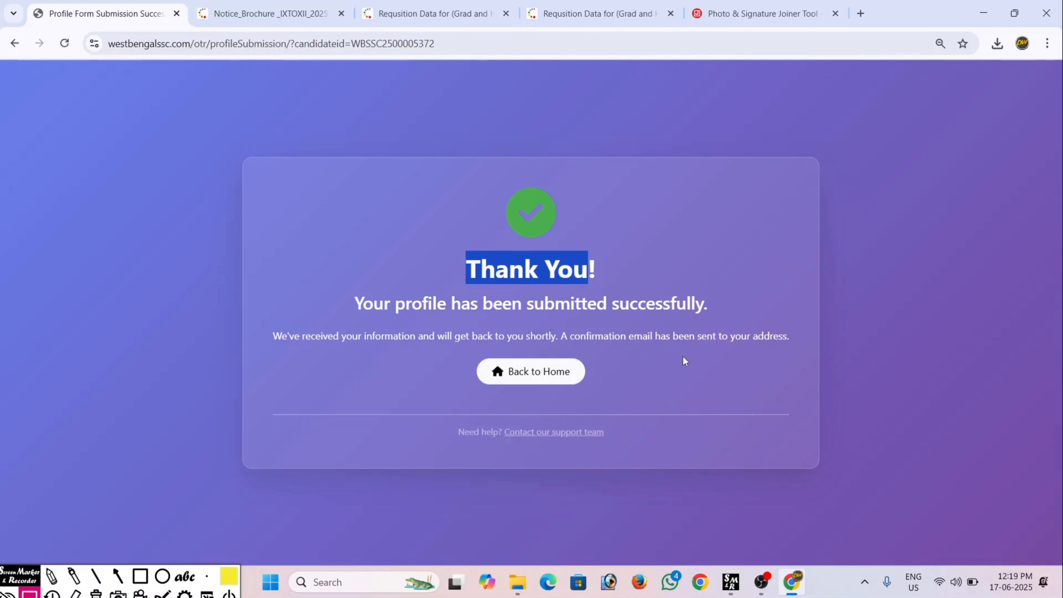
{"action": "left_click", "coordinate": [551, 373]}
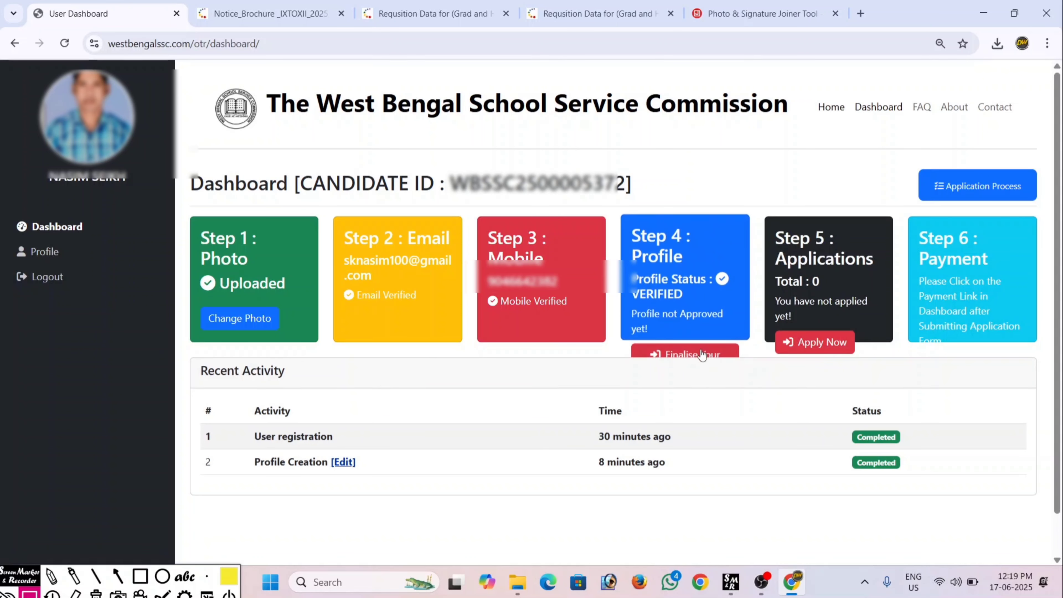
{"action": "left_click", "coordinate": [718, 353]}
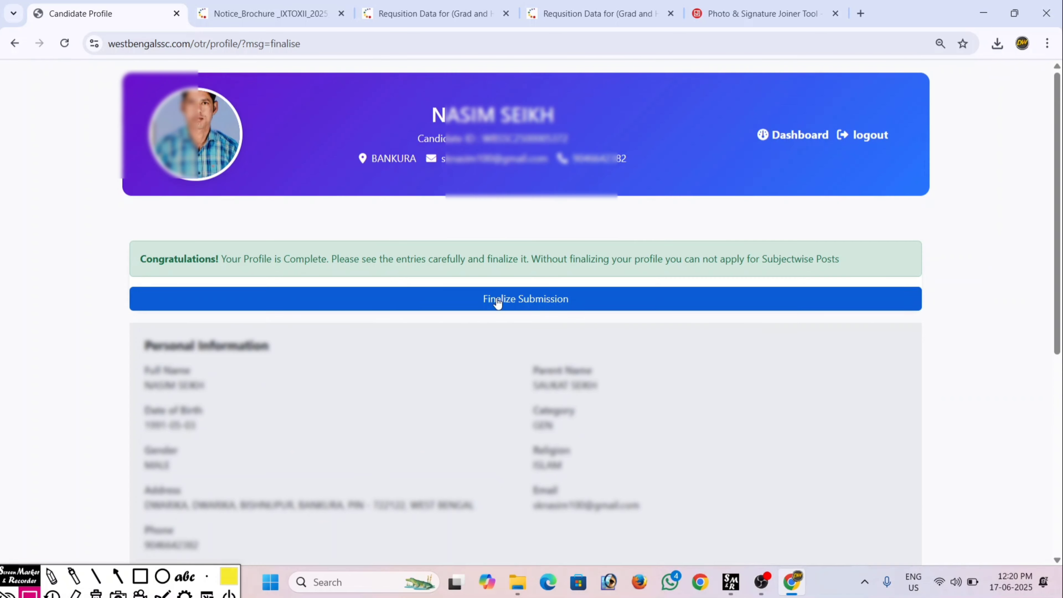
- Outline Finalize Submission with a rectangle, clear the annotation, and confirm finalizing the candidate profile
{"action": "left_click", "coordinate": [141, 579]}
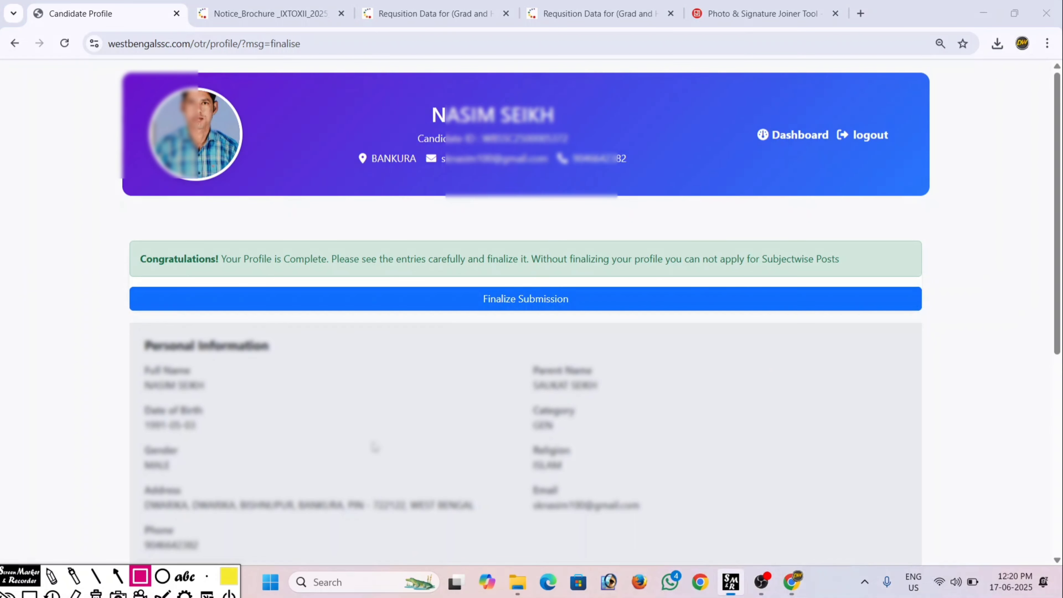
{"action": "mouse_move", "coordinate": [471, 283]}
{"action": "left_mouse_down"}
{"action": "mouse_move", "coordinate": [585, 308]}
{"action": "mouse_move", "coordinate": [575, 314]}
{"action": "left_mouse_up"}
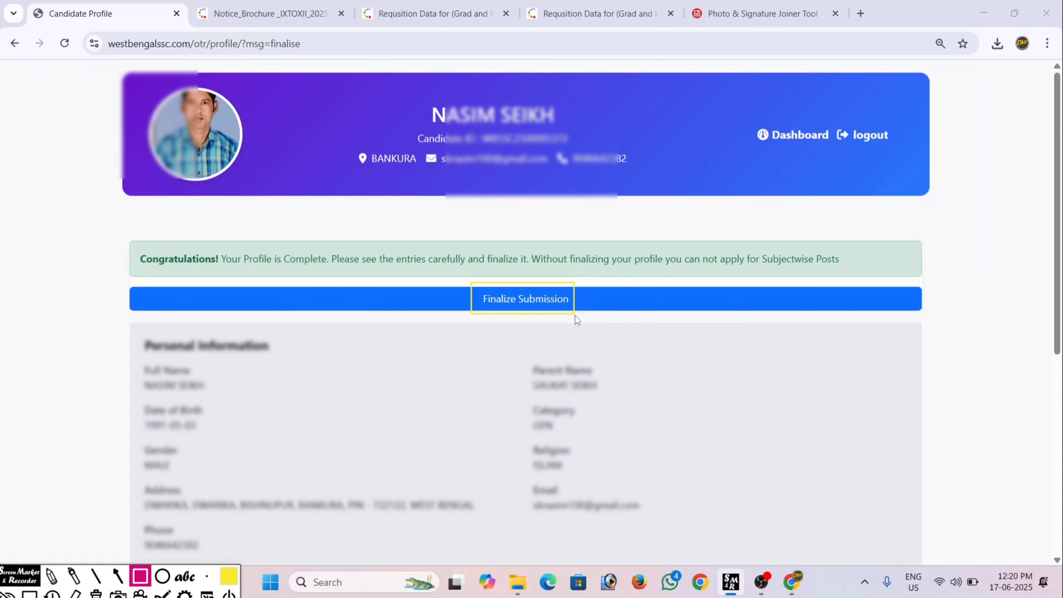
{"action": "key", "text": "Escape"}
{"action": "left_click", "coordinate": [544, 296]}
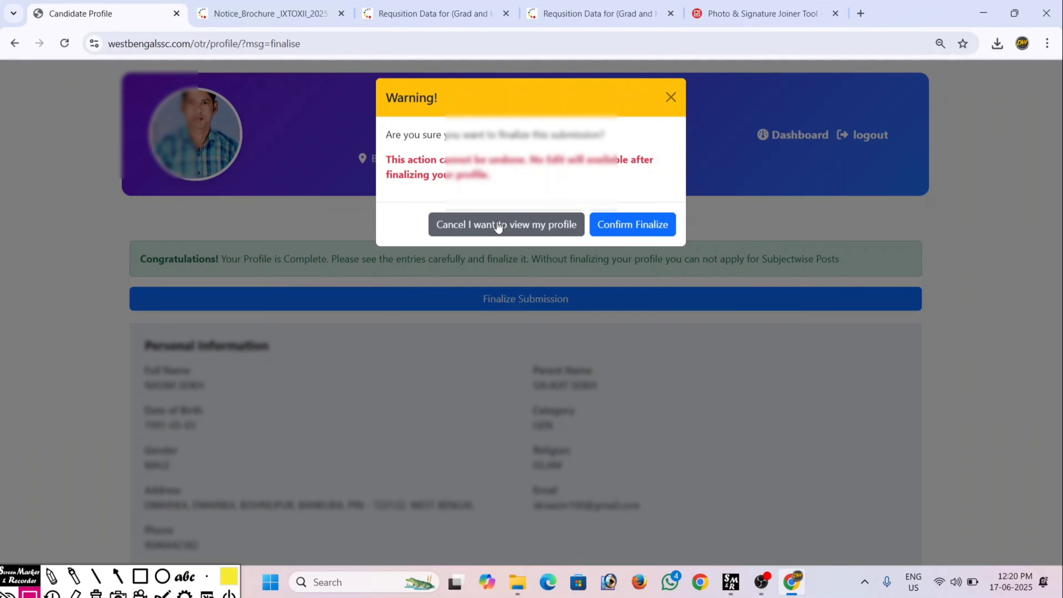
{"action": "left_click", "coordinate": [654, 229]}
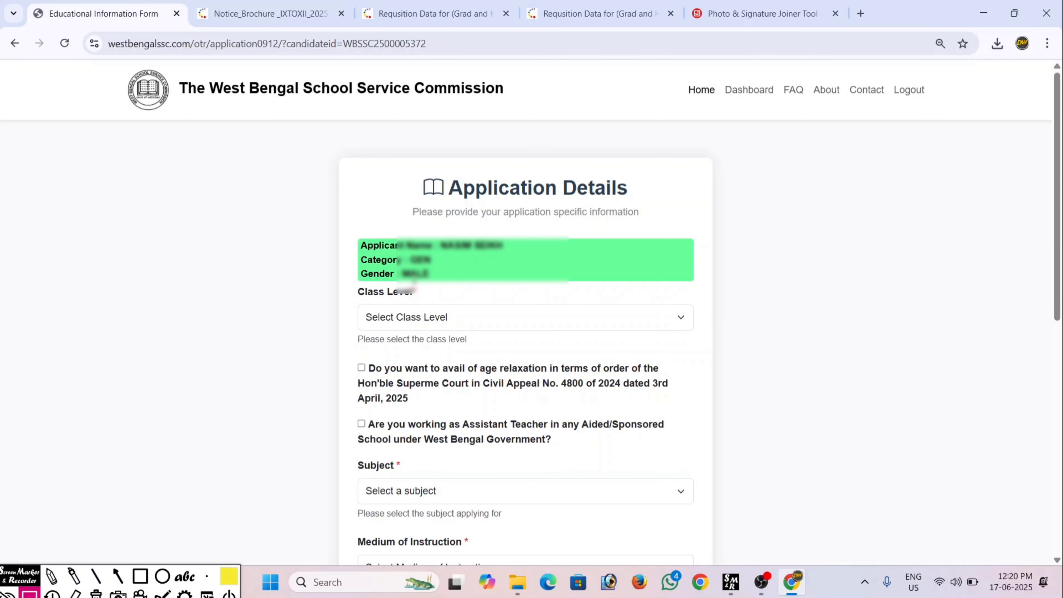
- Set the class level of the application to Class Level IX-X
{"action": "left_click", "coordinate": [432, 321]}
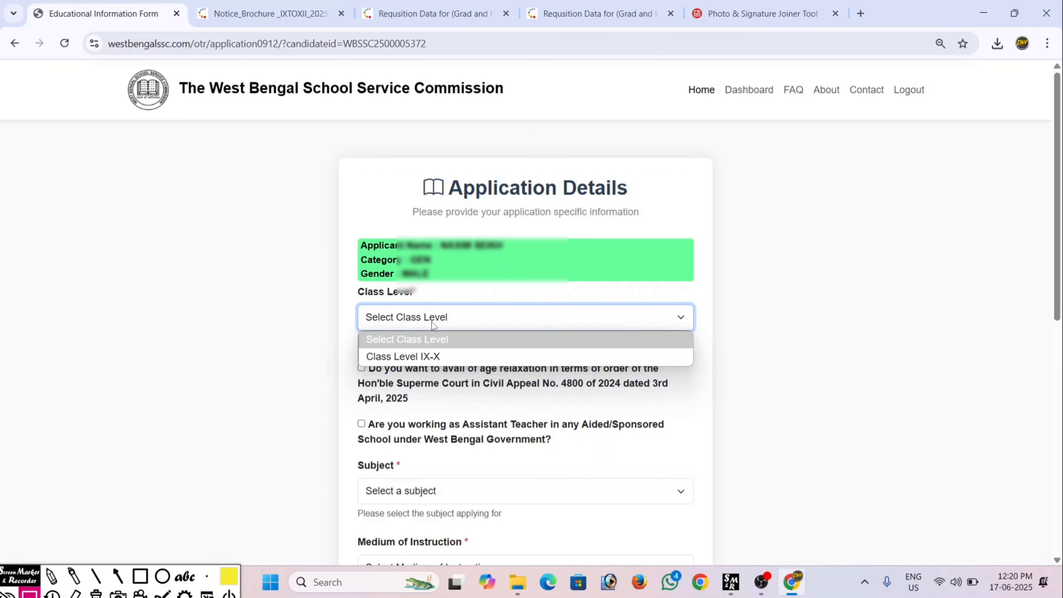
{"action": "left_click", "coordinate": [427, 357]}
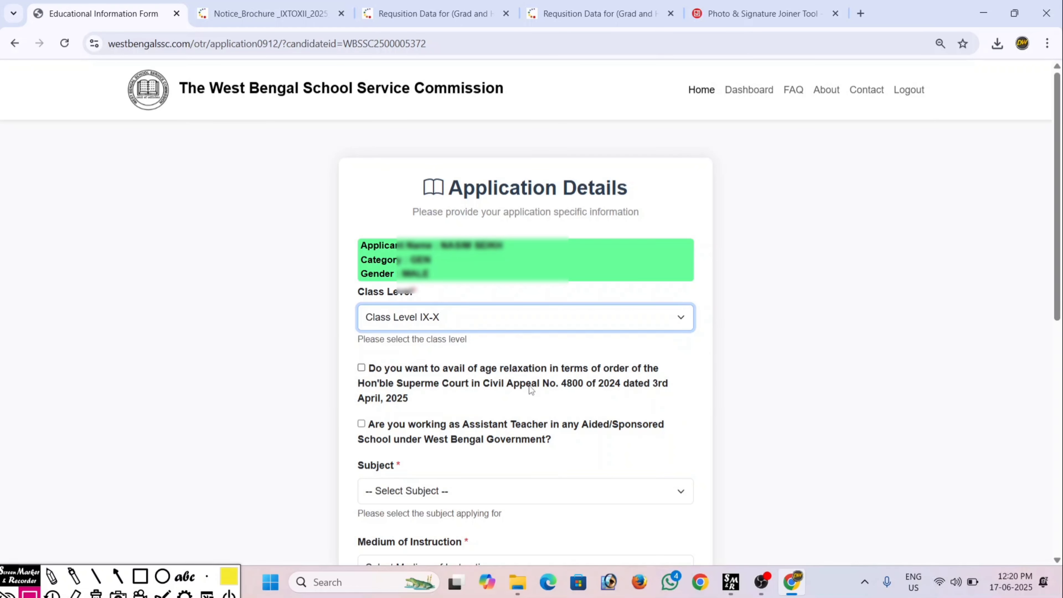
- Outline the age relaxation question, clear the annotation, and briefly tick the question to show its Old Roll Number field
{"action": "scroll", "coordinate": [529, 385], "scroll_direction": "down", "scroll_amount": 3}
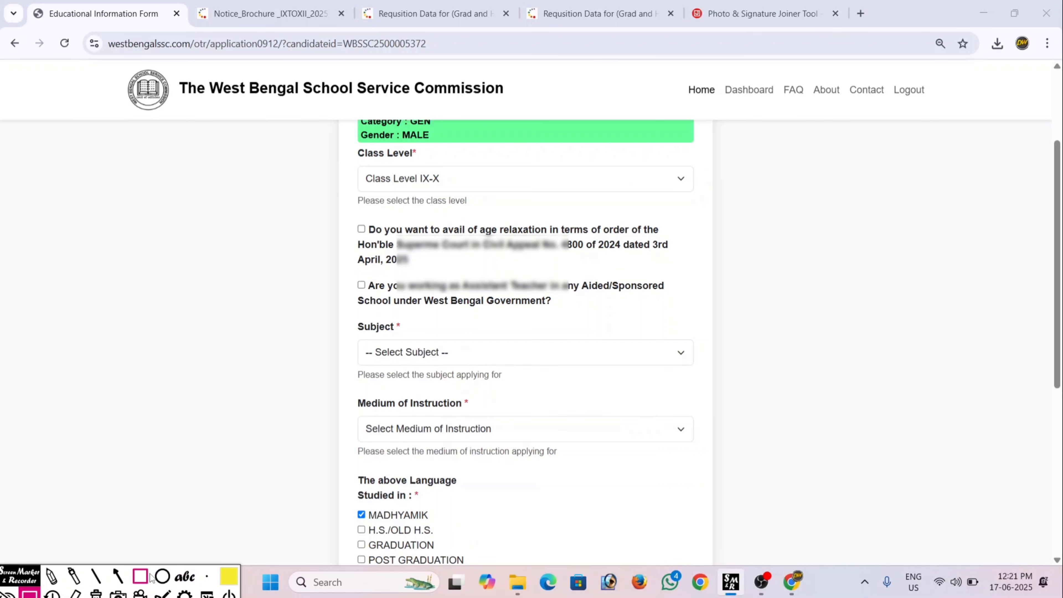
{"action": "left_click", "coordinate": [140, 576]}
{"action": "mouse_move", "coordinate": [352, 218]}
{"action": "left_mouse_down"}
{"action": "mouse_move", "coordinate": [427, 268]}
{"action": "mouse_move", "coordinate": [678, 274]}
{"action": "left_mouse_up"}
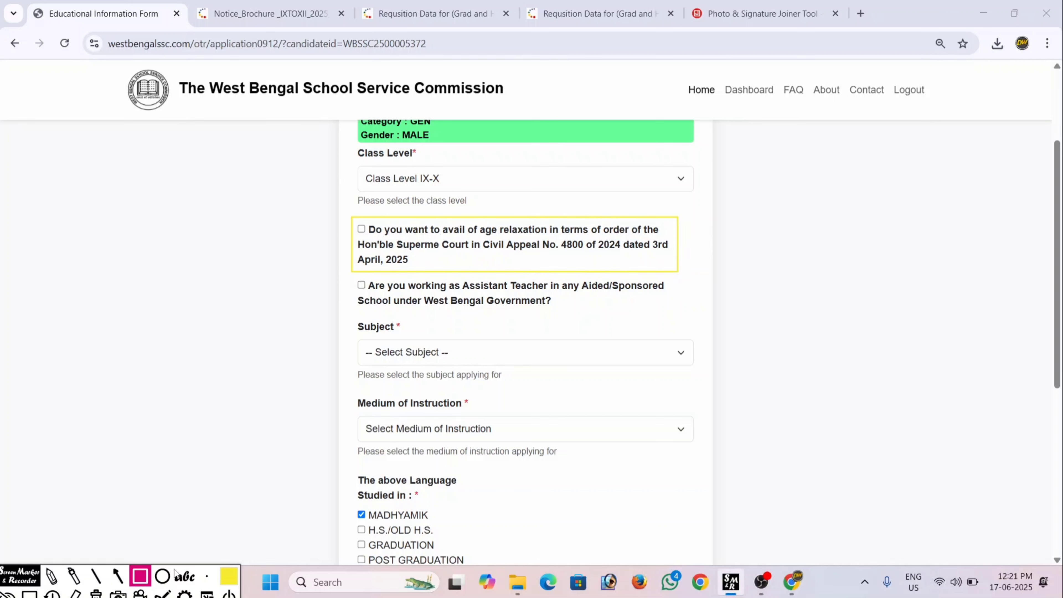
{"action": "left_click", "coordinate": [96, 594]}
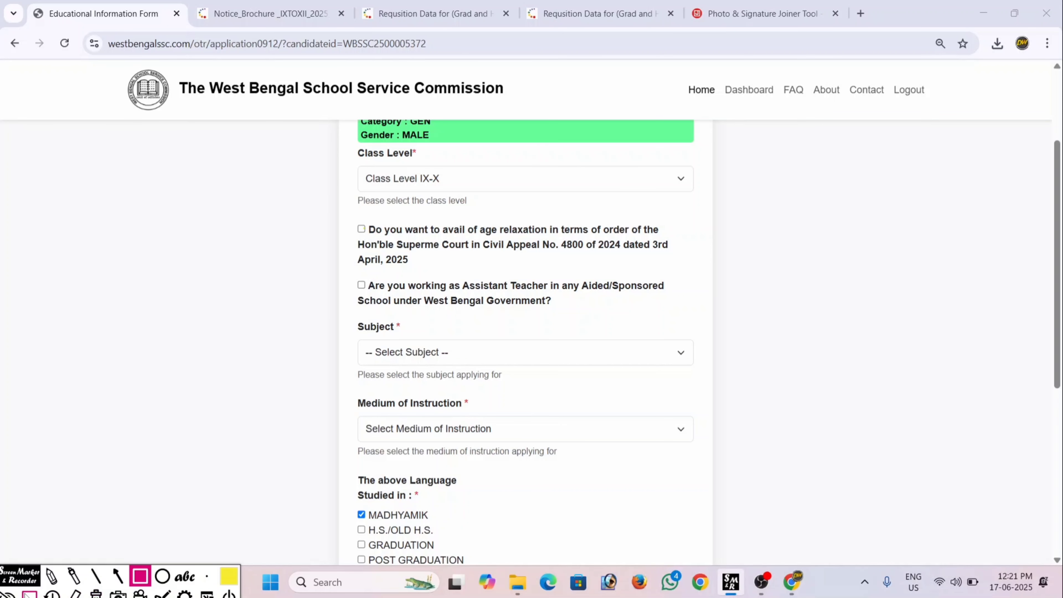
{"action": "left_click", "coordinate": [30, 594]}
{"action": "left_click", "coordinate": [361, 229]}
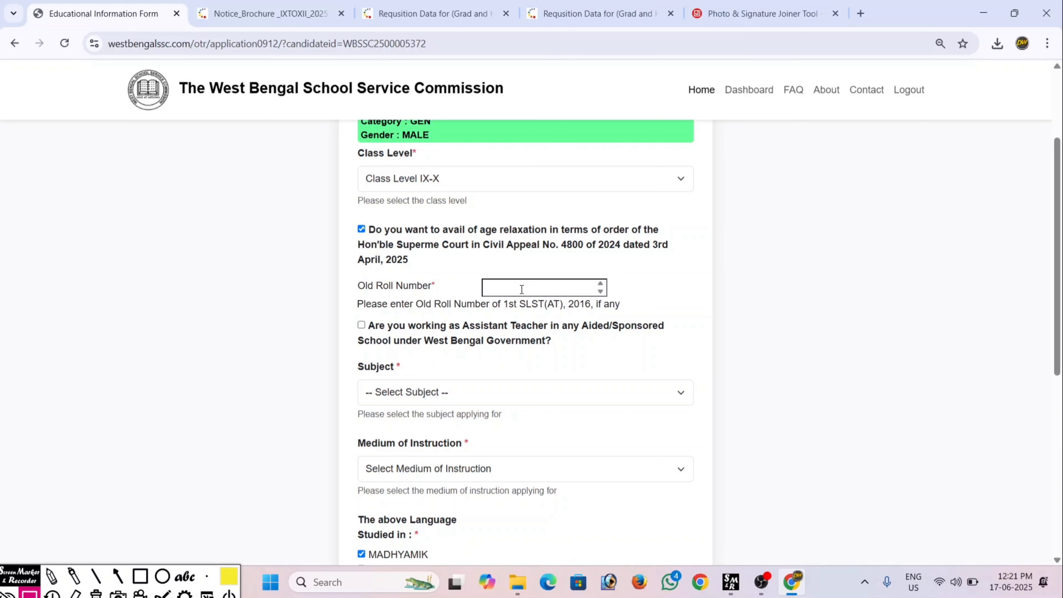
{"action": "left_click", "coordinate": [361, 230]}
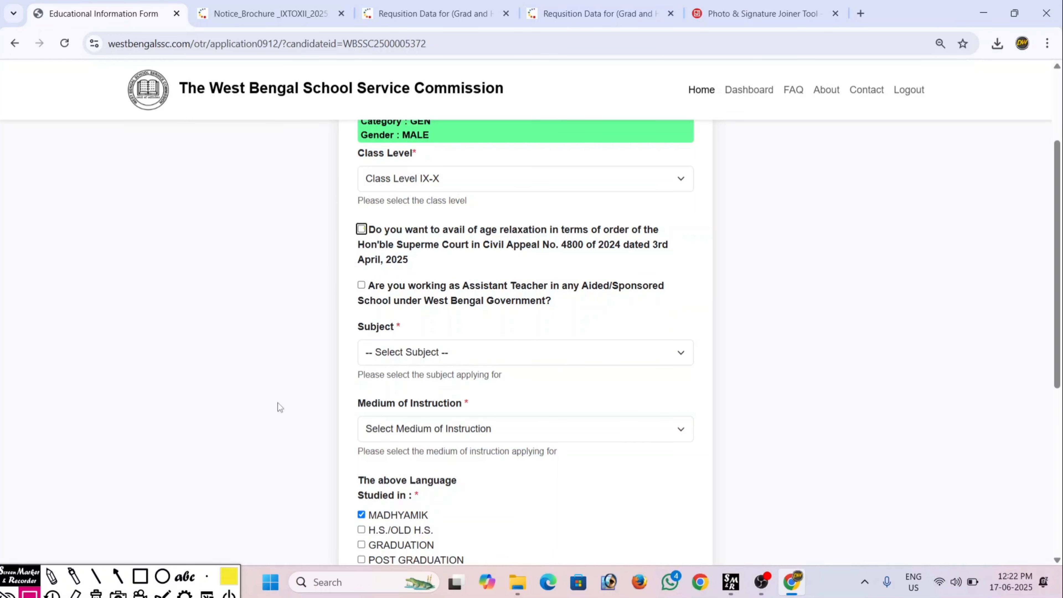
- Outline the Assistant Teacher question, clear the annotation, and briefly tick the question to show its employment fields
{"action": "left_click", "coordinate": [141, 576]}
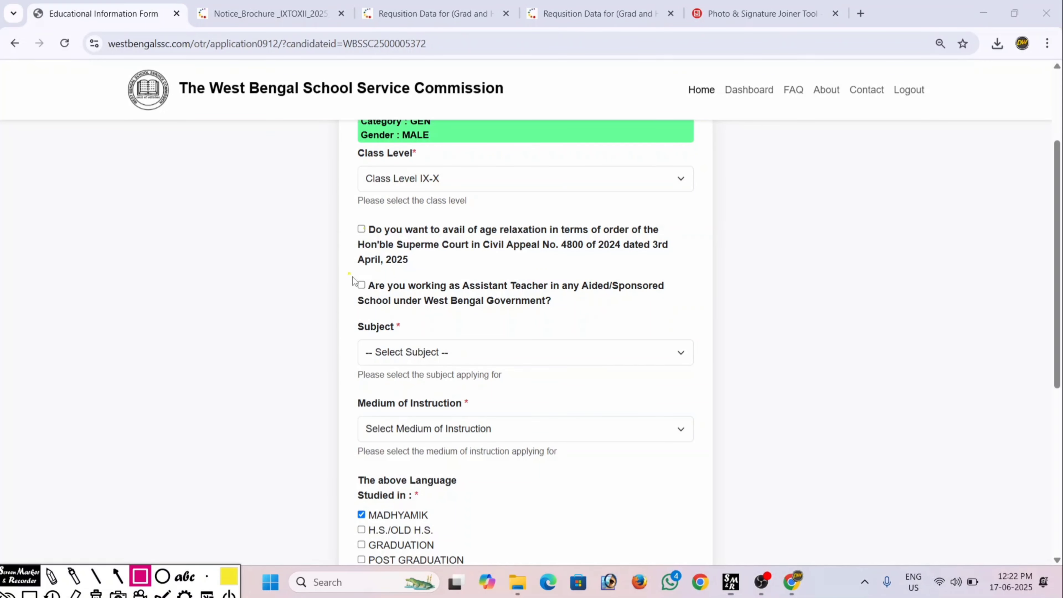
{"action": "mouse_move", "coordinate": [349, 274]}
{"action": "left_mouse_down"}
{"action": "mouse_move", "coordinate": [408, 304]}
{"action": "mouse_move", "coordinate": [674, 314]}
{"action": "left_mouse_up"}
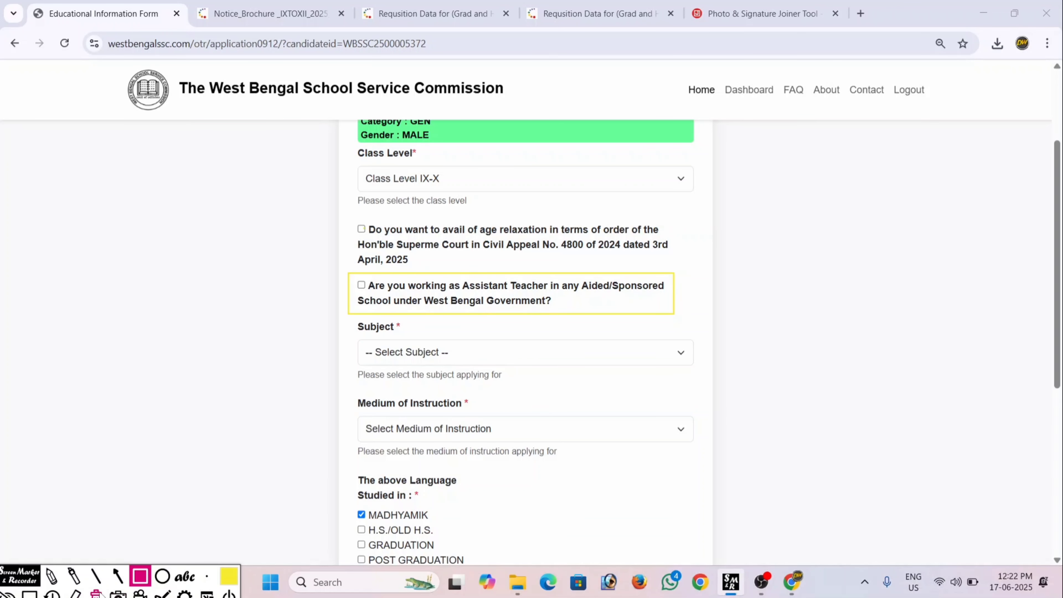
{"action": "left_click", "coordinate": [95, 594]}
{"action": "left_click", "coordinate": [29, 594]}
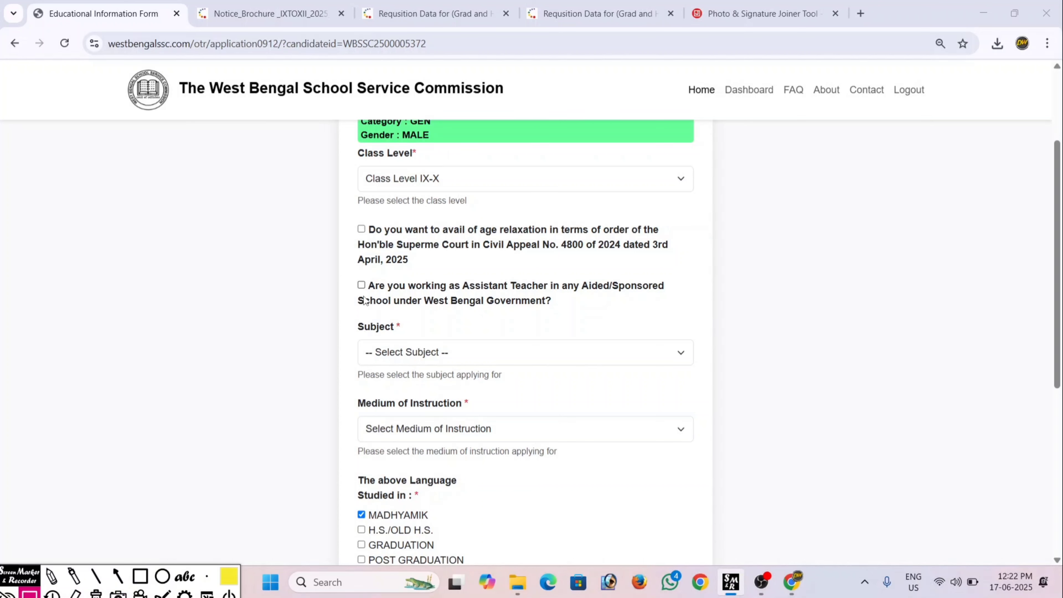
{"action": "left_click", "coordinate": [362, 285]}
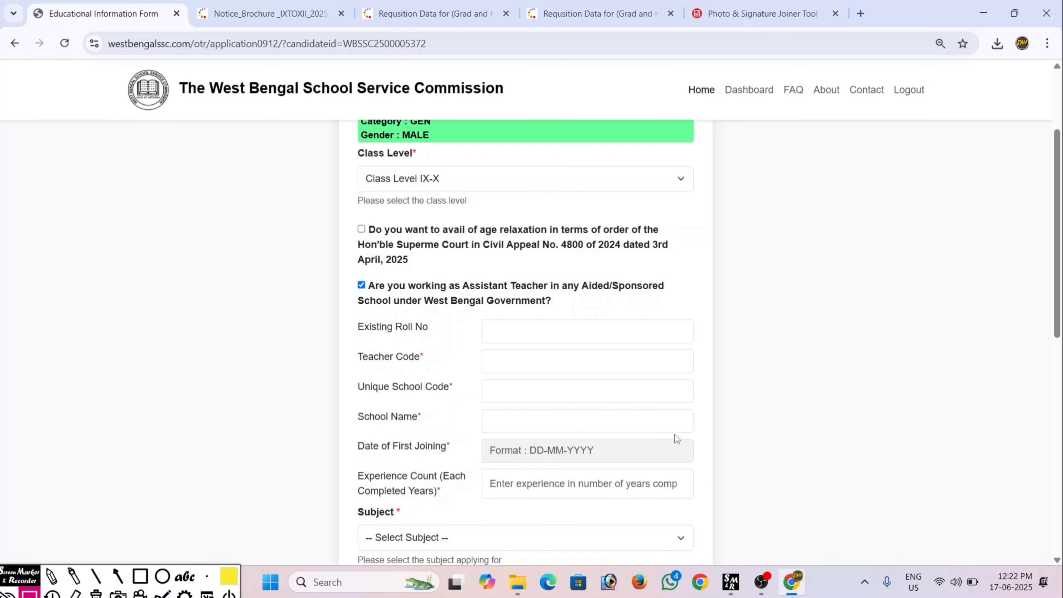
{"action": "left_click", "coordinate": [362, 285]}
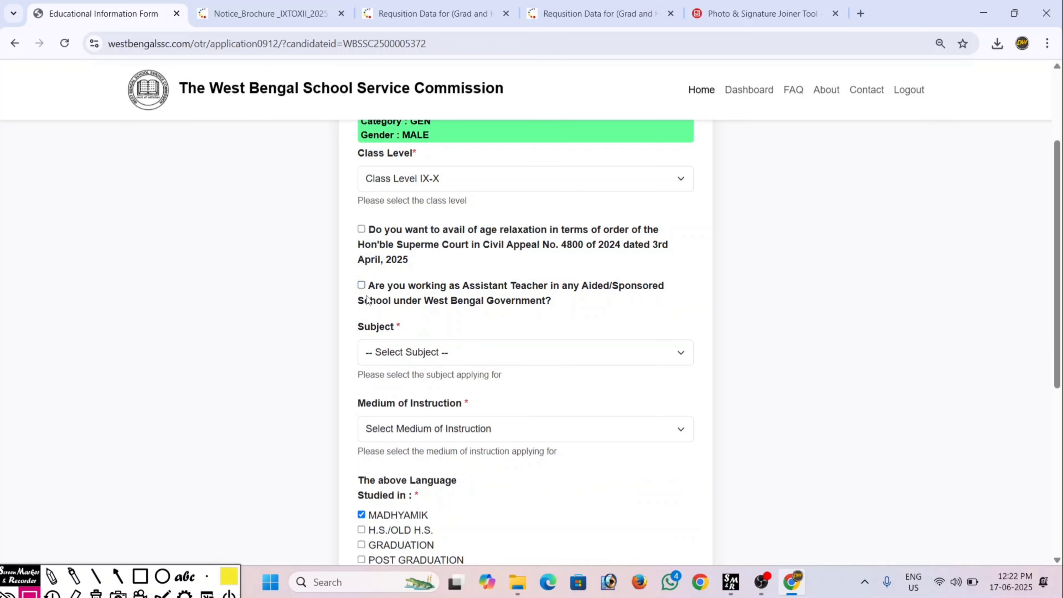
- Choose BENGALI(GRAD) as the subject and Bengali as the medium of instruction
{"action": "left_click", "coordinate": [451, 355]}
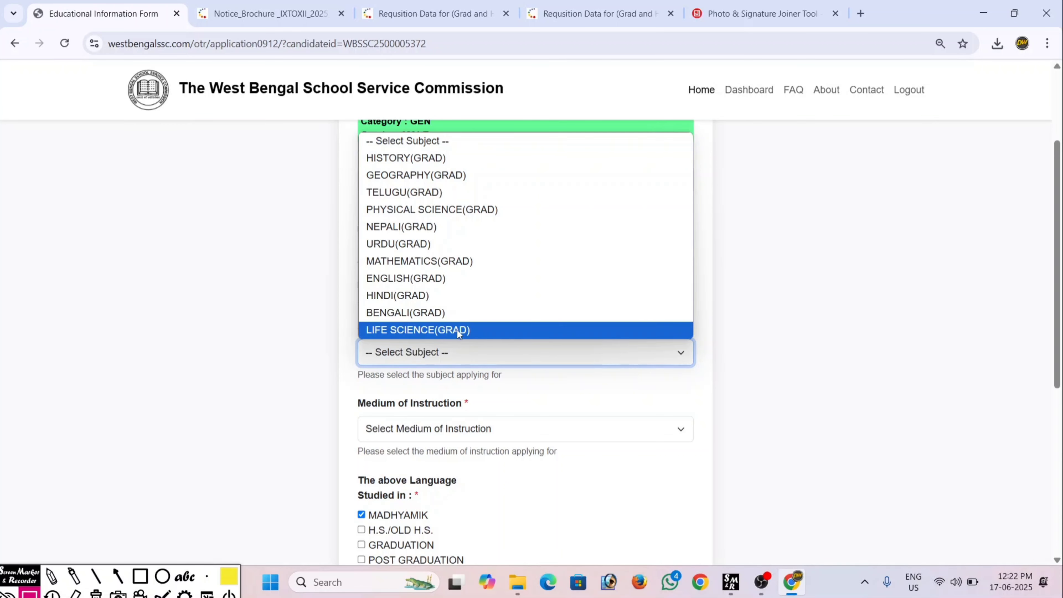
{"action": "left_click", "coordinate": [452, 311]}
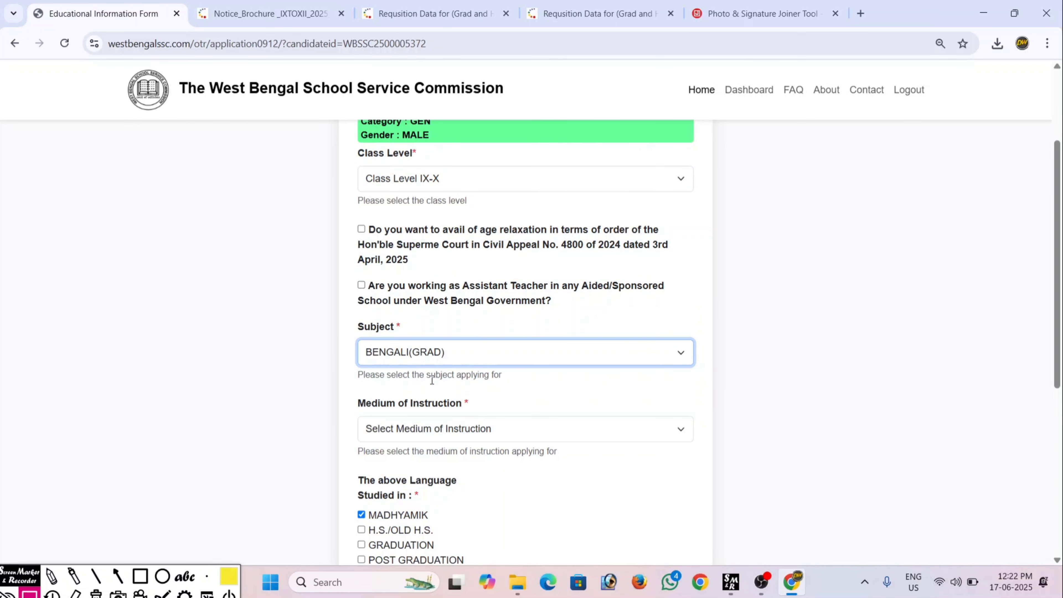
{"action": "left_click", "coordinate": [418, 433]}
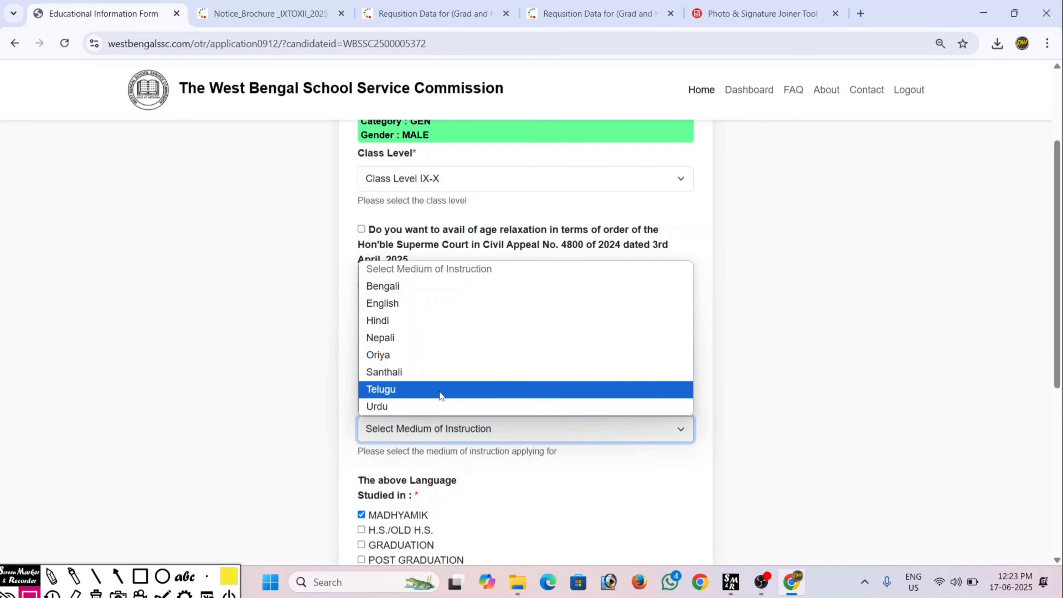
{"action": "left_click", "coordinate": [431, 288]}
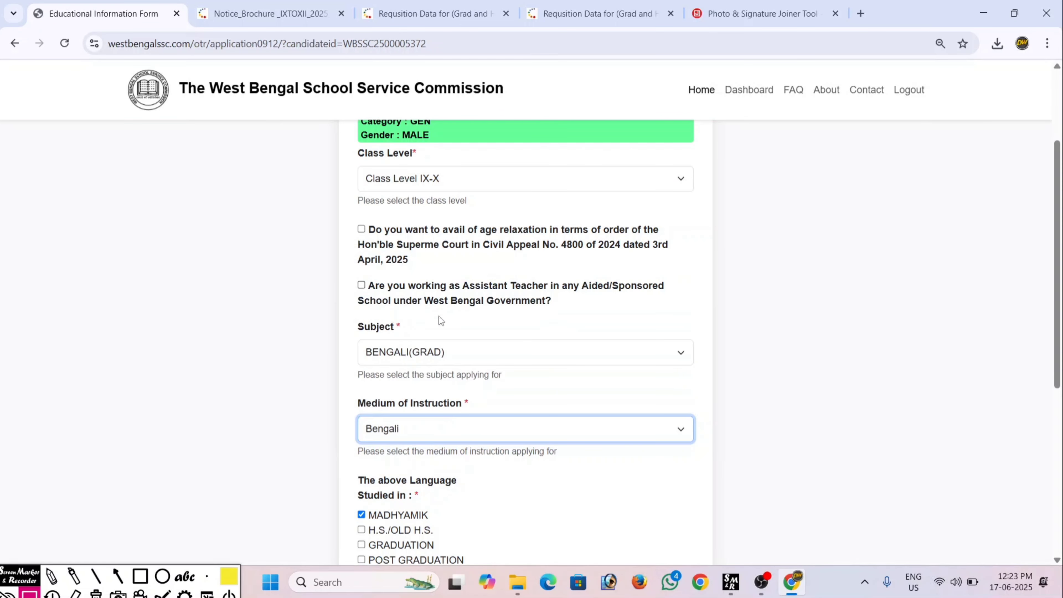
- Mark H.S./OLD H.S. and GRADUATION as further levels at which the language was studied
{"action": "scroll", "coordinate": [424, 438], "scroll_direction": "down", "scroll_amount": 5}
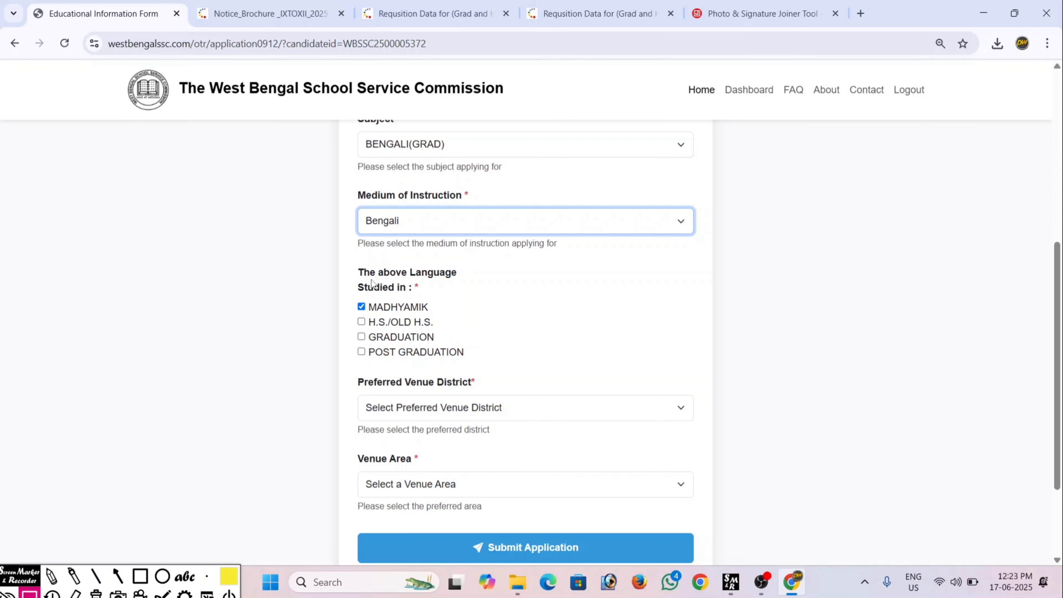
{"action": "left_click", "coordinate": [362, 322]}
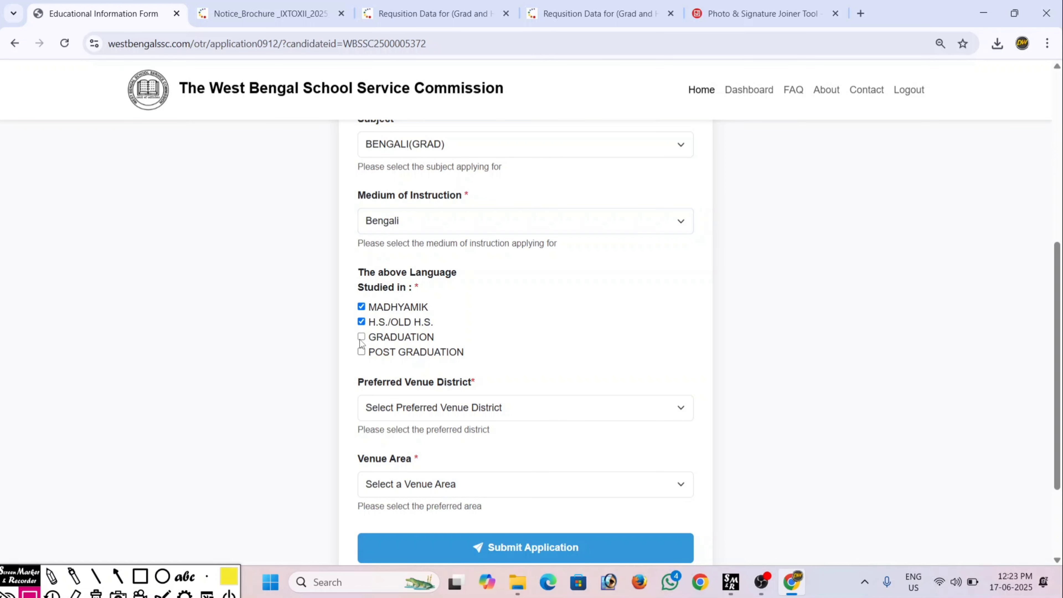
{"action": "left_click", "coordinate": [361, 336]}
- Set the preferred venue district to BANKURA and the venue area to BISHNUPUR
{"action": "left_click", "coordinate": [454, 408]}
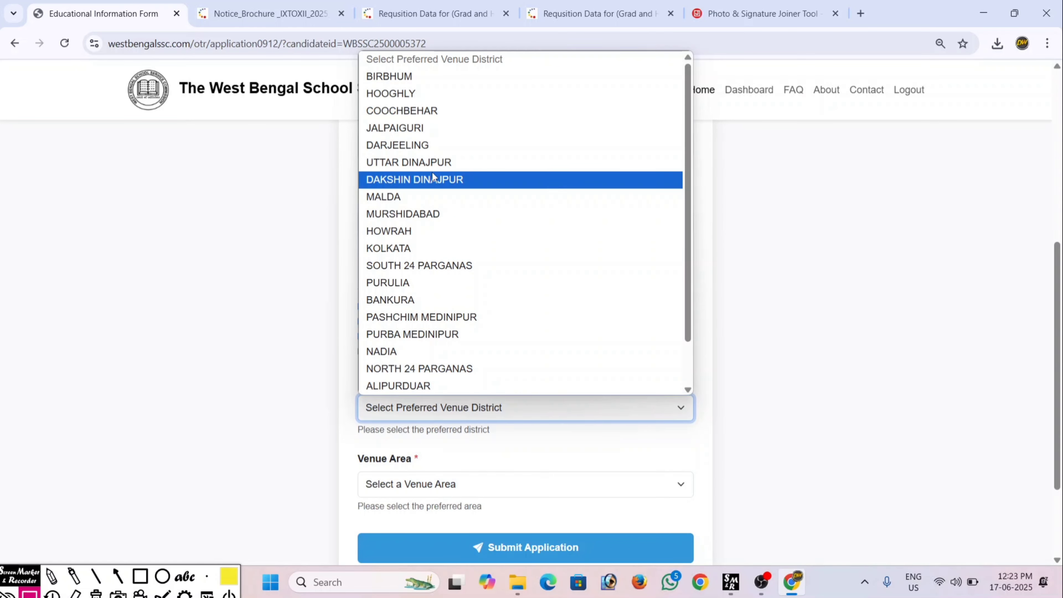
{"action": "scroll", "coordinate": [408, 272], "scroll_direction": "down", "scroll_amount": 1}
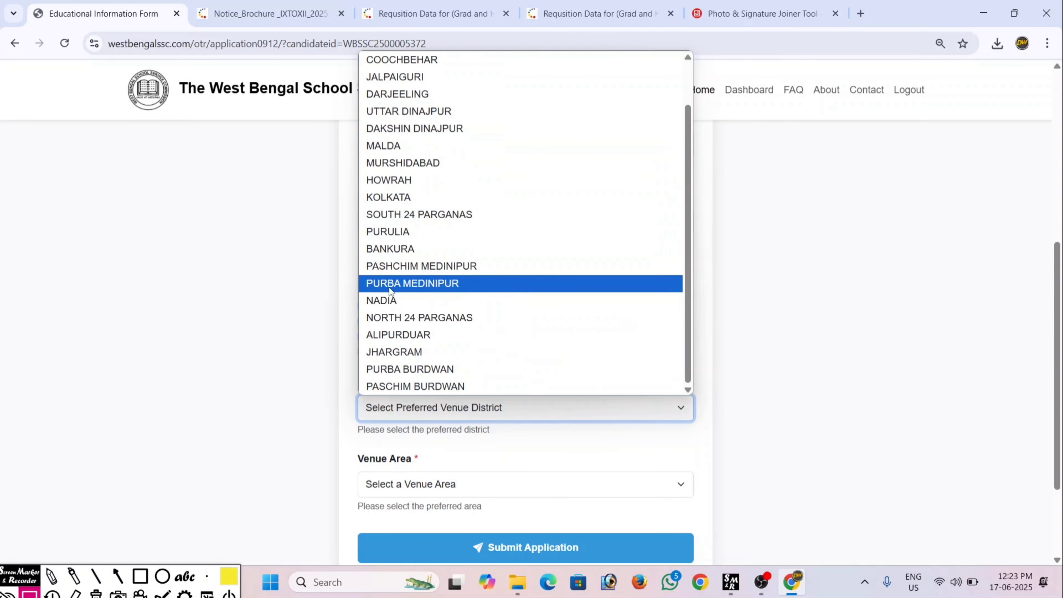
{"action": "left_click", "coordinate": [410, 249]}
{"action": "scroll", "coordinate": [454, 431], "scroll_direction": "down", "scroll_amount": 2}
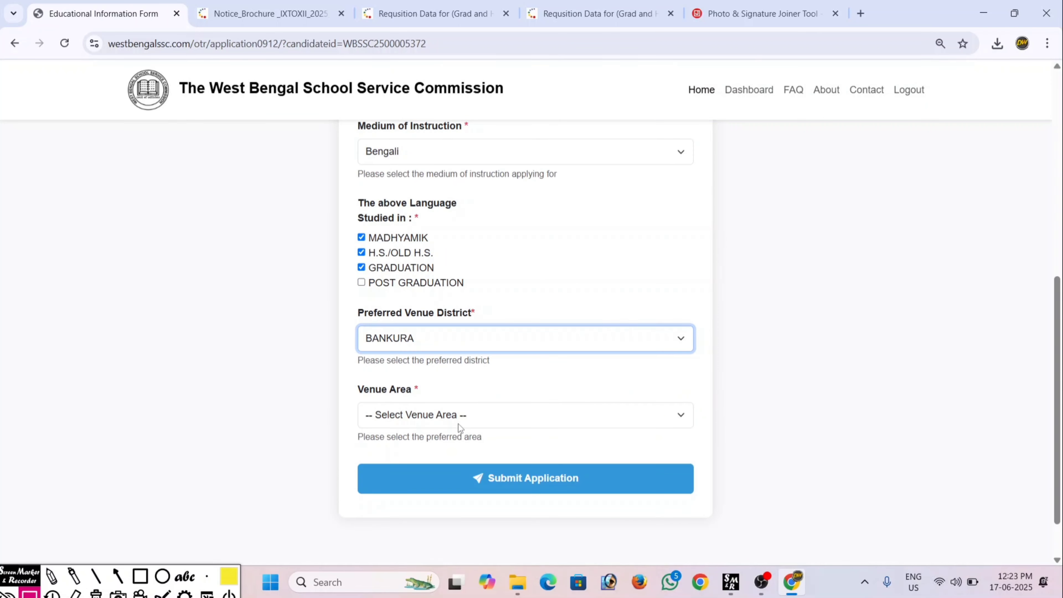
{"action": "left_click", "coordinate": [458, 424]}
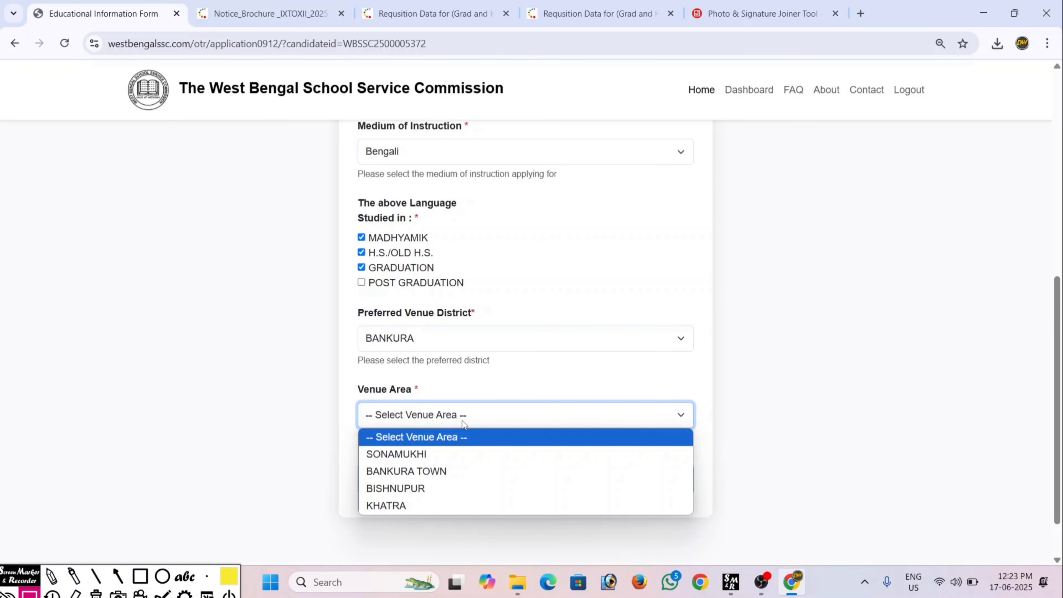
{"action": "left_click", "coordinate": [408, 488]}
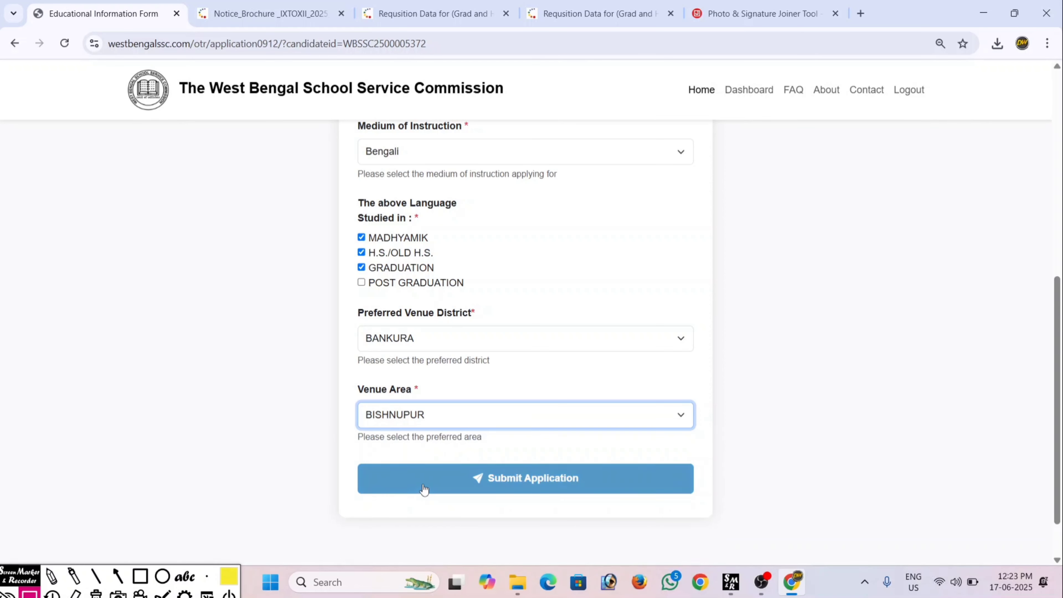
- Submit the application, confirming that the entered data is correct, and download the application form PDF
{"action": "left_click", "coordinate": [536, 475]}
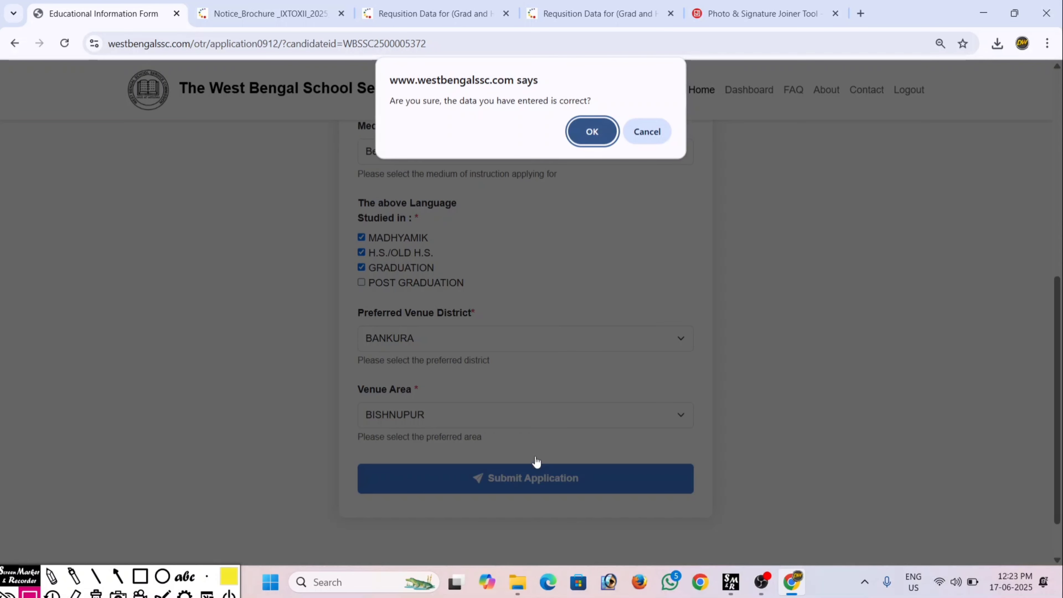
{"action": "left_click", "coordinate": [597, 135]}
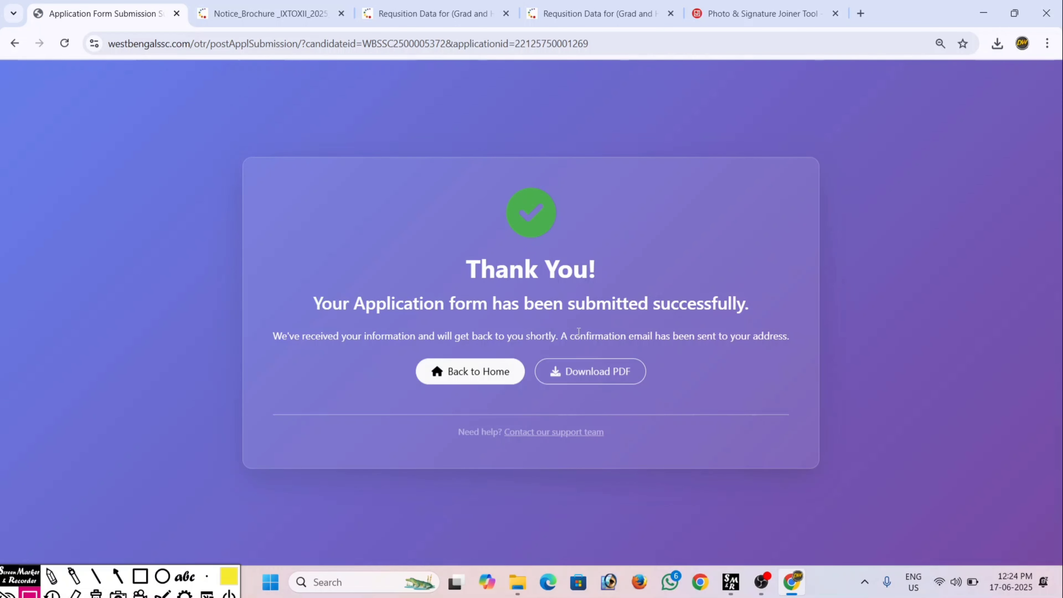
{"action": "left_click", "coordinate": [596, 376]}
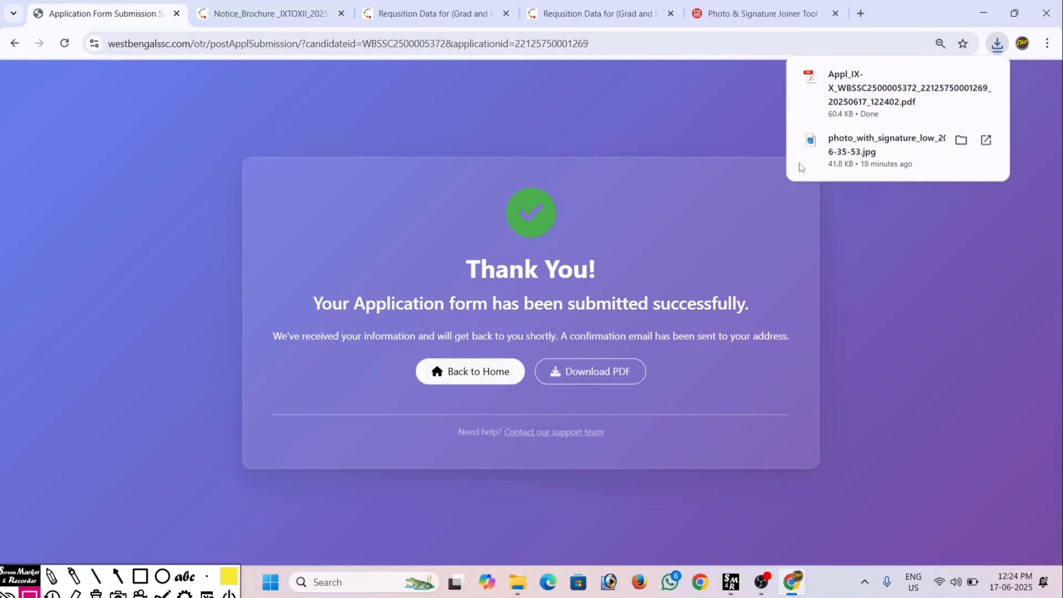
- Open the downloaded application PDF, look through both pages, and return to the candidate dashboard
{"action": "left_click", "coordinate": [862, 100]}
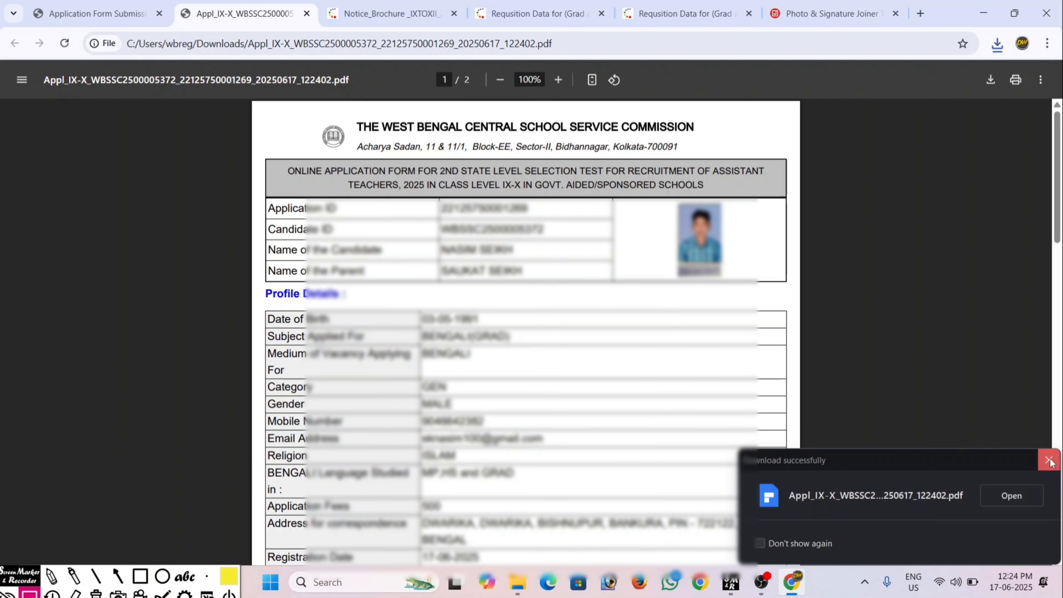
{"action": "left_click", "coordinate": [1049, 460]}
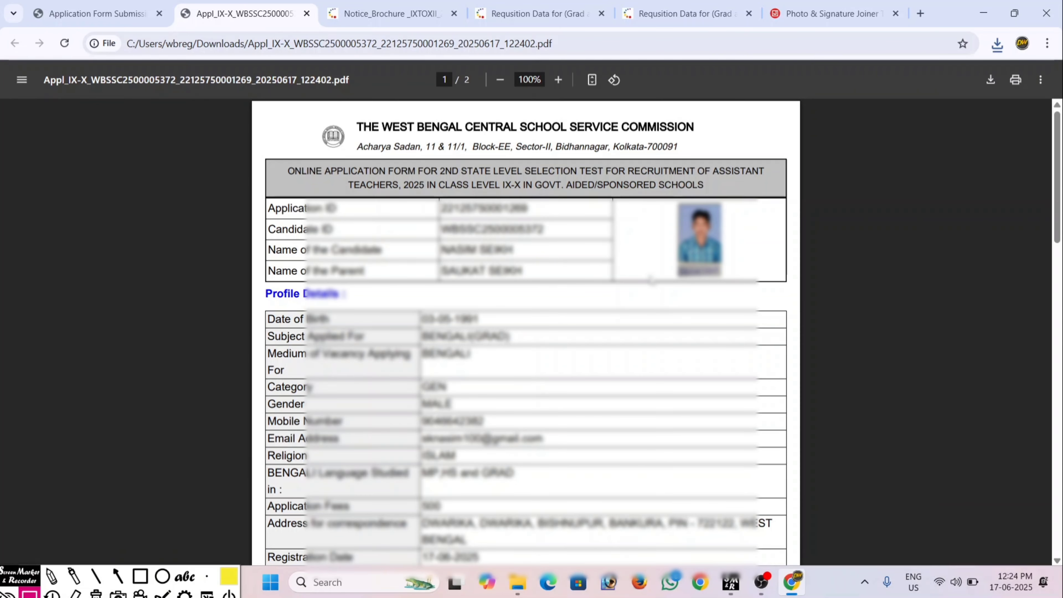
{"action": "scroll", "coordinate": [651, 285], "scroll_direction": "down", "scroll_amount": 15}
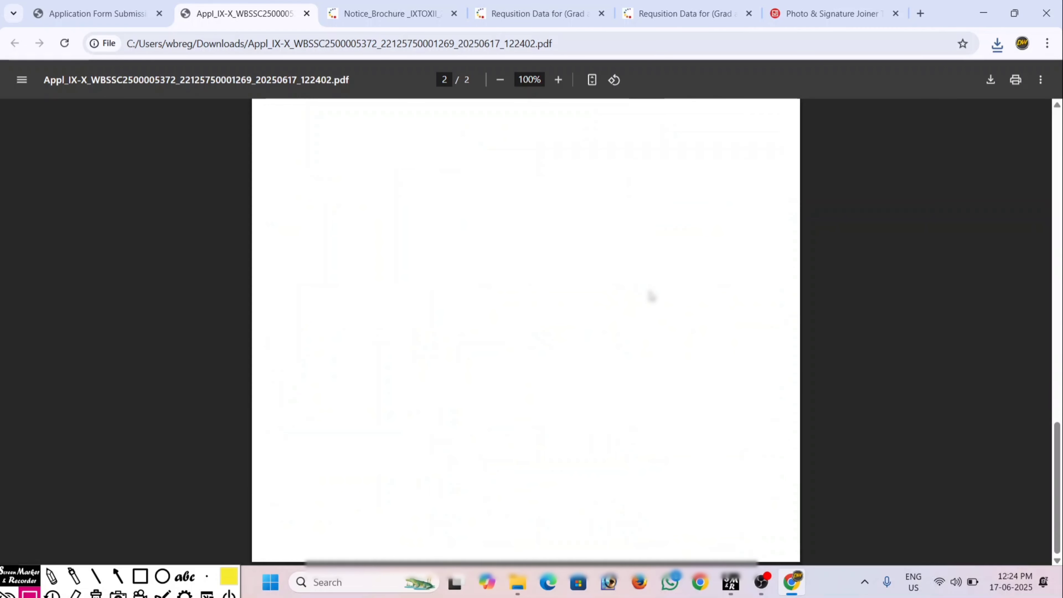
{"action": "left_click", "coordinate": [96, 13]}
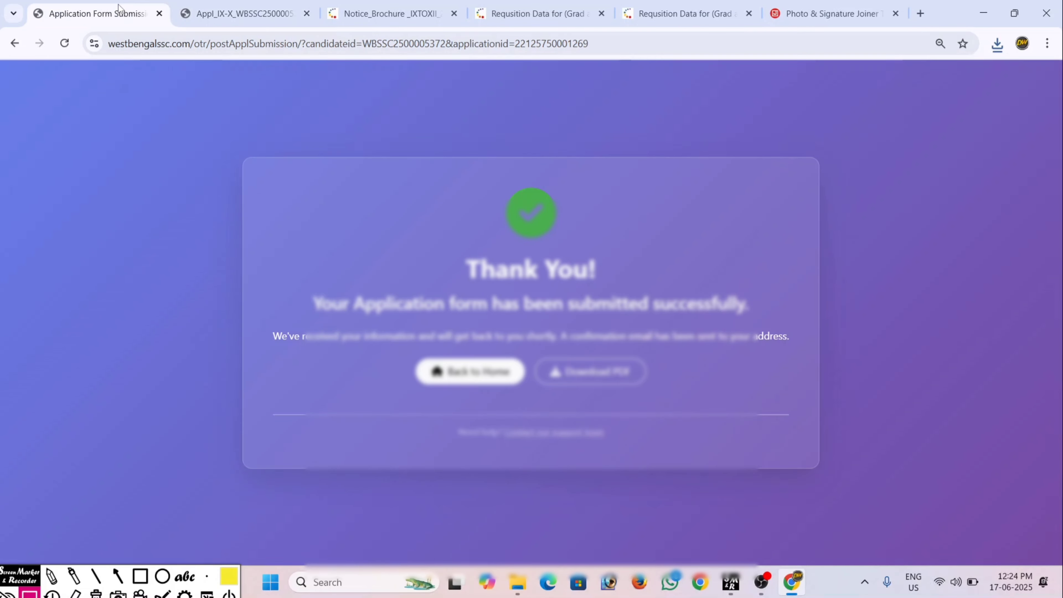
{"action": "left_click", "coordinate": [470, 377]}
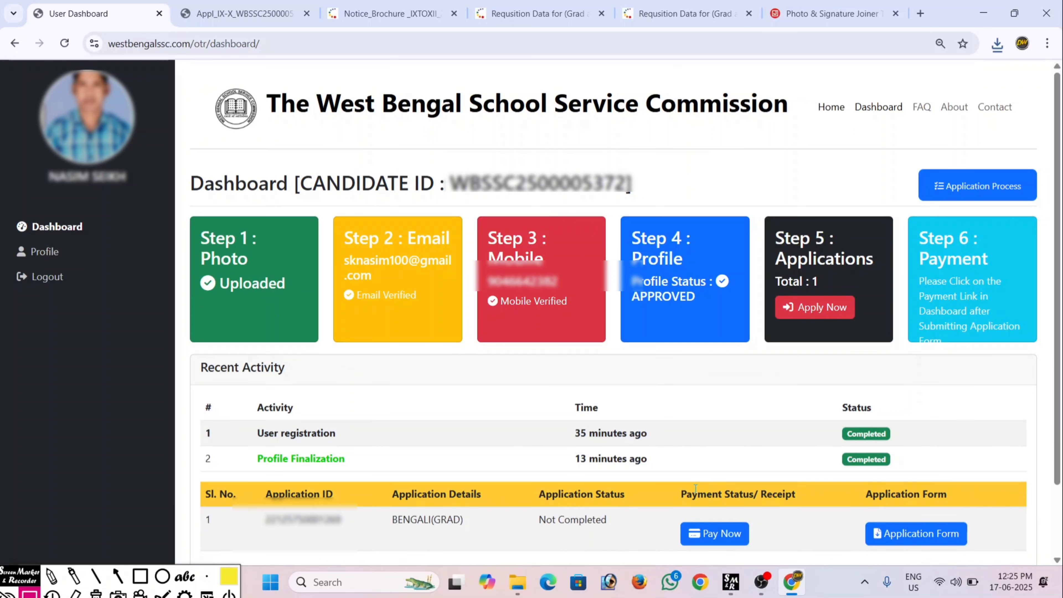
- Outline the Application ID and the Pay Now option with rectangles on the dashboard, and clear the annotations
{"action": "left_click", "coordinate": [142, 577]}
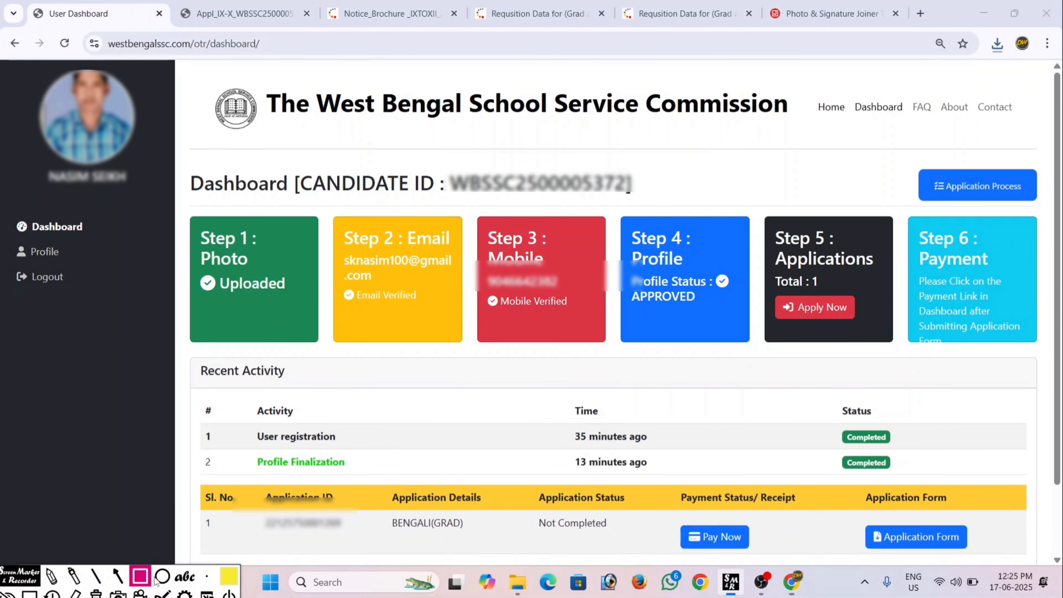
{"action": "mouse_move", "coordinate": [258, 513]}
{"action": "left_mouse_down"}
{"action": "mouse_move", "coordinate": [294, 534]}
{"action": "mouse_move", "coordinate": [354, 536]}
{"action": "left_mouse_up"}
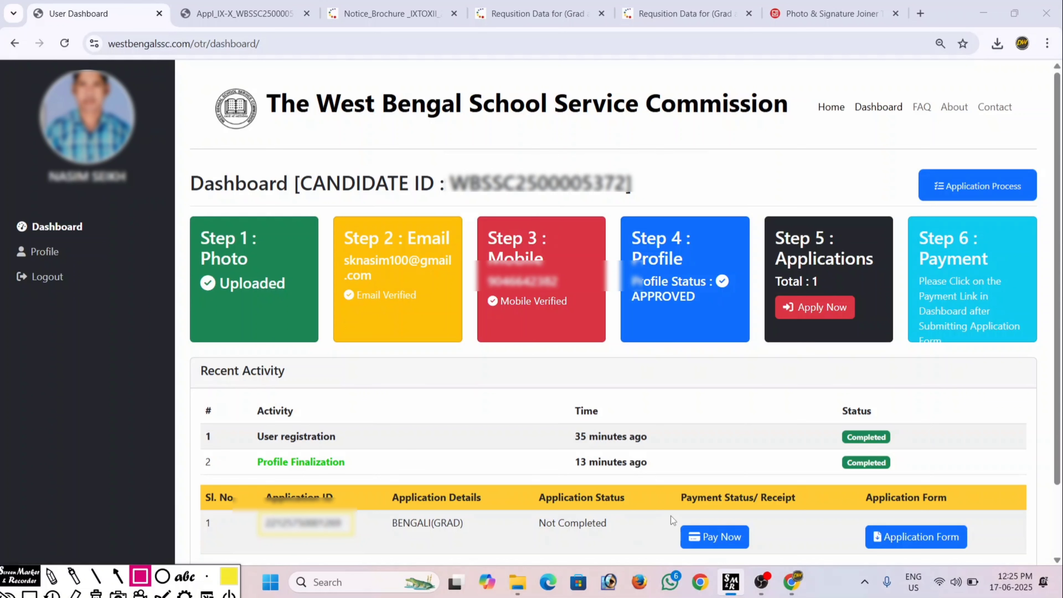
{"action": "mouse_move", "coordinate": [665, 511]}
{"action": "left_mouse_down"}
{"action": "mouse_move", "coordinate": [694, 543]}
{"action": "mouse_move", "coordinate": [774, 556]}
{"action": "left_mouse_up"}
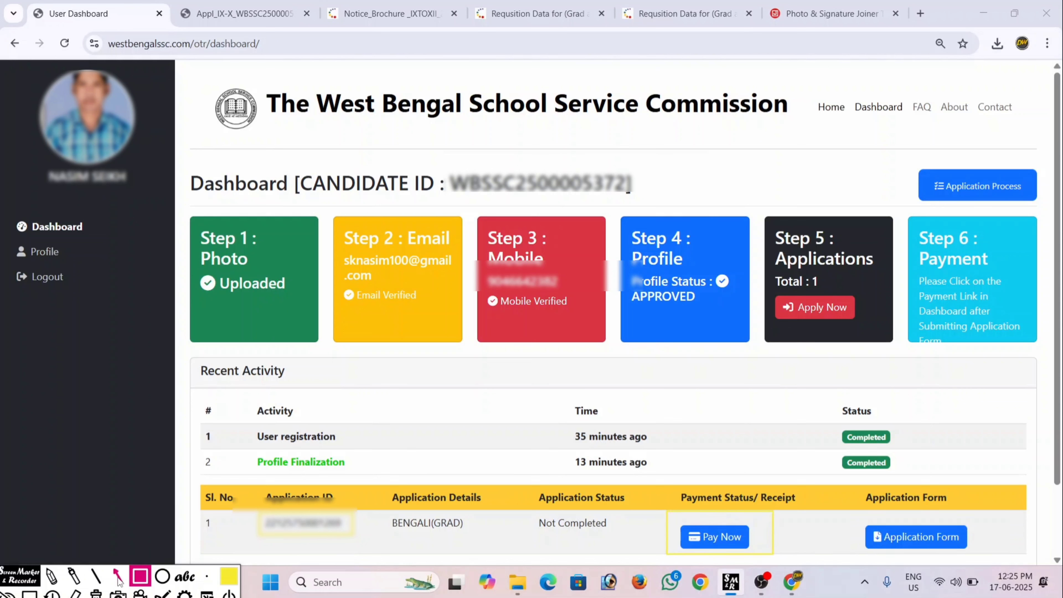
{"action": "left_click", "coordinate": [96, 593]}
{"action": "left_click", "coordinate": [30, 593]}
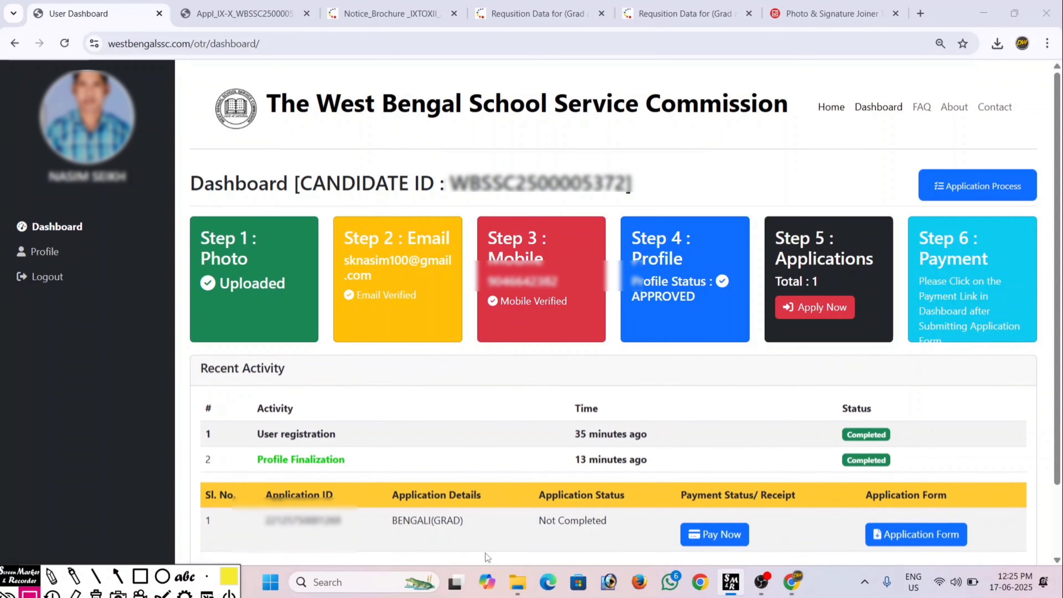
- Start the Rs 500 fee payment for the BENGALI(GRAD) application and go through the Net Banking, UPI and QR payment methods
{"action": "left_click", "coordinate": [707, 537]}
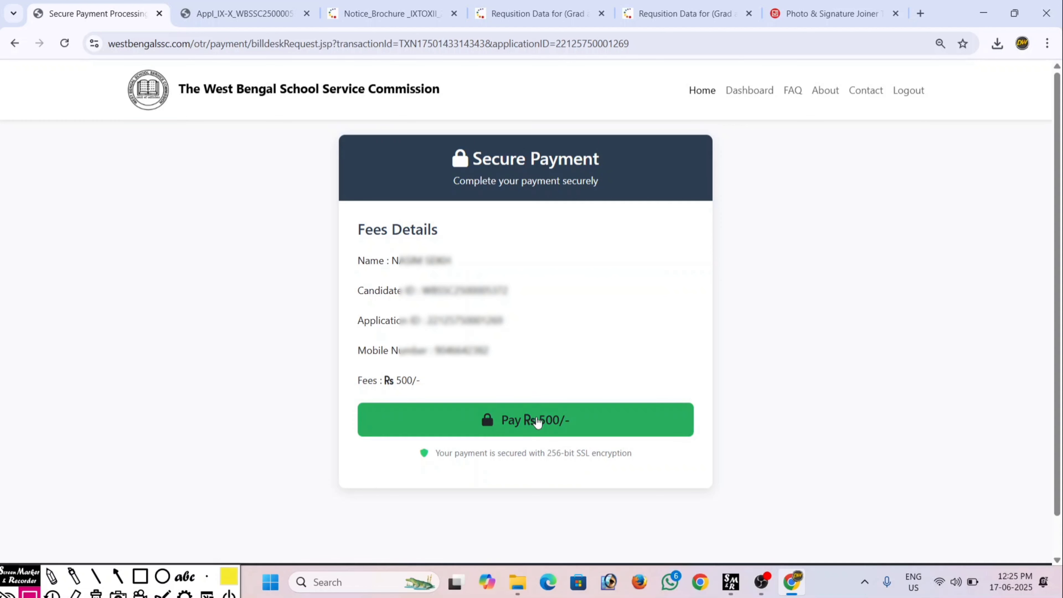
{"action": "left_click", "coordinate": [537, 419]}
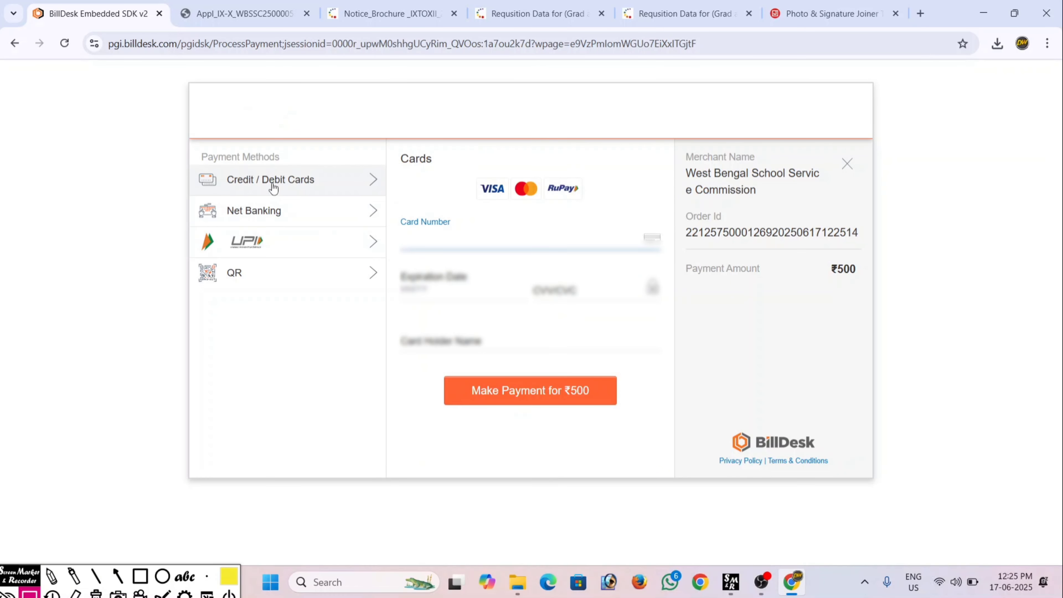
{"action": "left_click", "coordinate": [273, 212]}
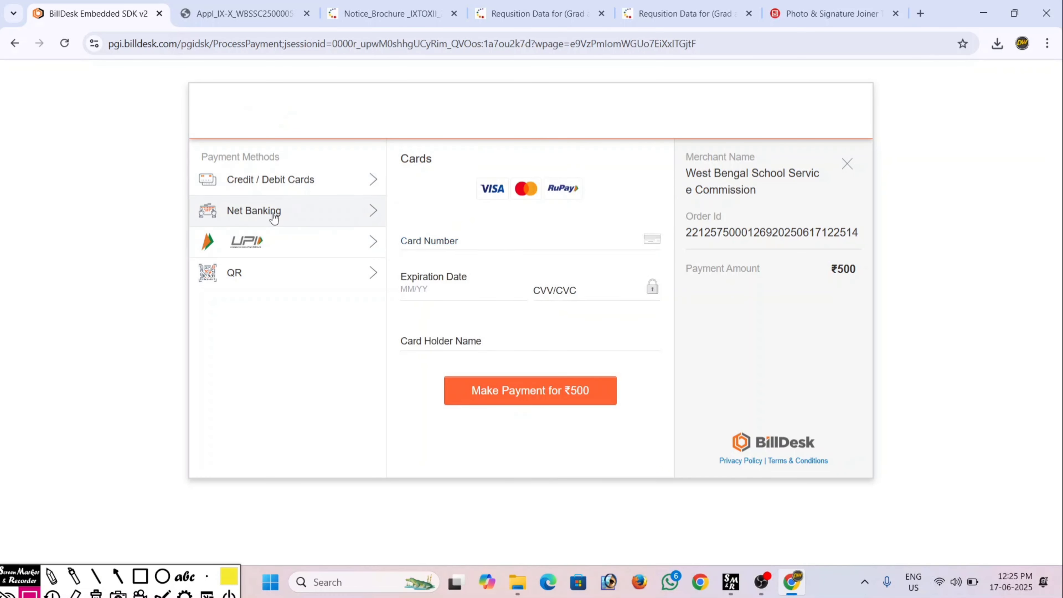
{"action": "left_click", "coordinate": [263, 247]}
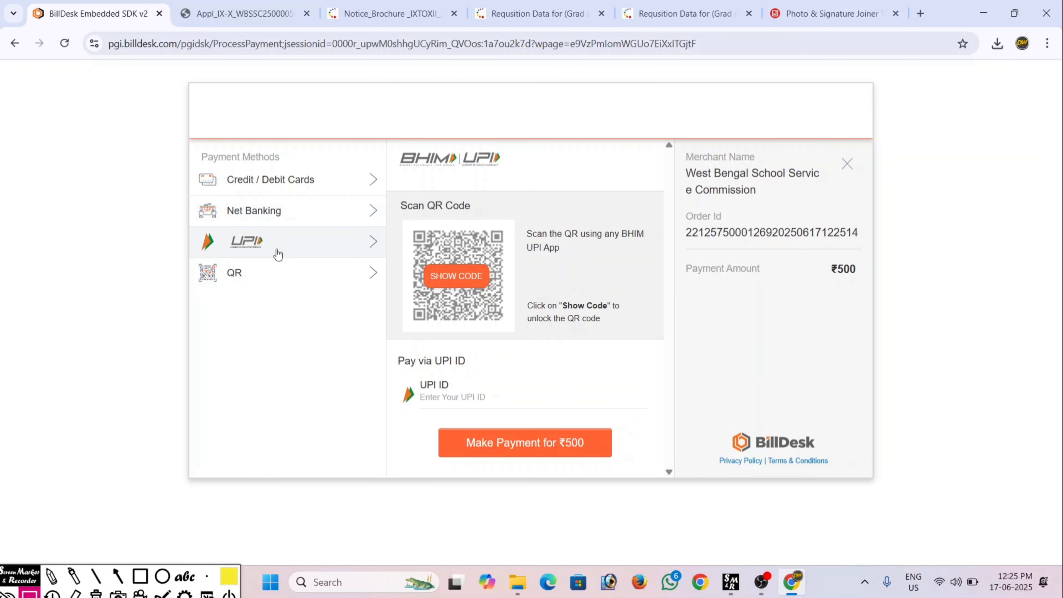
{"action": "left_click", "coordinate": [291, 282]}
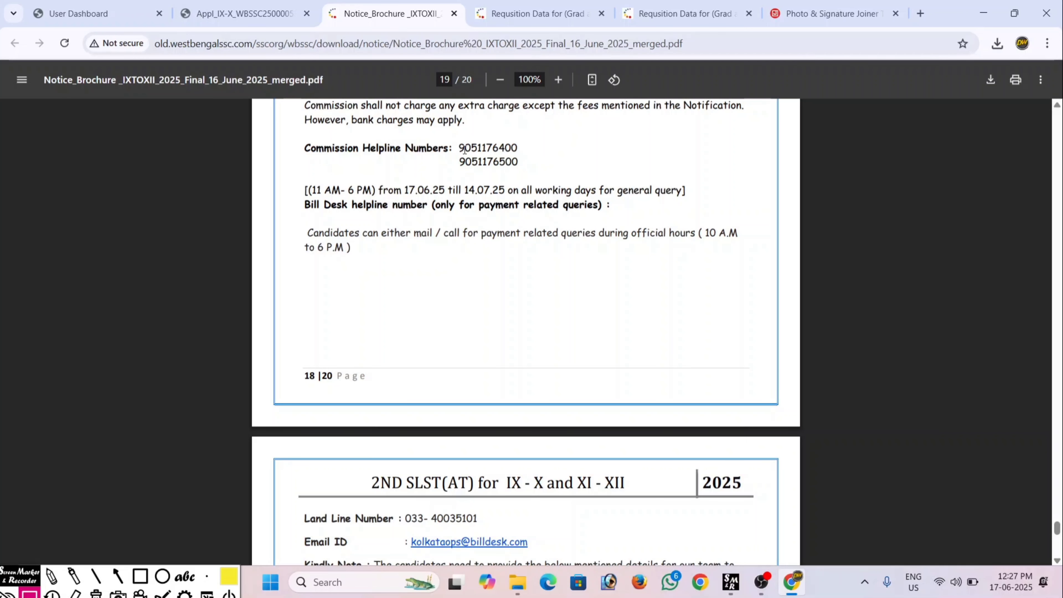
- Highlight the Commission helpline numbers in the notice brochure and the sentence on how long payment queries take to resolve
{"action": "left_click_drag", "start_coordinate": [459, 146], "coordinate": [495, 161]}
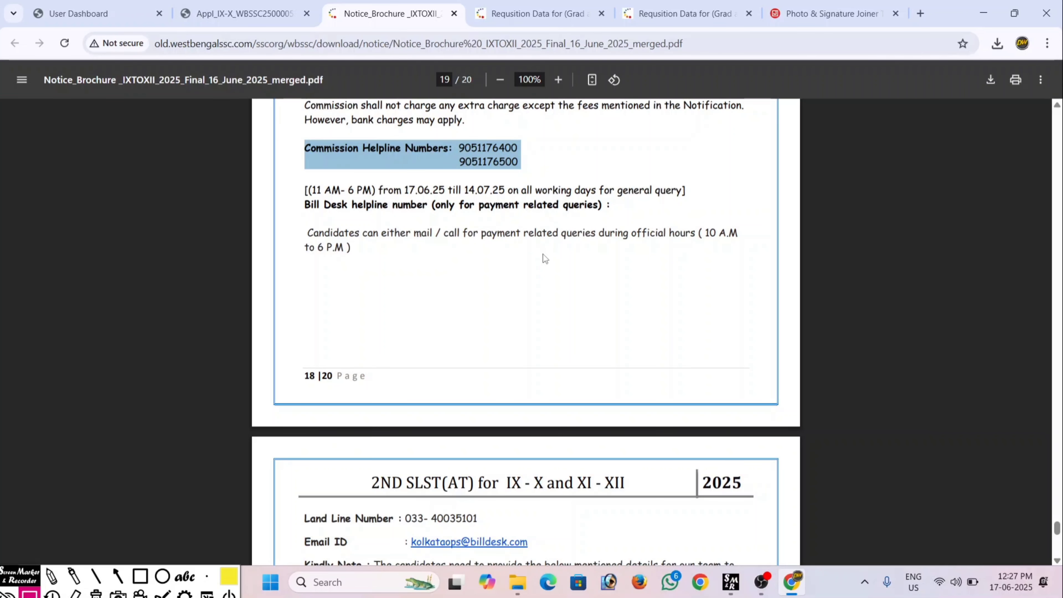
{"action": "scroll", "coordinate": [536, 290], "scroll_direction": "down", "scroll_amount": 3}
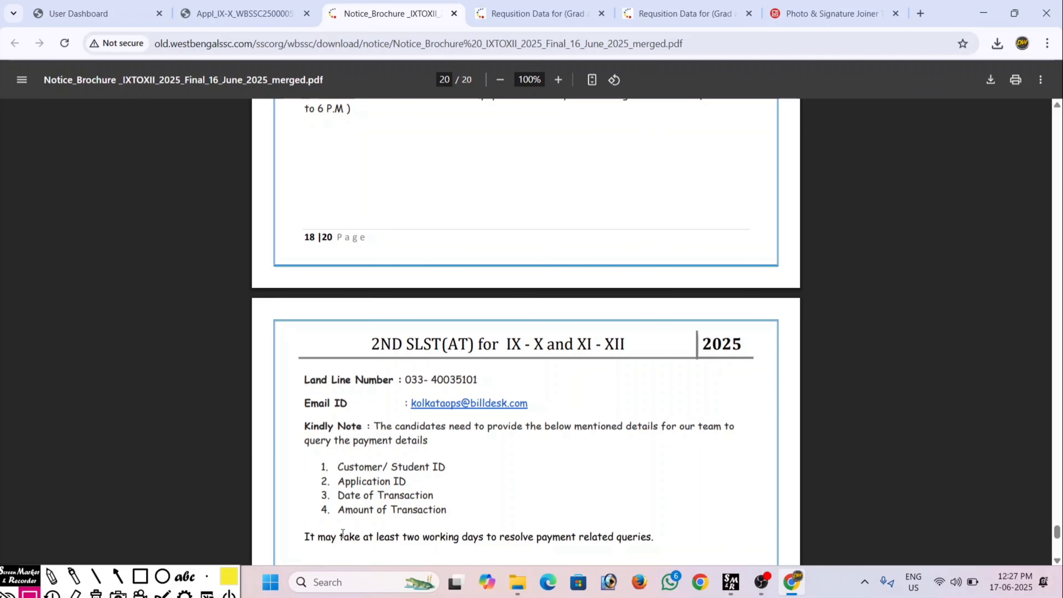
{"action": "left_click_drag", "start_coordinate": [303, 536], "coordinate": [652, 543]}
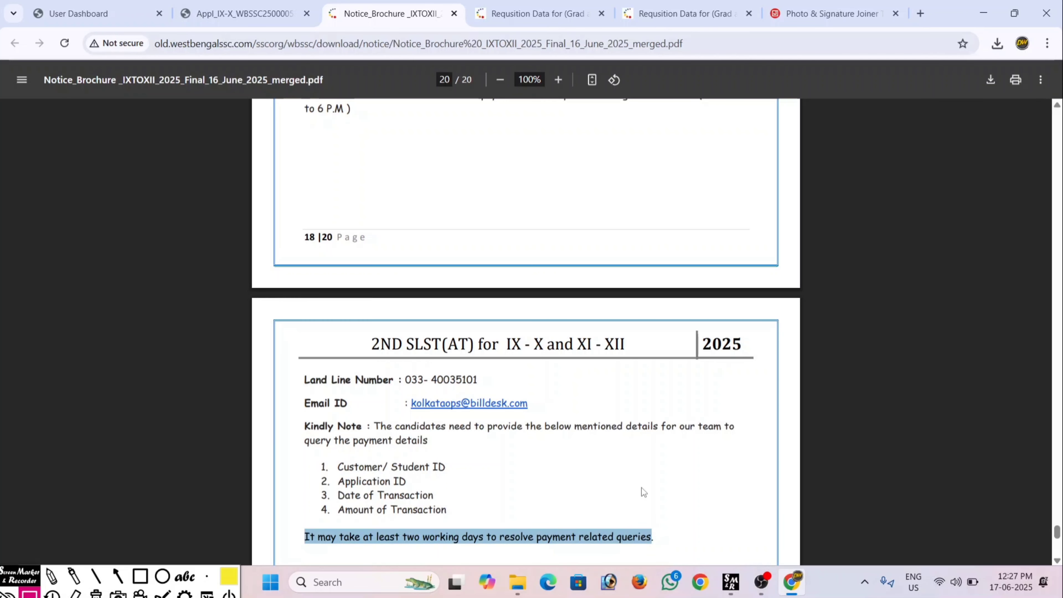